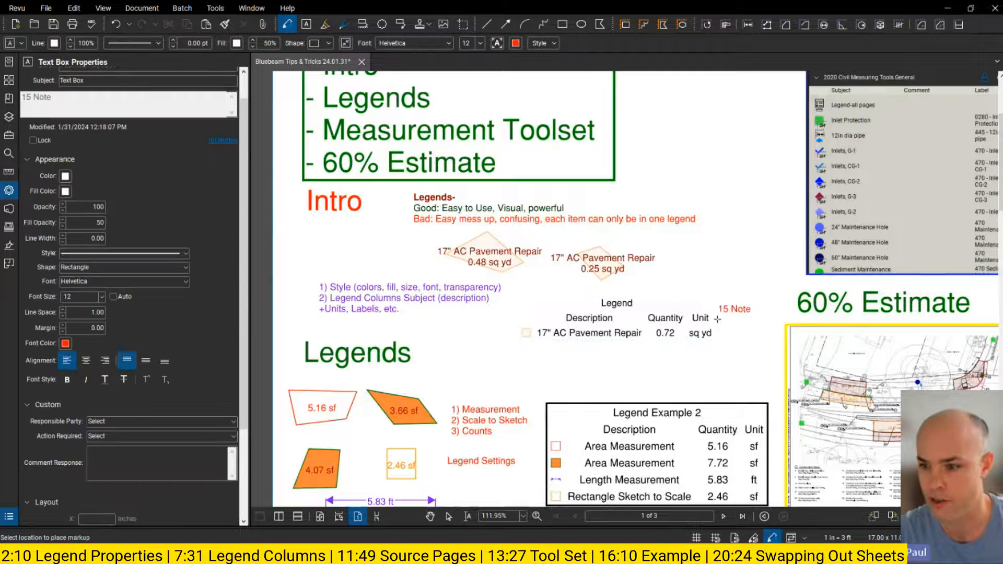
# Step: Place the red text note beside the legend's Unit column header and change its text to "Label"
pyautogui.click(723, 325)
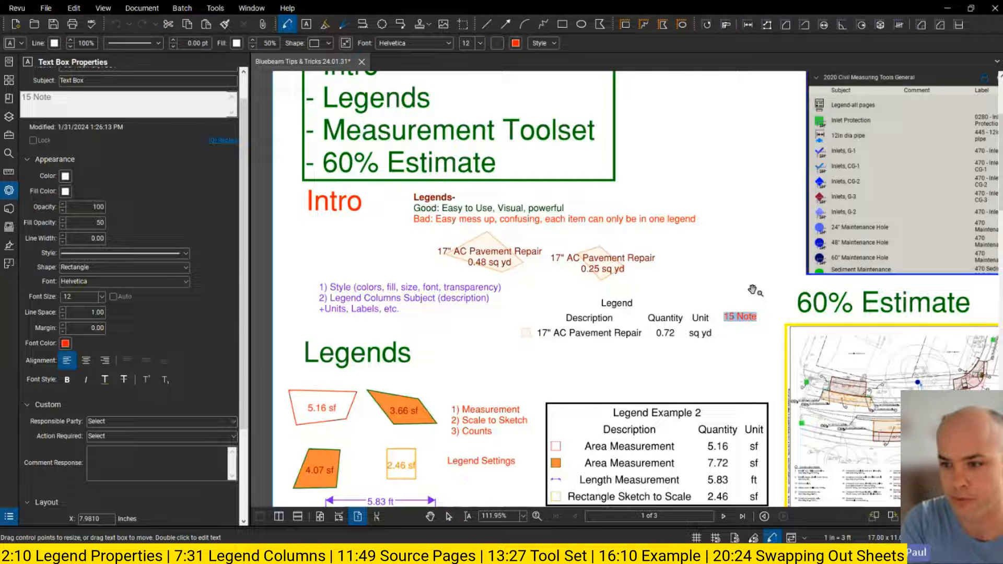
pyautogui.write('Label')
pyautogui.click(755, 290)
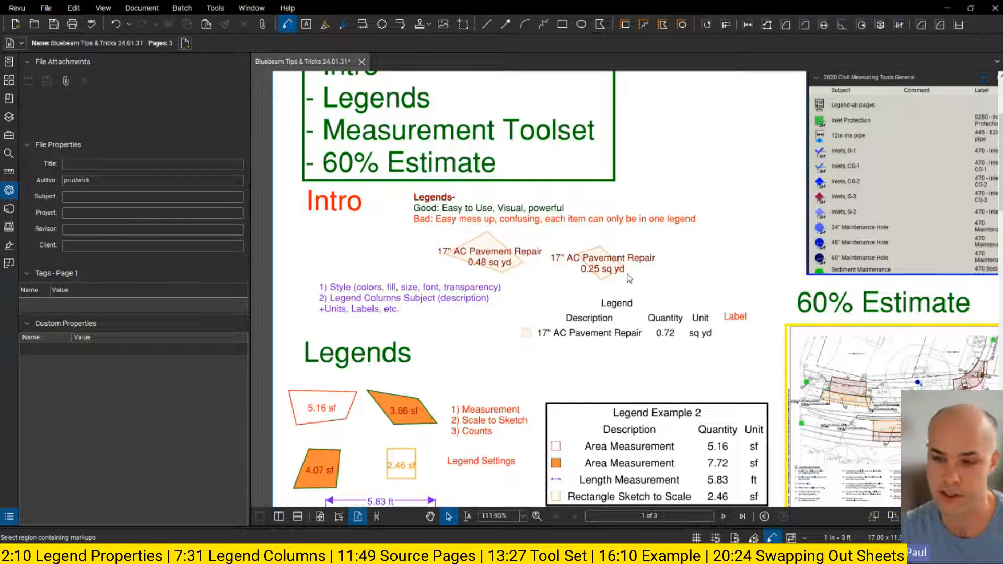
# Step: Examine the Label property of both 17" AC Pavement Repair area measurements
pyautogui.click(522, 257)
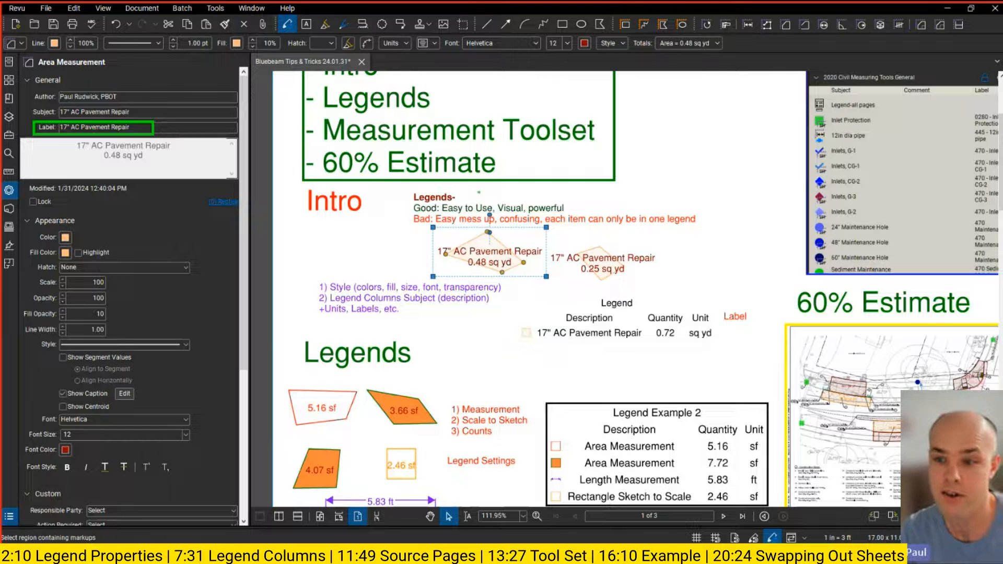
pyautogui.click(623, 268)
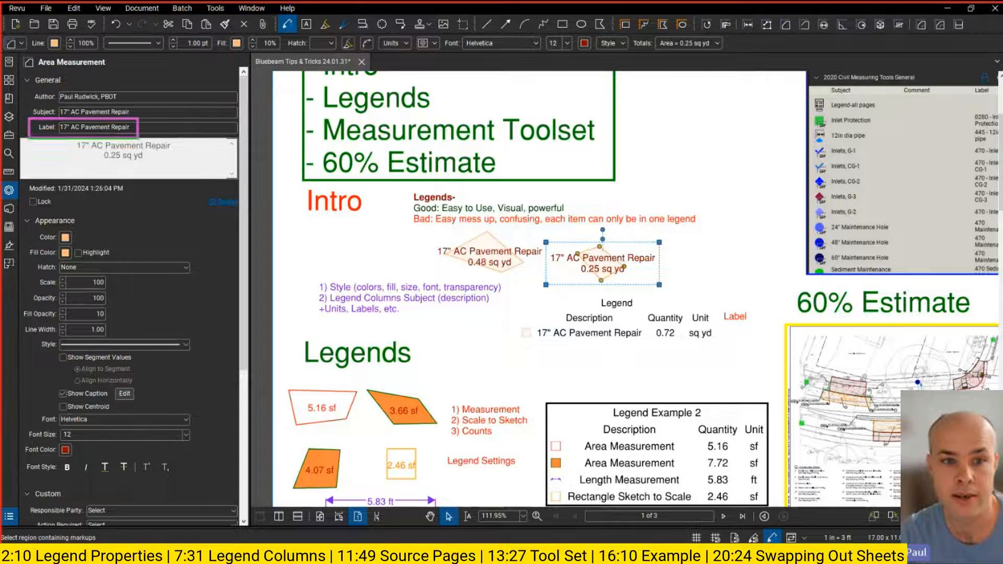
pyautogui.click(685, 242)
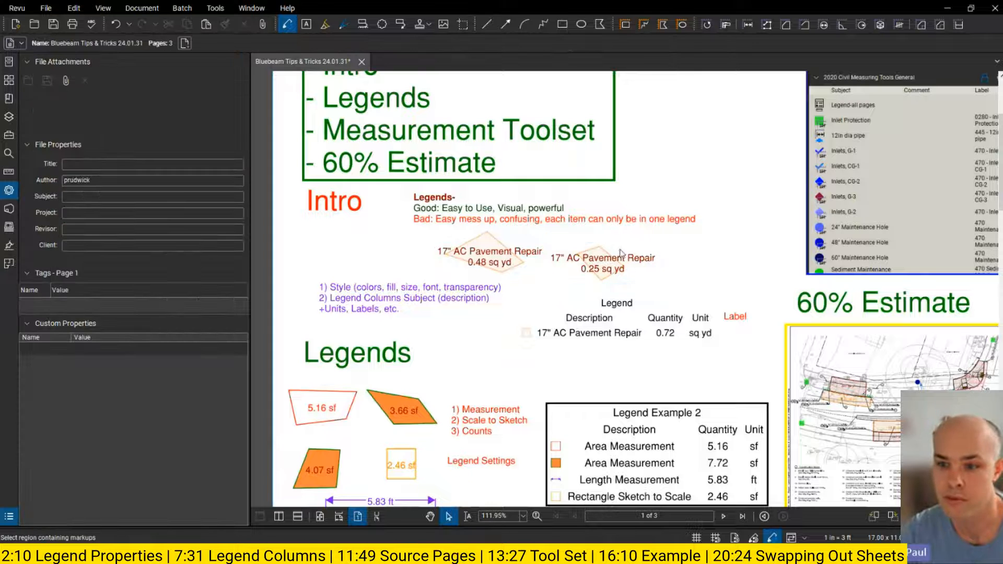
# Step: Try a brown fill colour on the 0.25 sq yd pavement repair measurement, and undo the change
pyautogui.click(610, 264)
pyautogui.click(237, 44)
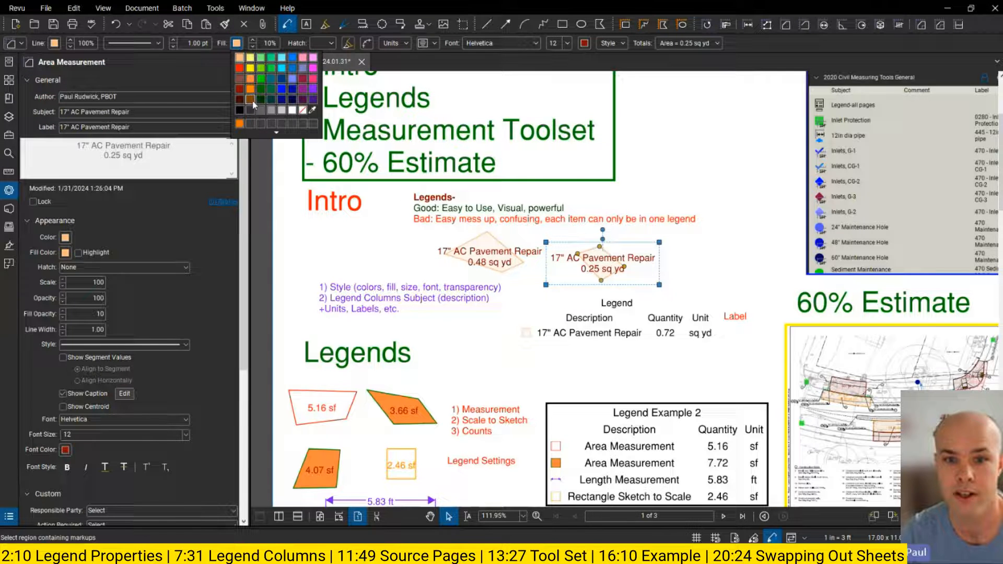
pyautogui.click(254, 104)
pyautogui.click(671, 212)
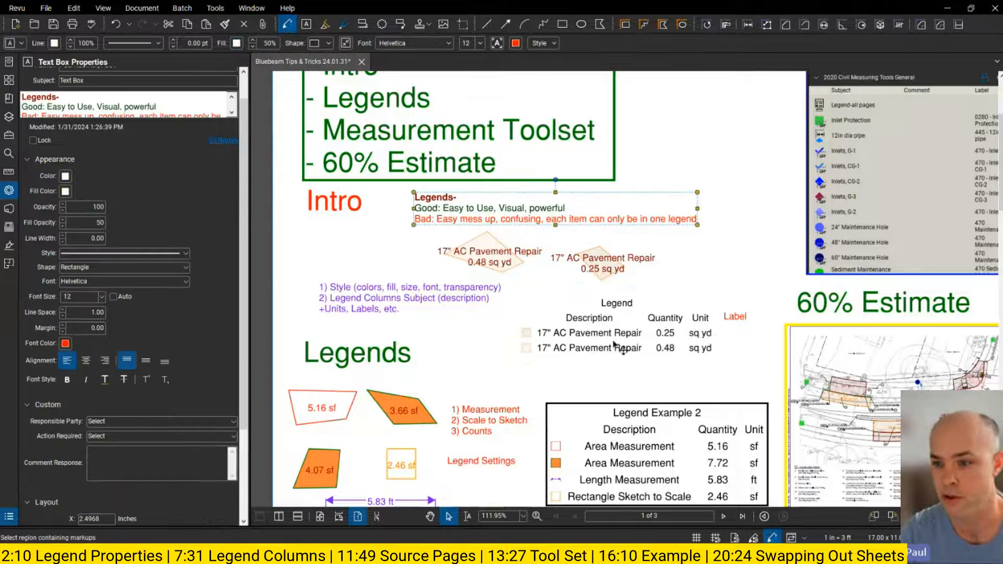
pyautogui.click(773, 254)
pyautogui.hotkey('ctrl', 'z')
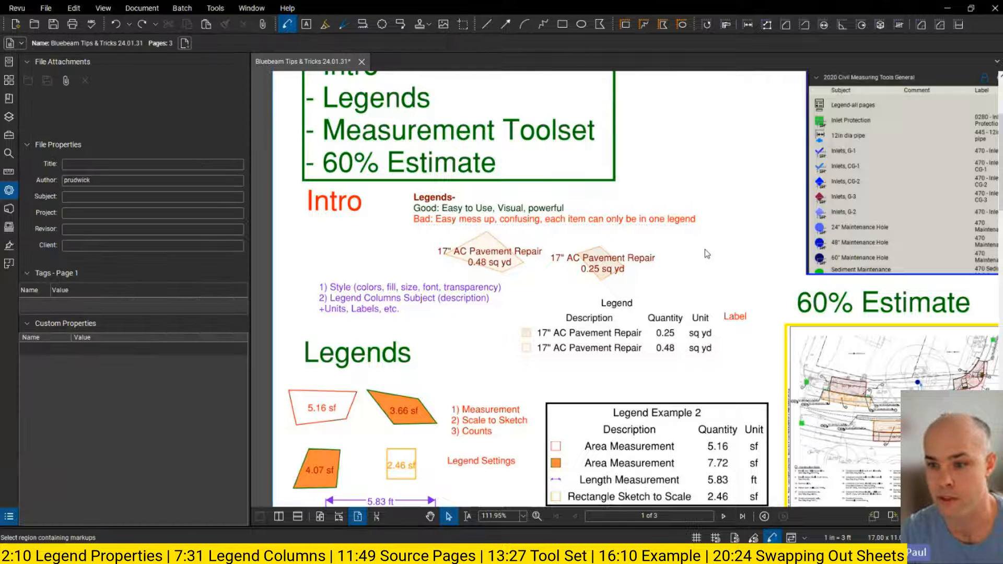
pyautogui.hotkey('ctrl', 'z')
# Step: Set the 0.25 sq yd measurement's label to "17" AC Pavement Repair_different" and move the markup away from its neighbour
pyautogui.click(575, 254)
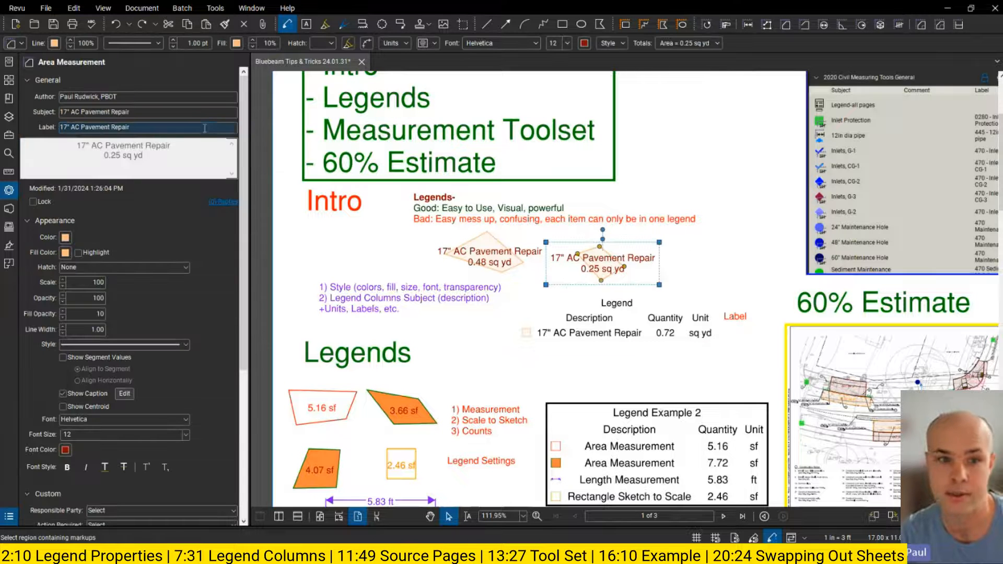
pyautogui.press('Down')
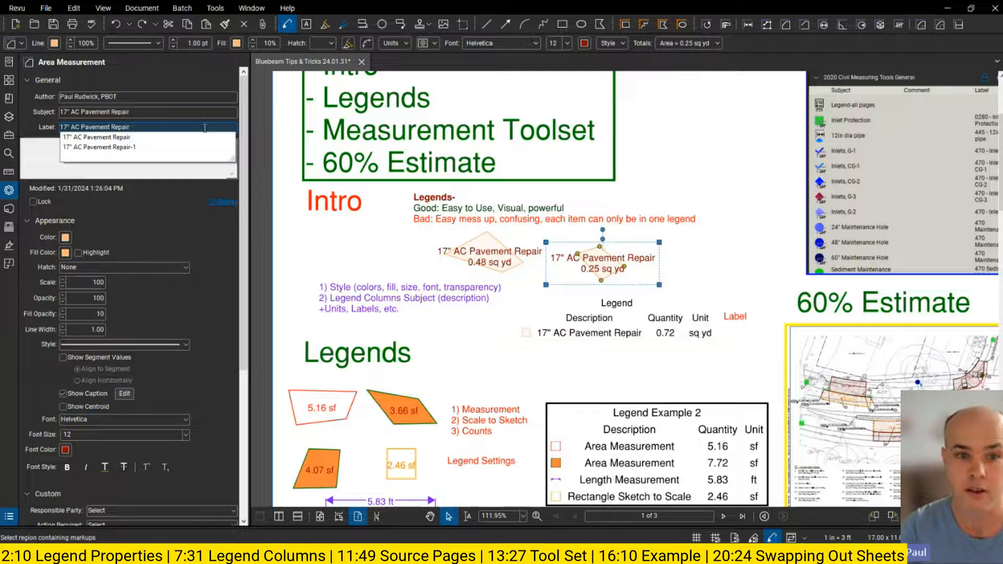
pyautogui.write('_different')
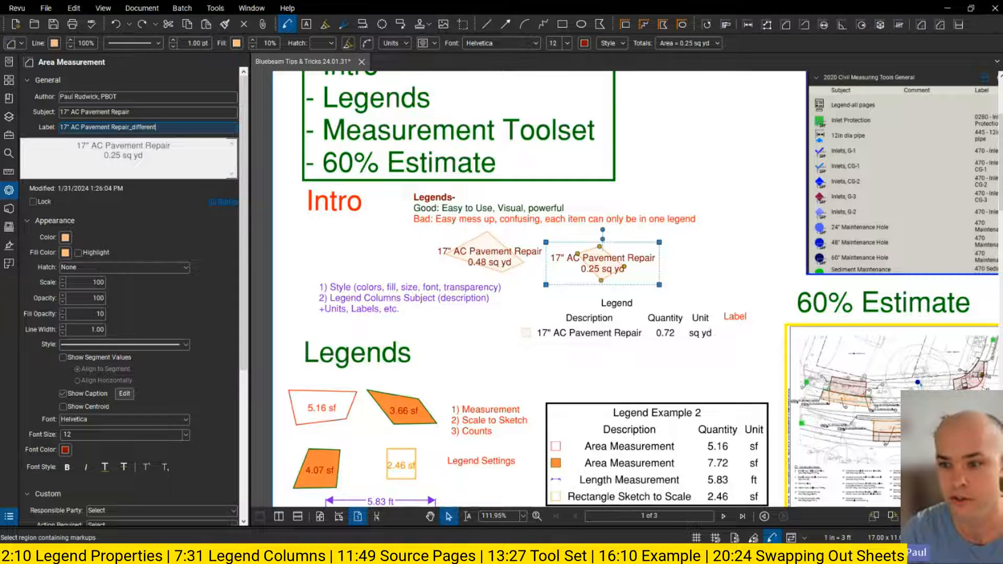
pyautogui.press('Return')
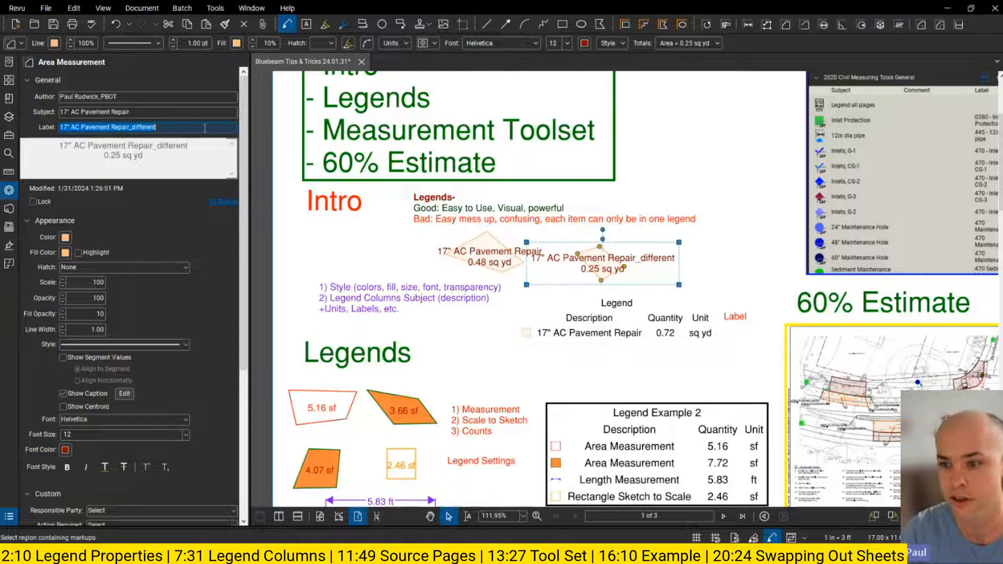
pyautogui.click(699, 247)
pyautogui.moveTo(608, 274); pyautogui.dragTo(642, 275)
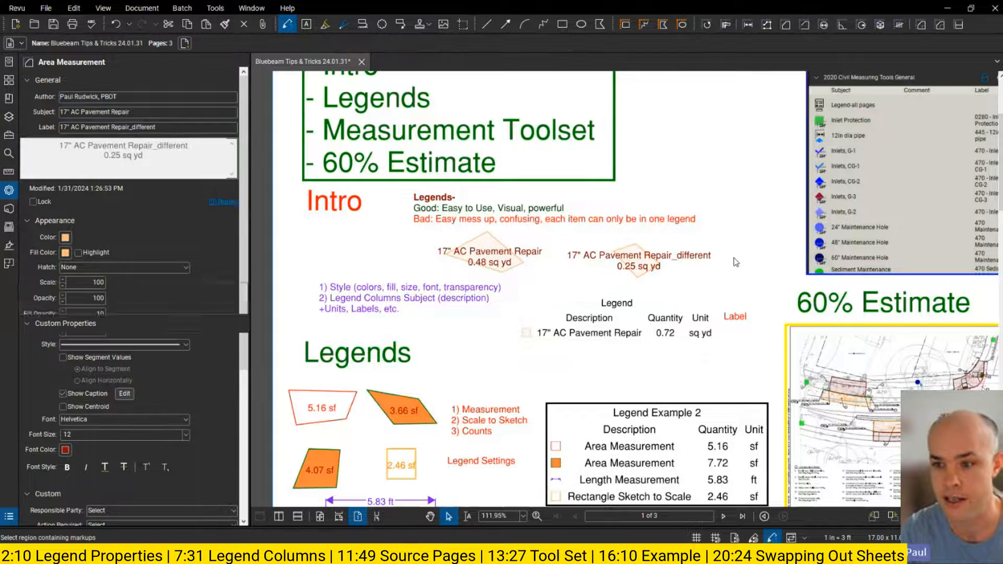
pyautogui.click(657, 278)
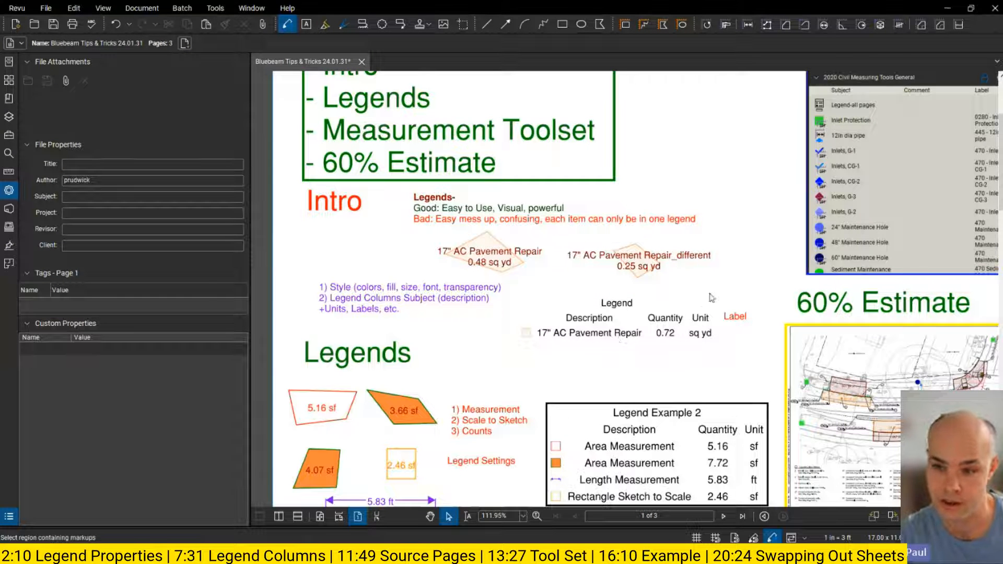
# Step: Compare the subject and label of the two pavement repair measurements
pyautogui.click(661, 269)
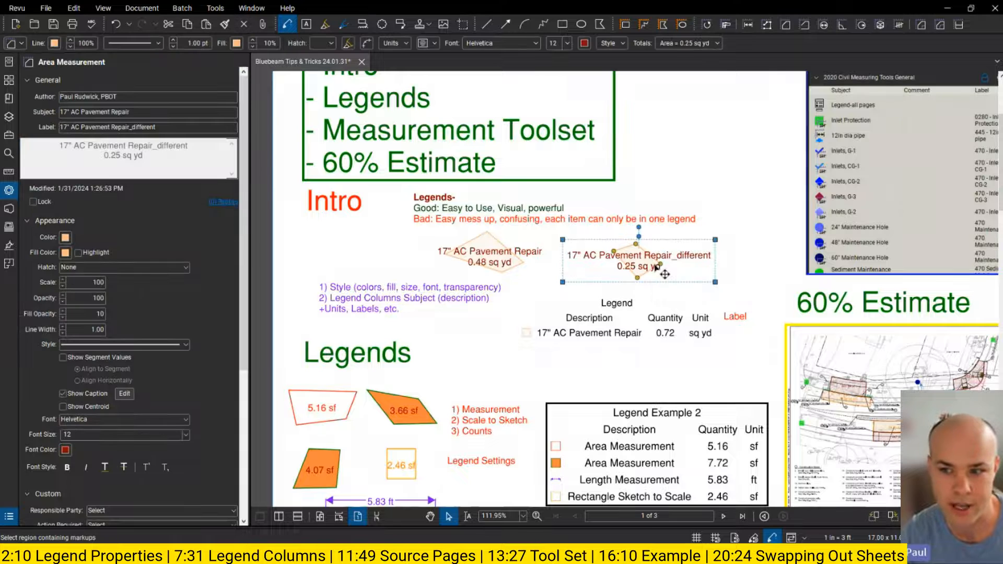
pyautogui.click(478, 257)
pyautogui.click(634, 262)
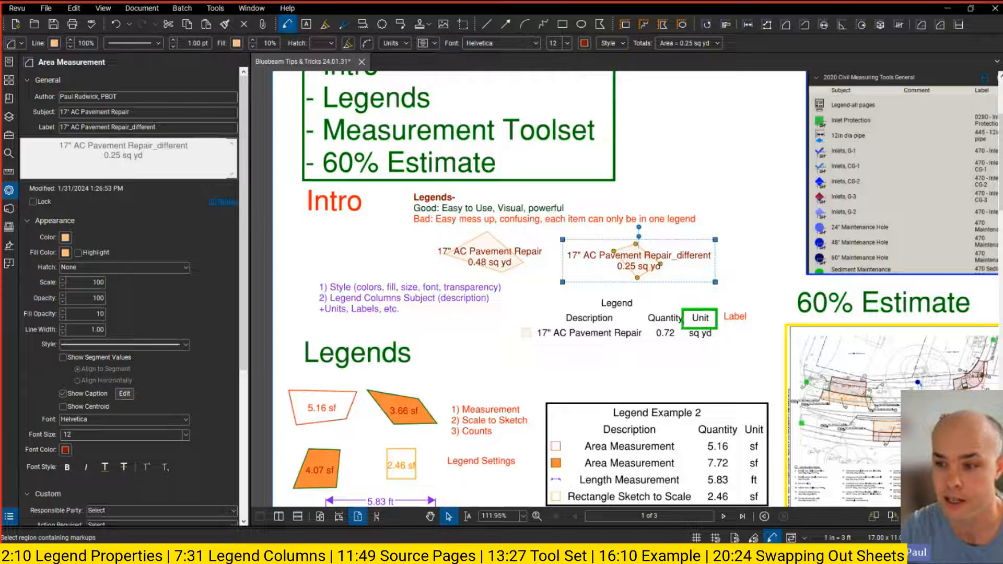
# Step: Try sf as the area unit of the measurement labelled "_different", and undo the unit change
pyautogui.click(731, 274)
pyautogui.click(654, 266)
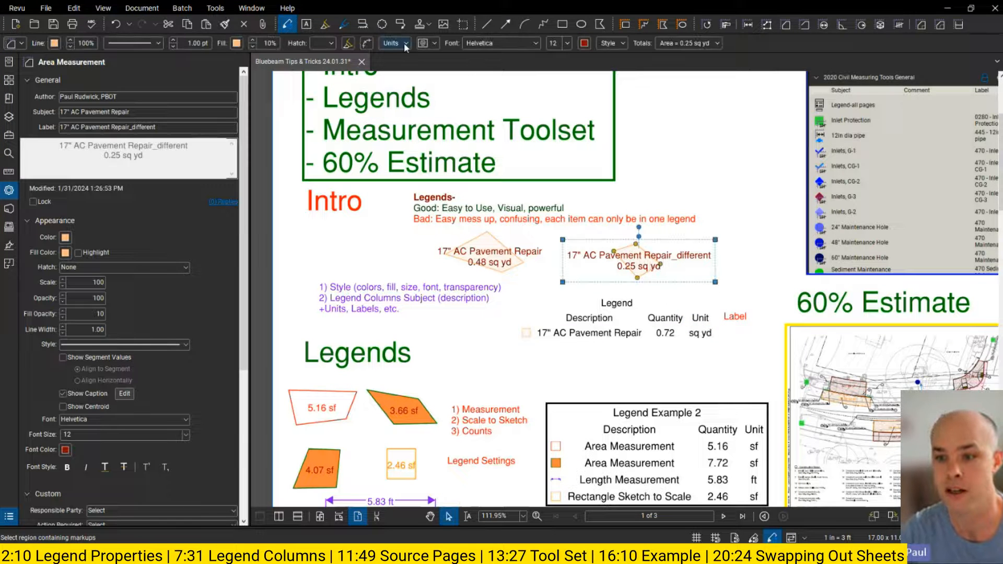
pyautogui.click(404, 43)
pyautogui.click(455, 77)
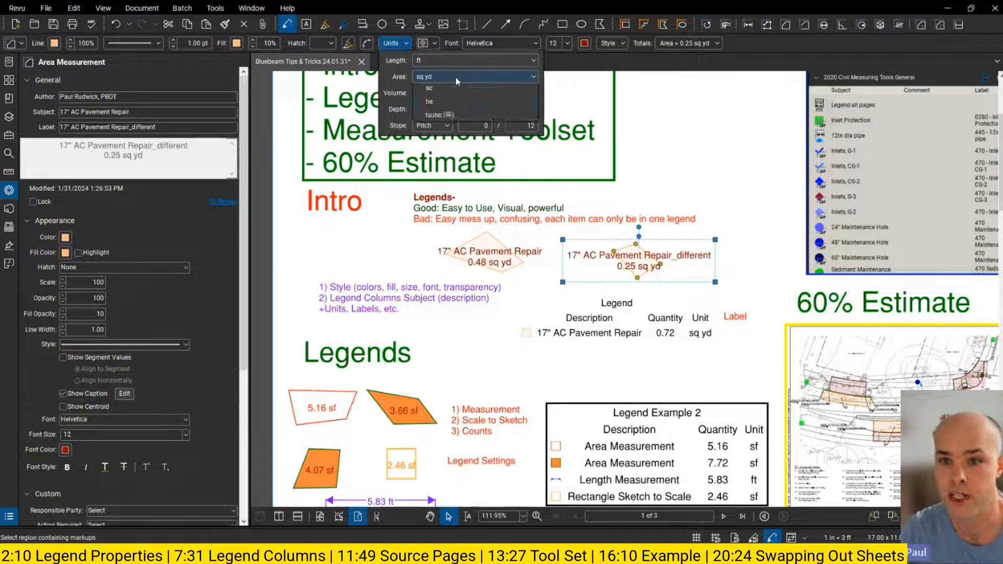
pyautogui.click(448, 99)
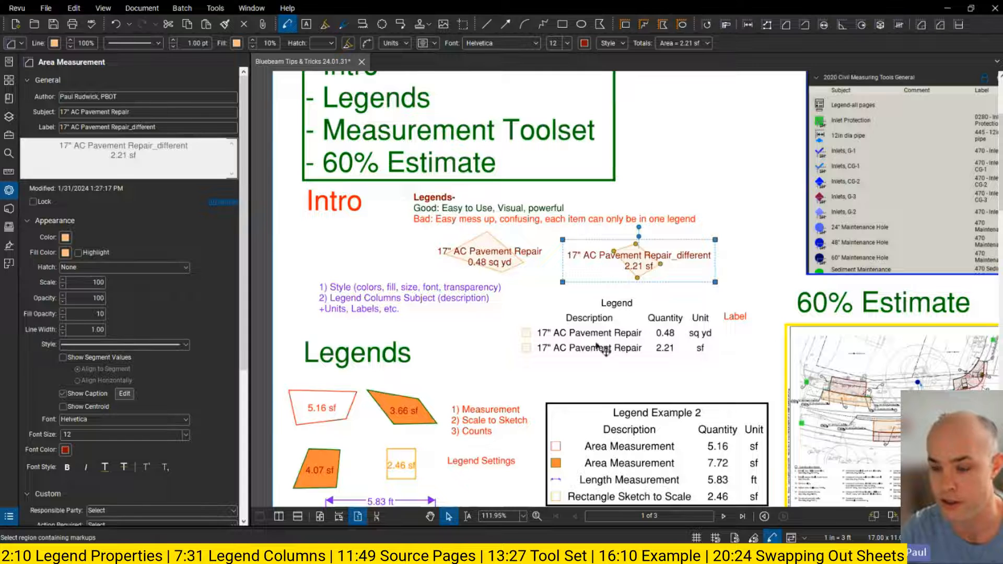
pyautogui.click(746, 267)
pyautogui.hotkey('ctrl', 'z')
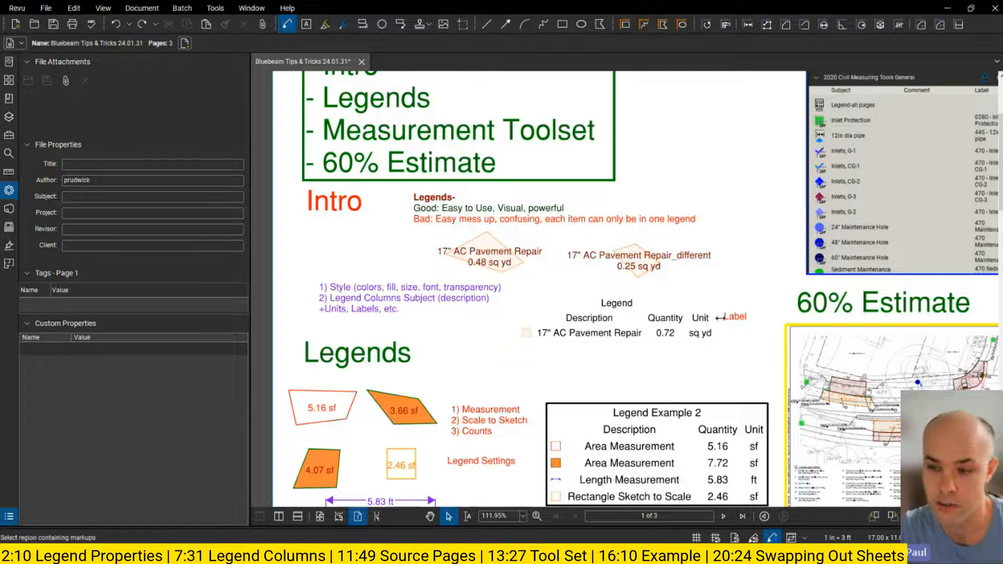
# Step: Remove the red Label note beside the legend and undo the smaller measurement's label and position edits
pyautogui.click(732, 317)
pyautogui.click(736, 301)
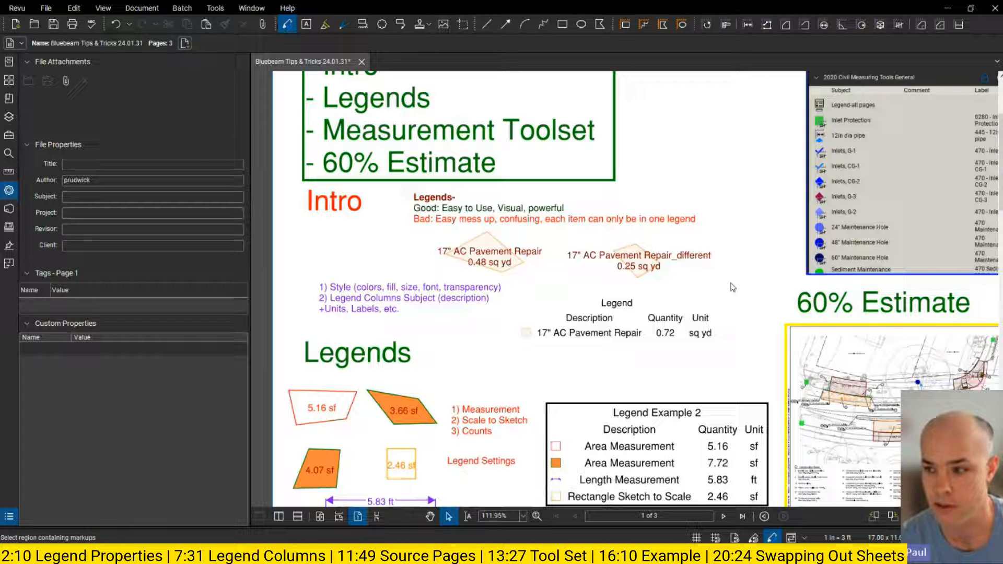
pyautogui.hotkey('ctrl', 'z')
pyautogui.hotkey('ctrl', 'z')
pyautogui.hotkey('ctrl', 'z')
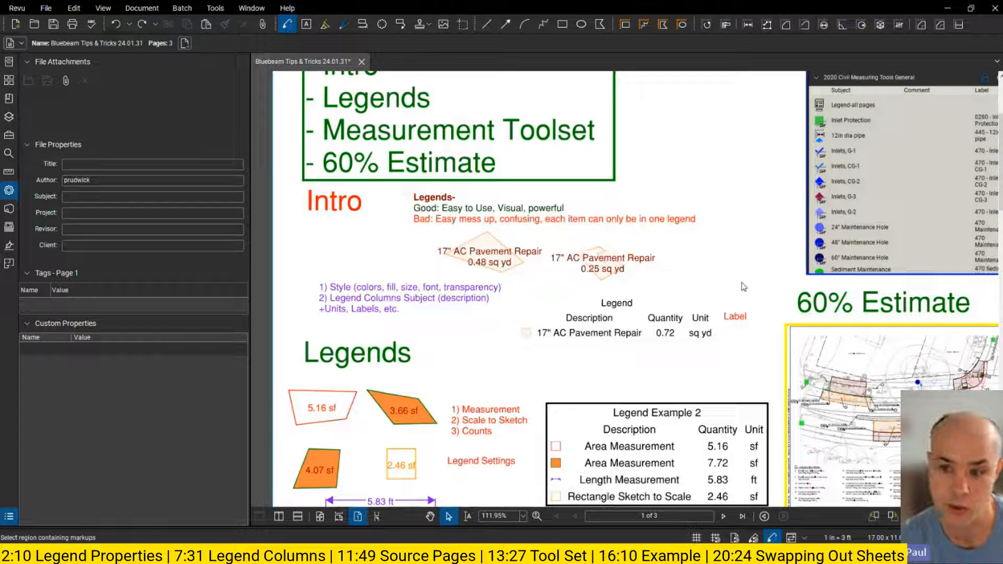
pyautogui.hotkey('ctrl', 'y')
pyautogui.hotkey('ctrl', 'y')
pyautogui.hotkey('ctrl', 'y')
# Step: Add the Label column to the pavement repair legend
pyautogui.click(675, 310)
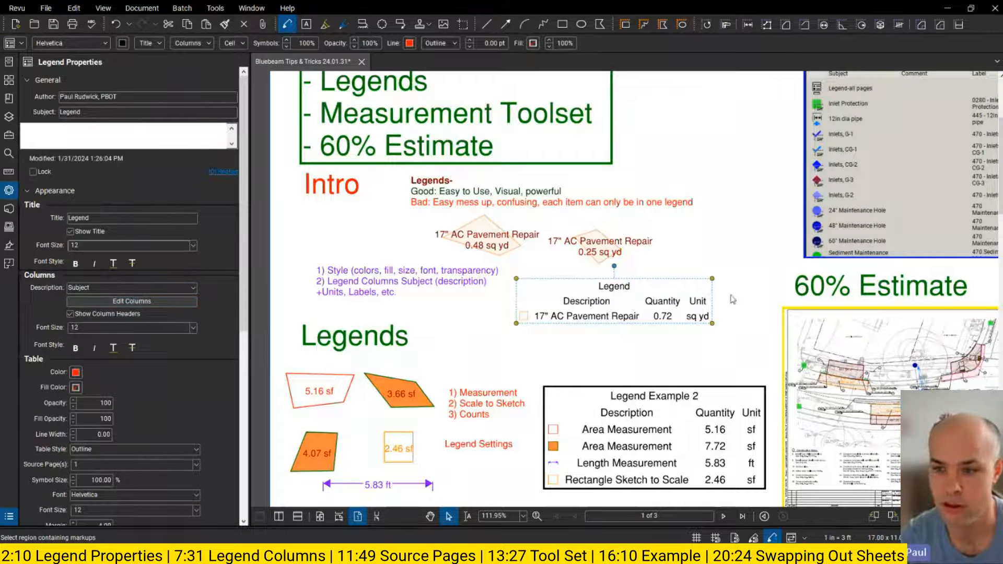
pyautogui.click(150, 302)
pyautogui.scroll(-5, 441, 299)
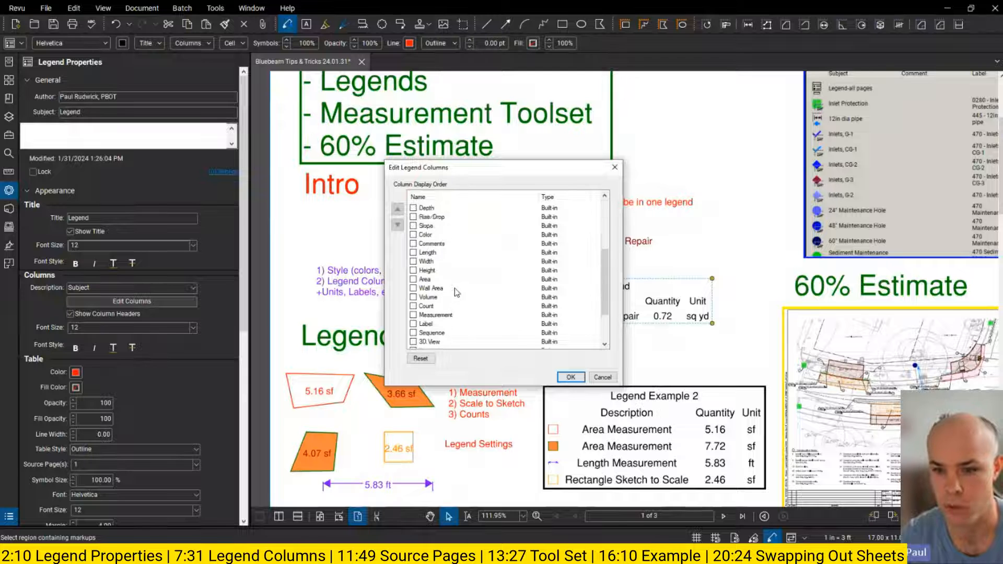
pyautogui.click(570, 377)
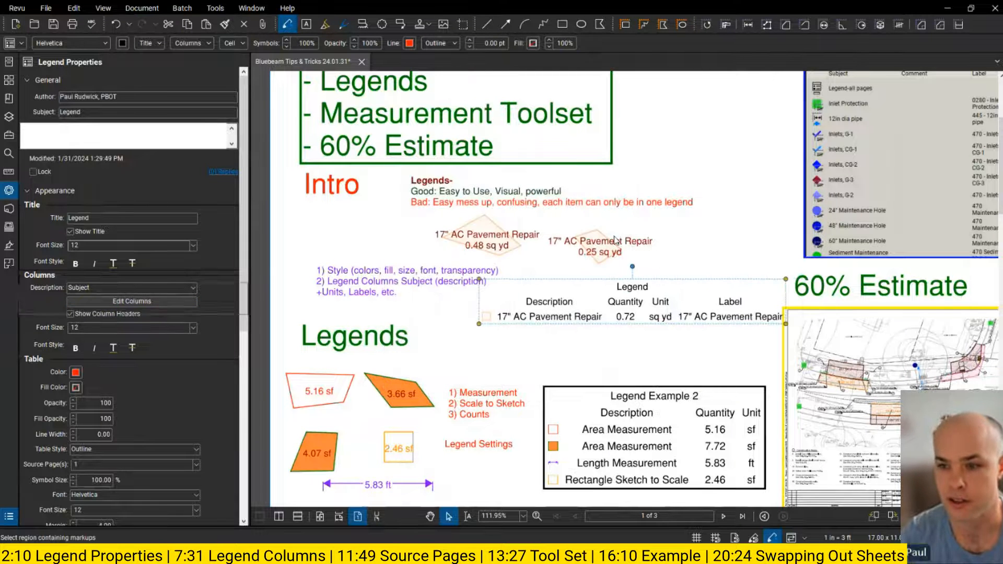
# Step: Compare the 0.25 sq yd measurement's Label property with the legend's Label column
pyautogui.click(643, 261)
pyautogui.click(648, 250)
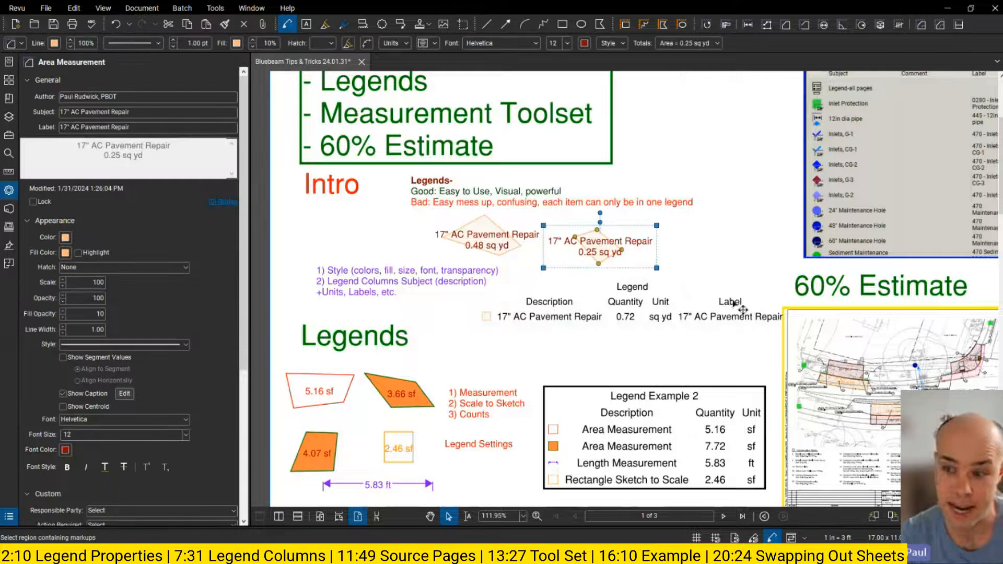
pyautogui.moveTo(710, 289); pyautogui.dragTo(758, 307)
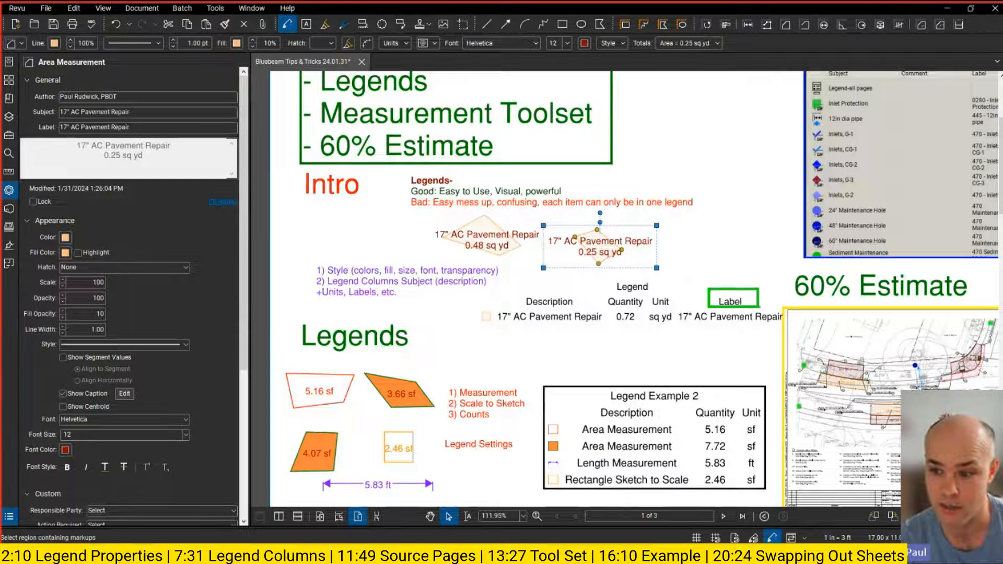
pyautogui.press('Escape')
pyautogui.click(716, 246)
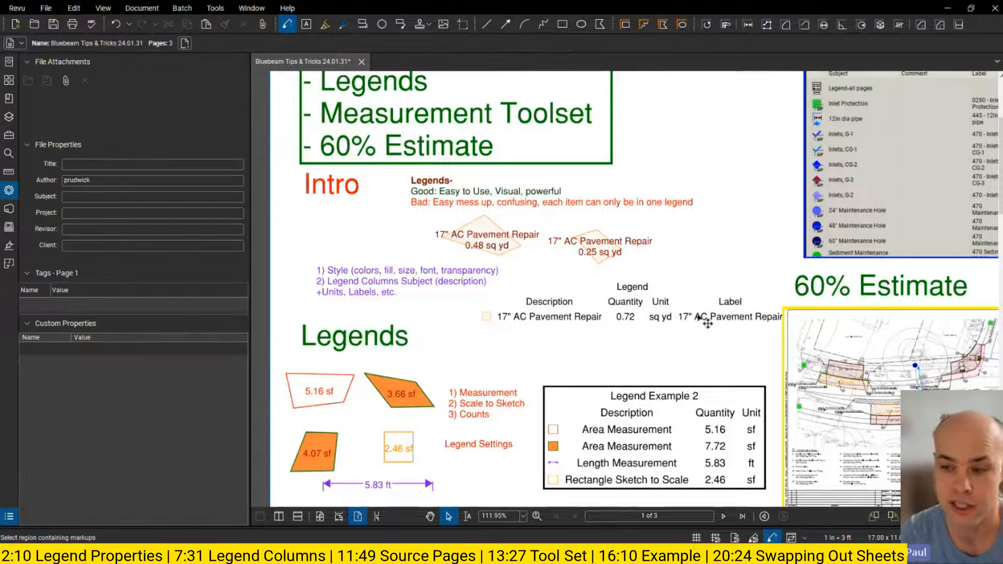
# Step: Set the 0.25 sq yd measurement's label to "17" AC Pavement Repair_different"
pyautogui.click(602, 255)
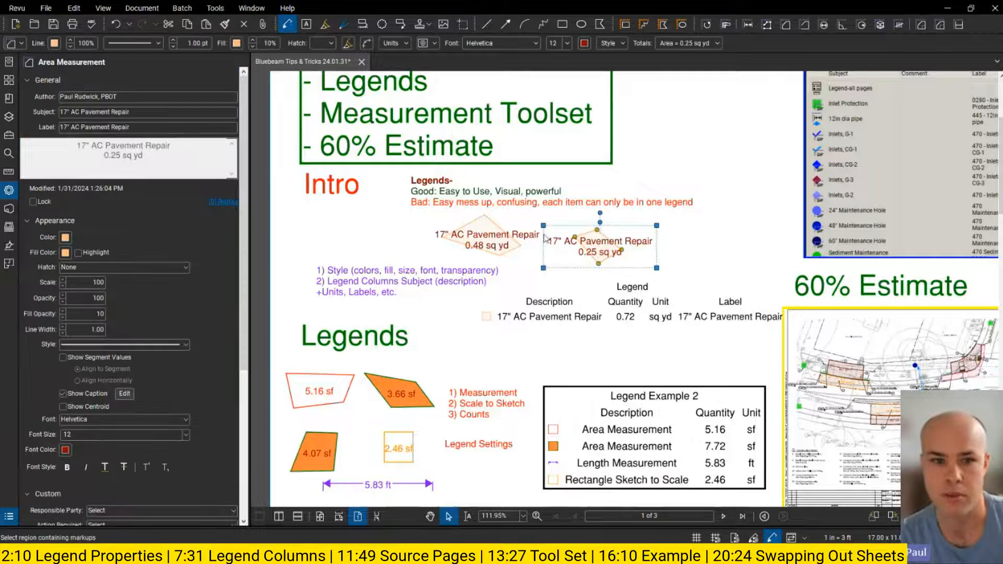
pyautogui.click(147, 127)
pyautogui.write('_different')
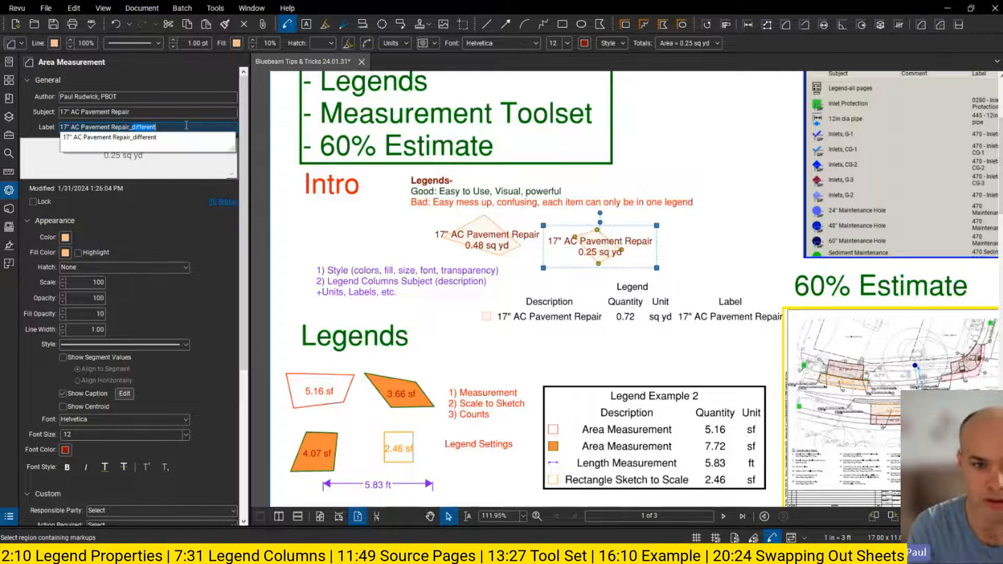
pyautogui.press('Return')
pyautogui.click(728, 233)
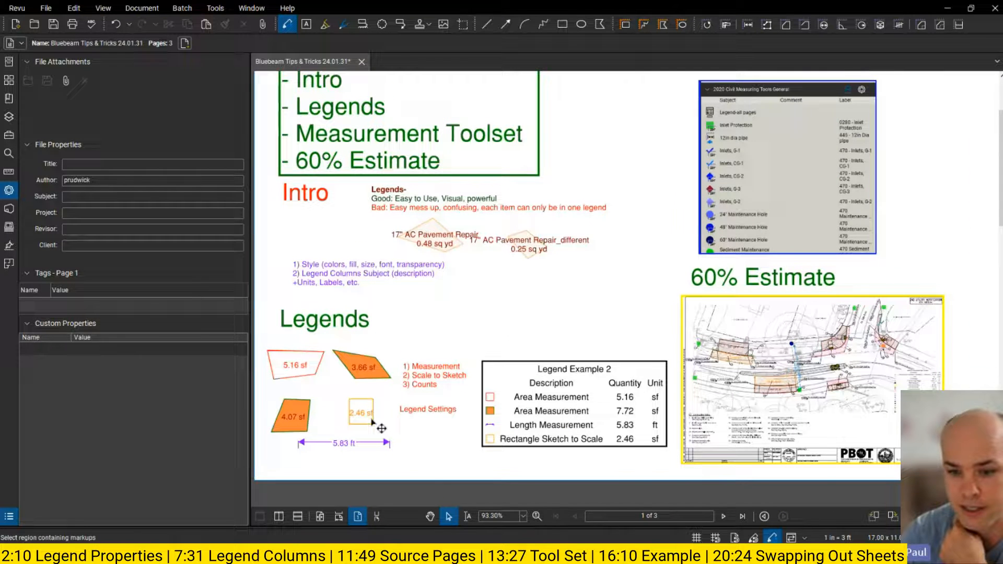
# Step: Stretch the Rectangle Sketch to Scale markup by its corner to about 3.41 sf
pyautogui.click(372, 421)
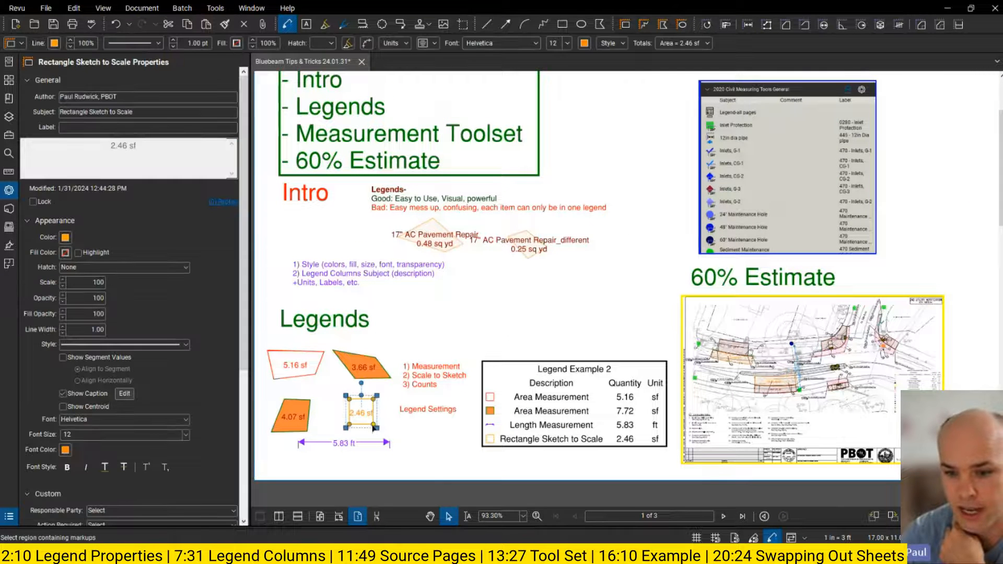
pyautogui.moveTo(383, 428); pyautogui.dragTo(386, 429)
pyautogui.scroll(1, 385, 426)
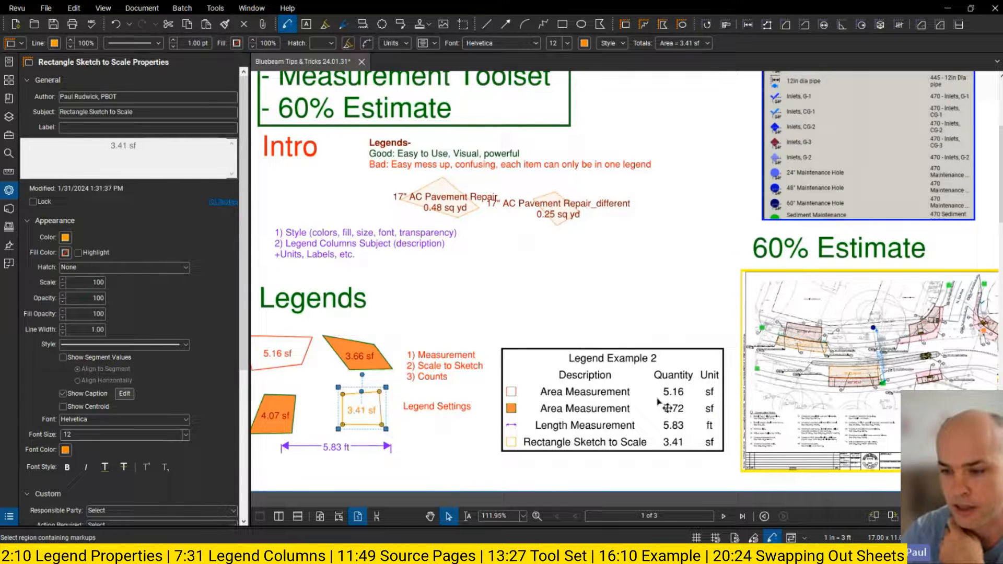
# Step: Examine the properties of the orange 4.07 sf area measurement
pyautogui.scroll(-1, 657, 402)
pyautogui.click(368, 394)
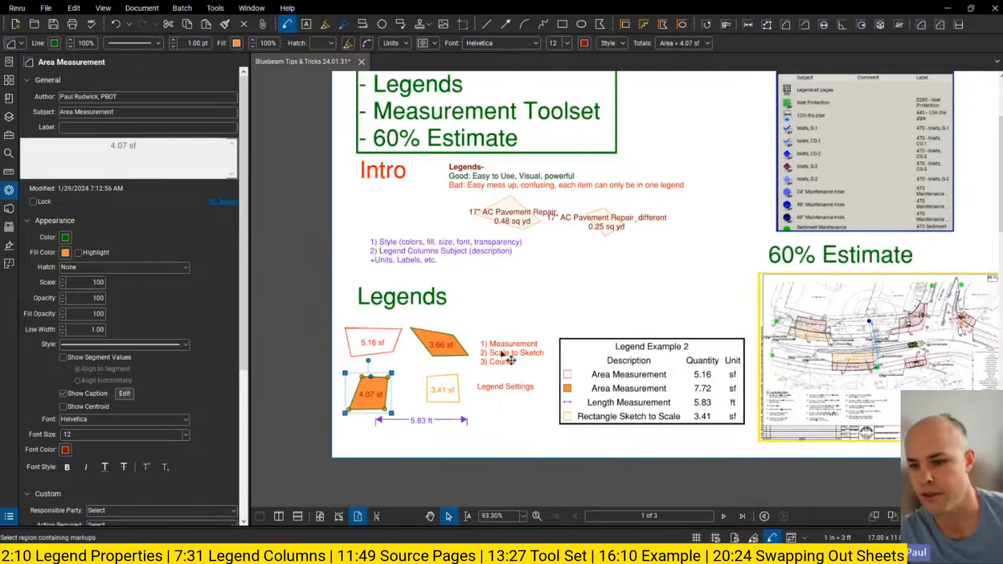
pyautogui.click(596, 322)
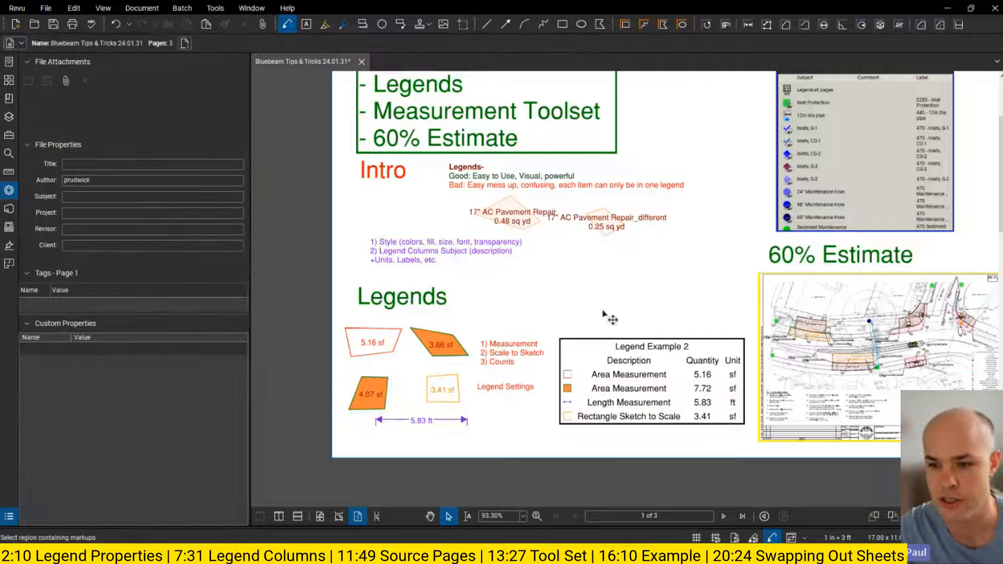
# Step: Examine the columns available for the Legend Example 2 legend without changing its column selection
pyautogui.moveTo(626, 332); pyautogui.dragTo(611, 345)
pyautogui.click(611, 345)
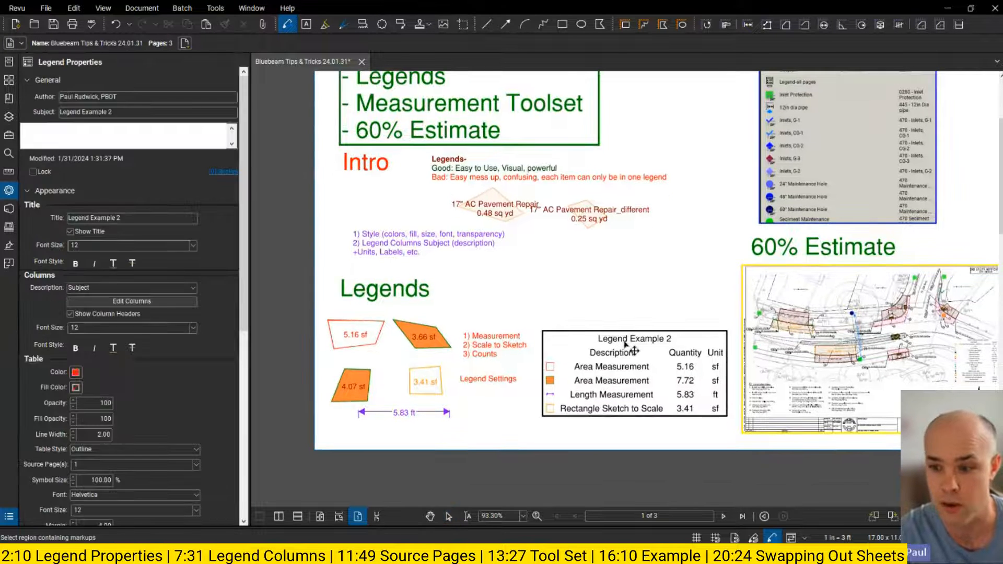
pyautogui.click(625, 271)
pyautogui.click(621, 339)
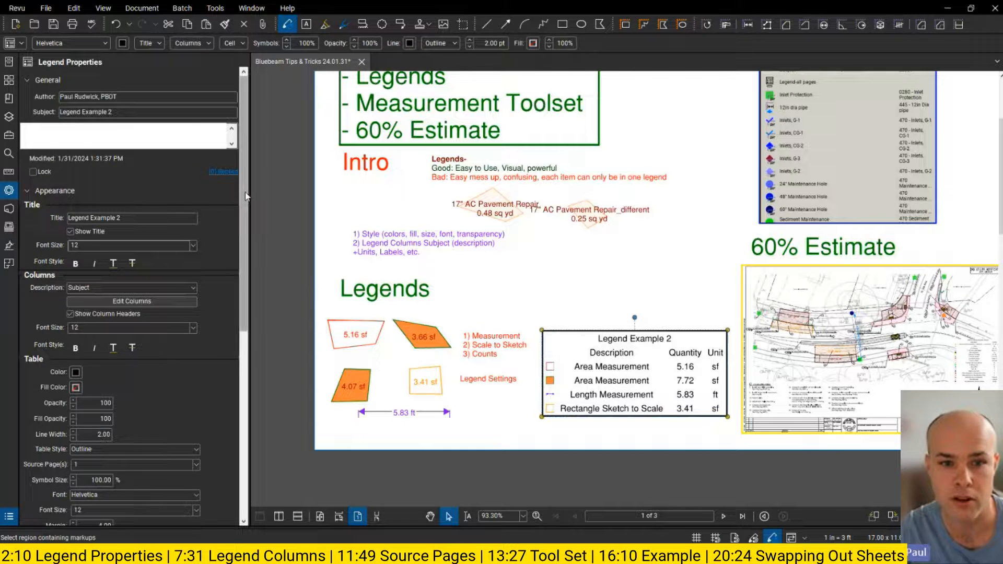
pyautogui.moveTo(245, 194)
pyautogui.mouseDown()
pyautogui.moveTo(244, 205)
pyautogui.moveTo(244, 195)
pyautogui.mouseUp()
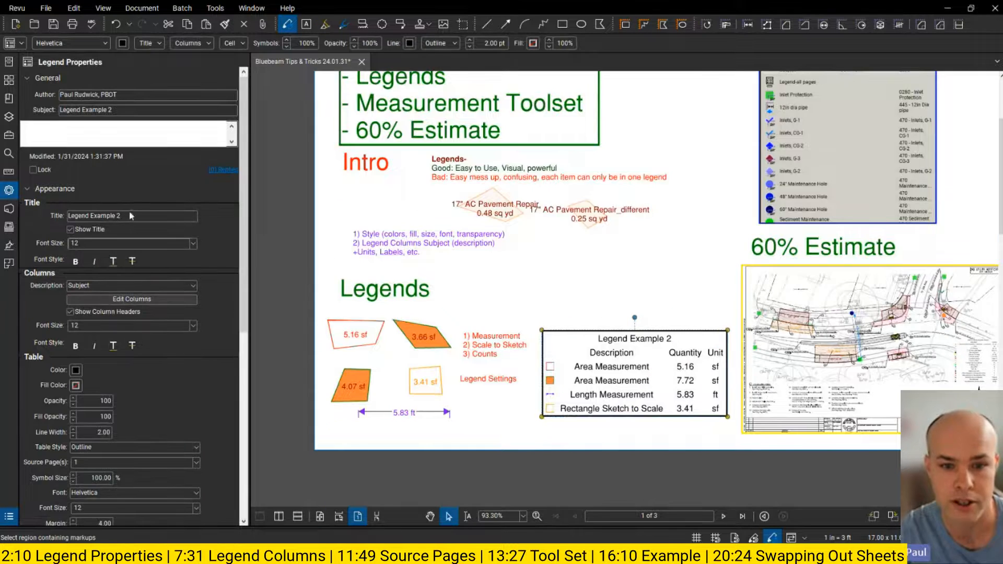
pyautogui.click(172, 302)
pyautogui.scroll(-5, 509, 303)
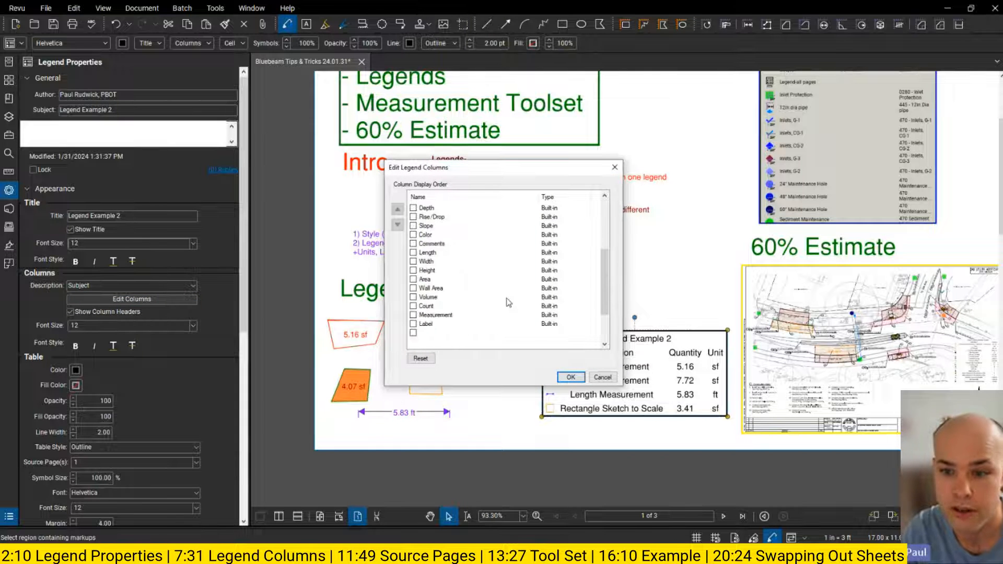
pyautogui.scroll(6, 509, 302)
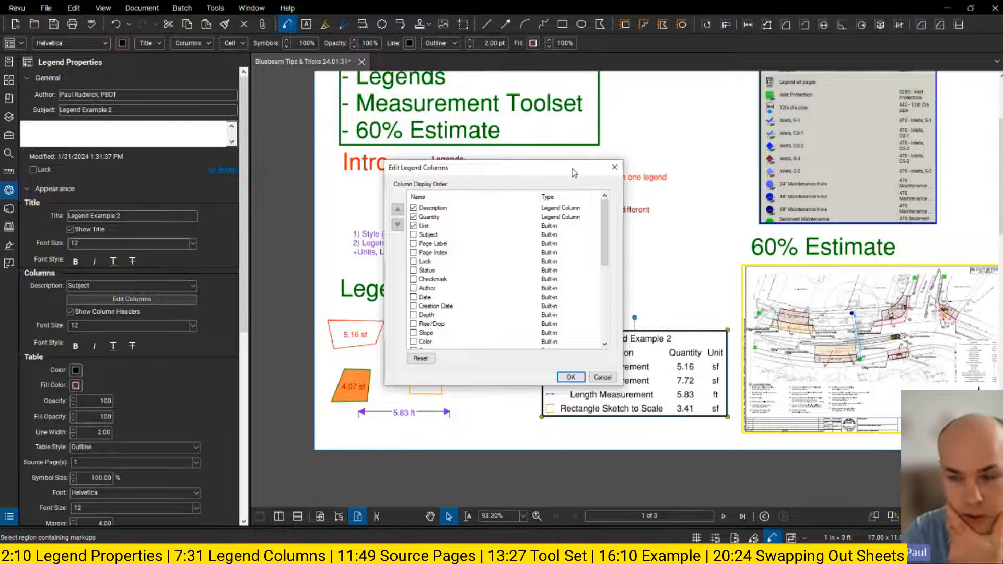
pyautogui.moveTo(574, 173); pyautogui.dragTo(591, 172)
pyautogui.scroll(-6, 541, 267)
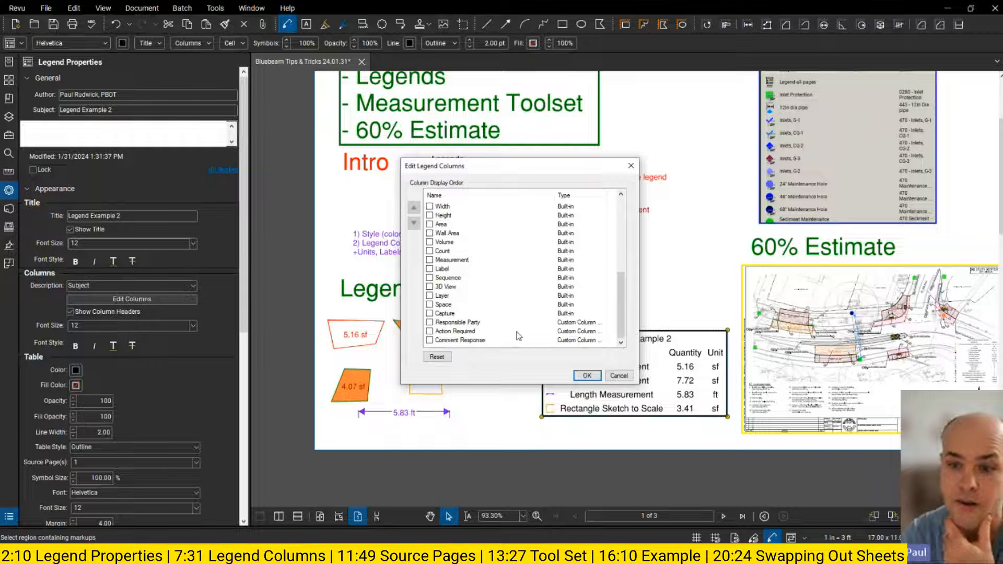
pyautogui.click(620, 377)
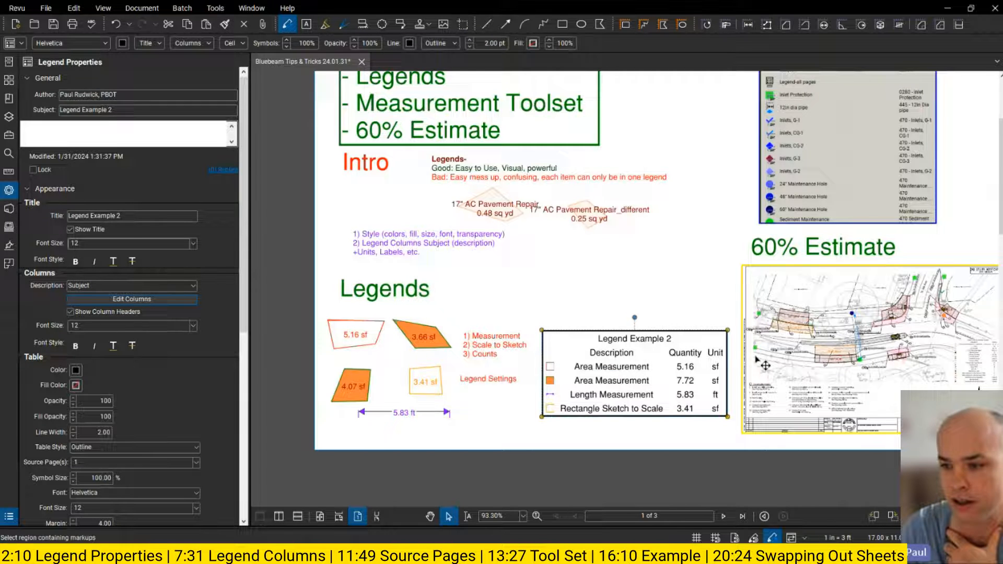
# Step: Shift the Legend Example 2 table slightly beside the Legend Settings note
pyautogui.moveTo(659, 361); pyautogui.dragTo(644, 361)
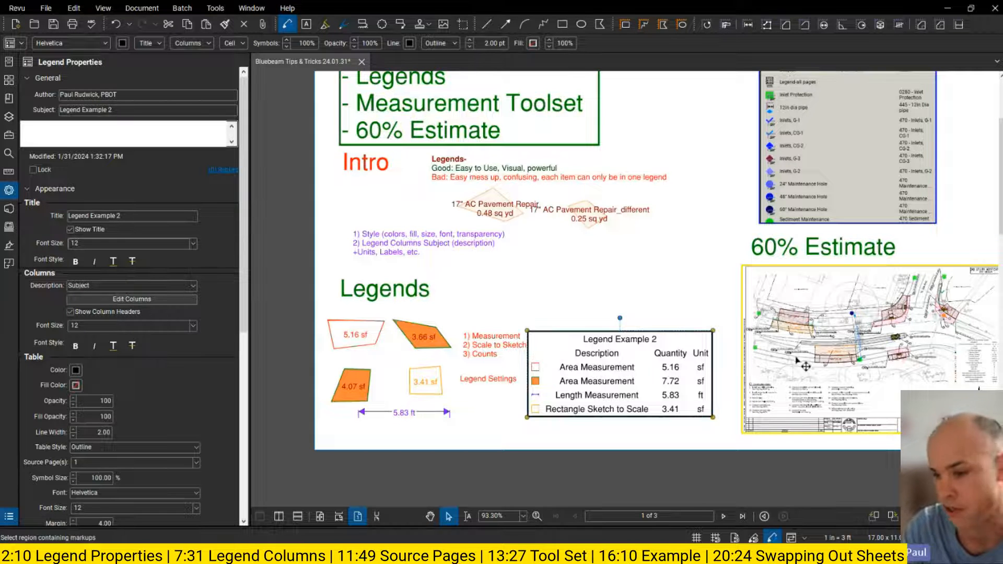
pyautogui.moveTo(708, 305); pyautogui.dragTo(718, 297)
pyautogui.moveTo(680, 345); pyautogui.dragTo(690, 346)
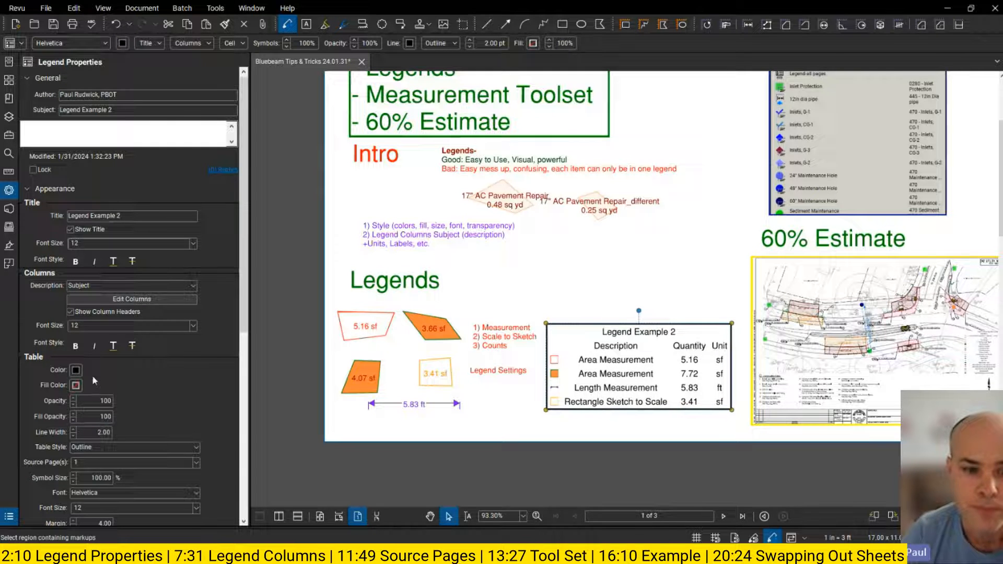
# Step: Make the column headers of Legend Example 2 bold, without underlining
pyautogui.click(76, 348)
pyautogui.click(76, 349)
pyautogui.click(76, 349)
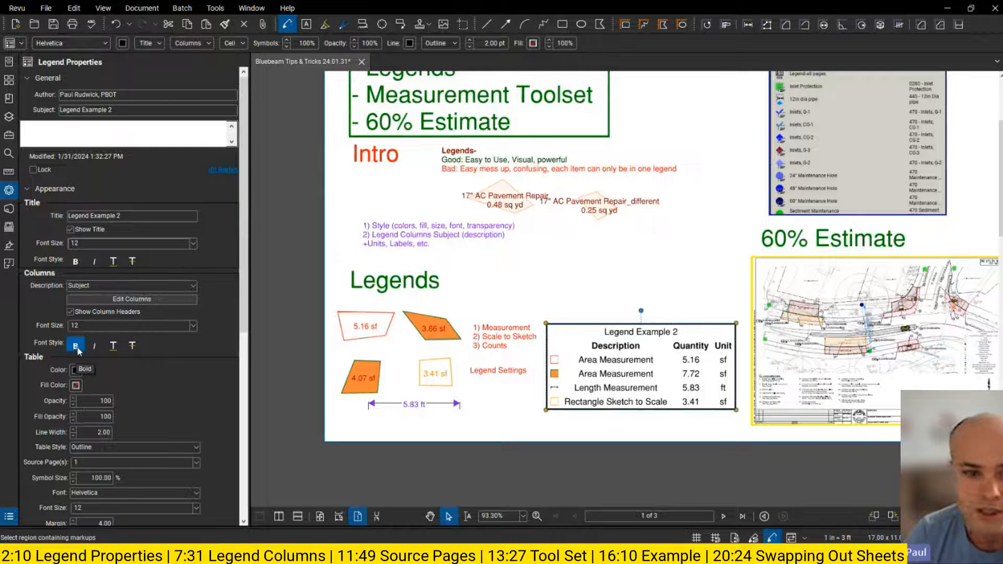
pyautogui.click(115, 347)
pyautogui.click(114, 348)
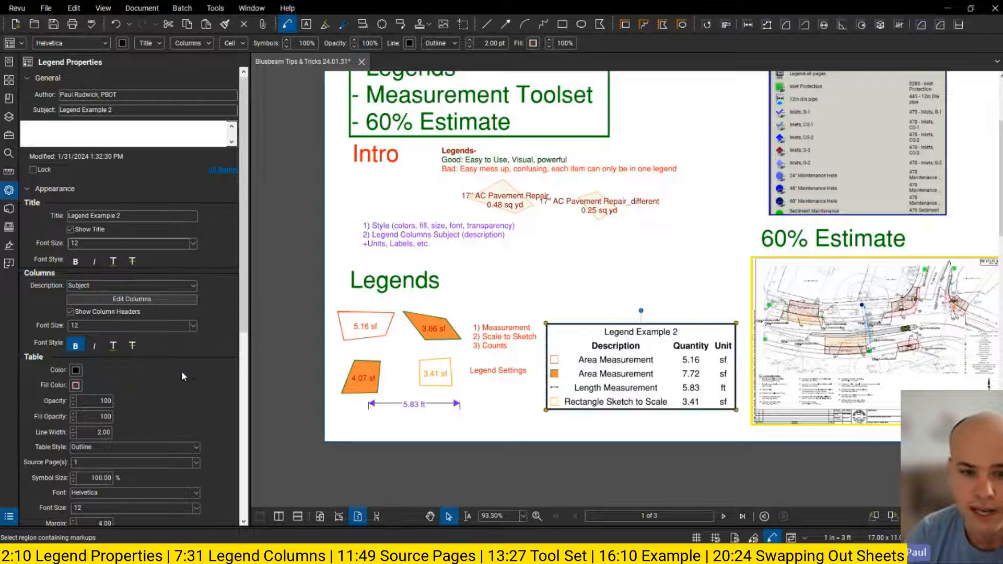
# Step: Move the Legend Example 2 table slightly up and to the right on the page
pyautogui.scroll(-2, 181, 371)
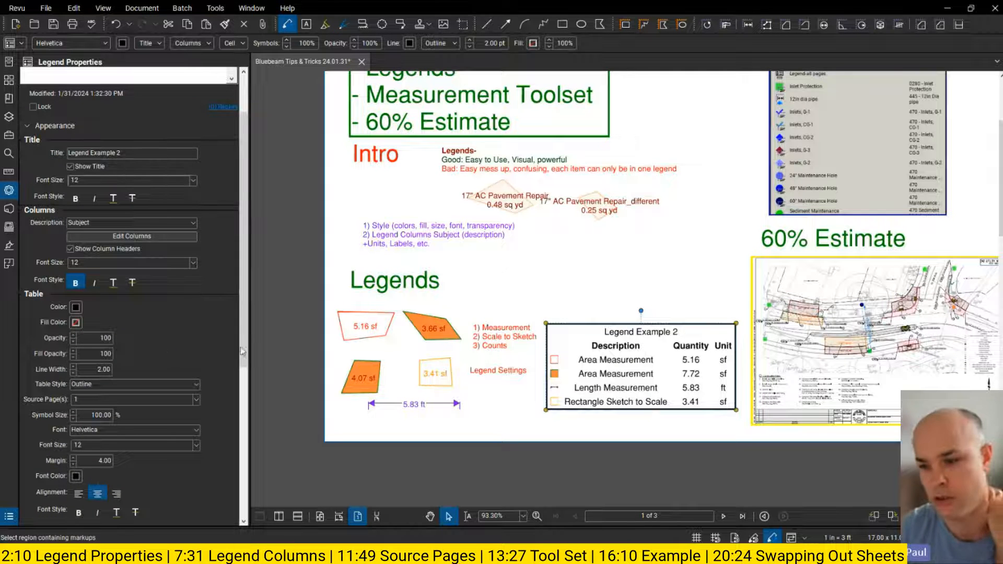
pyautogui.moveTo(594, 332); pyautogui.dragTo(601, 324)
pyautogui.click(600, 297)
pyautogui.click(596, 329)
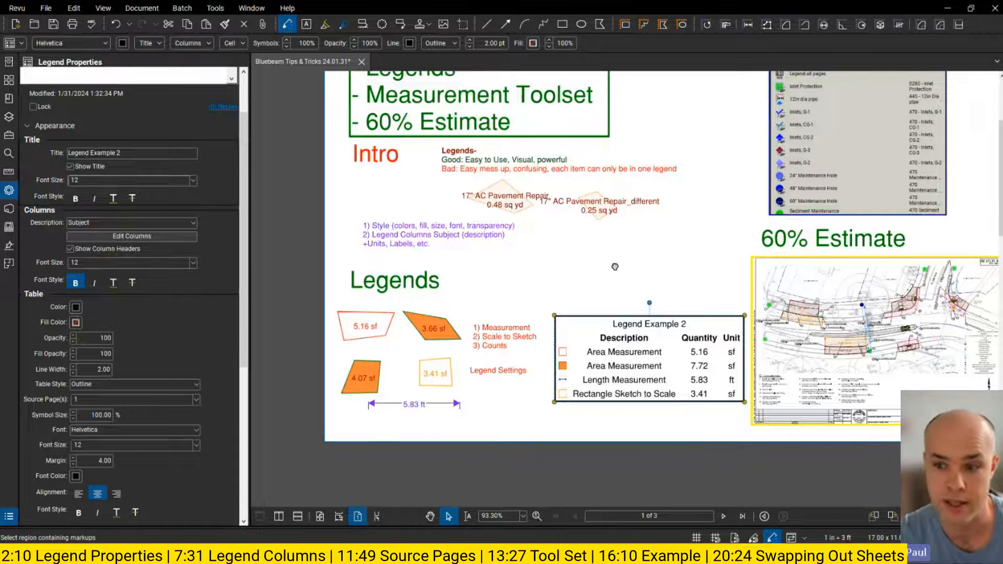
pyautogui.moveTo(615, 267); pyautogui.dragTo(619, 297)
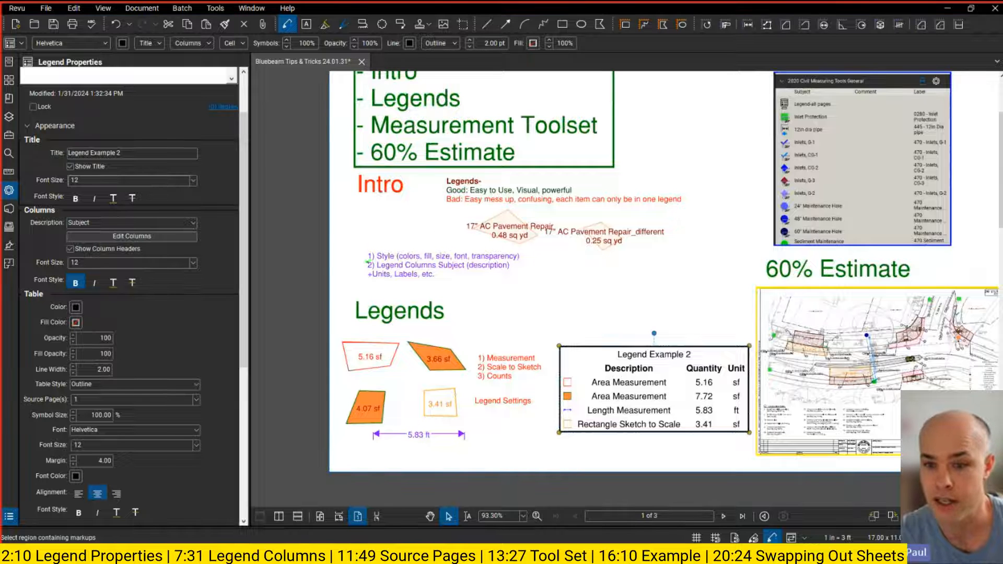
# Step: Underline the Style and Legend Columns Subject notes with temporary green screen annotations and clear them
pyautogui.moveTo(365, 261); pyautogui.dragTo(494, 261)
pyautogui.moveTo(383, 272); pyautogui.dragTo(472, 273)
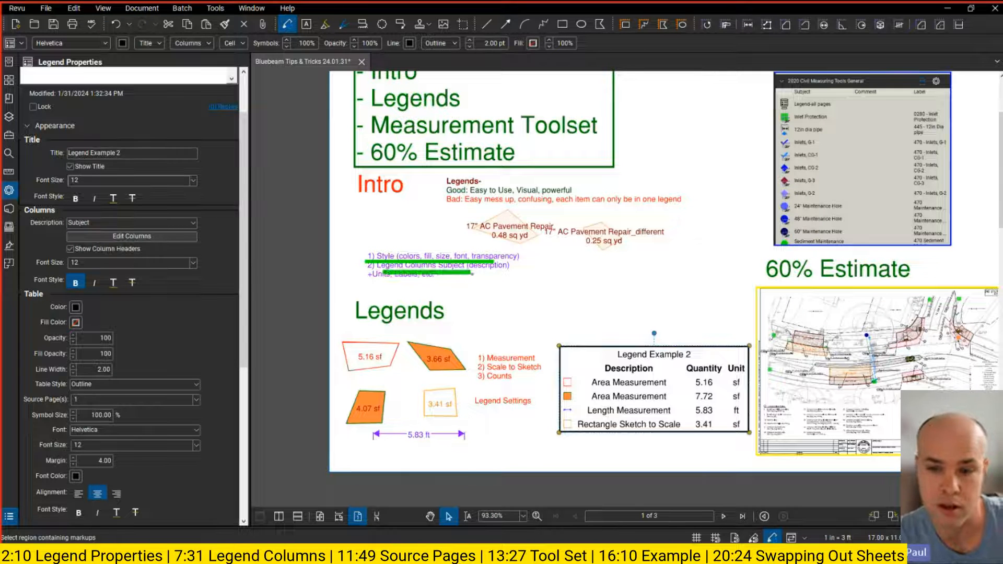
pyautogui.press('Escape')
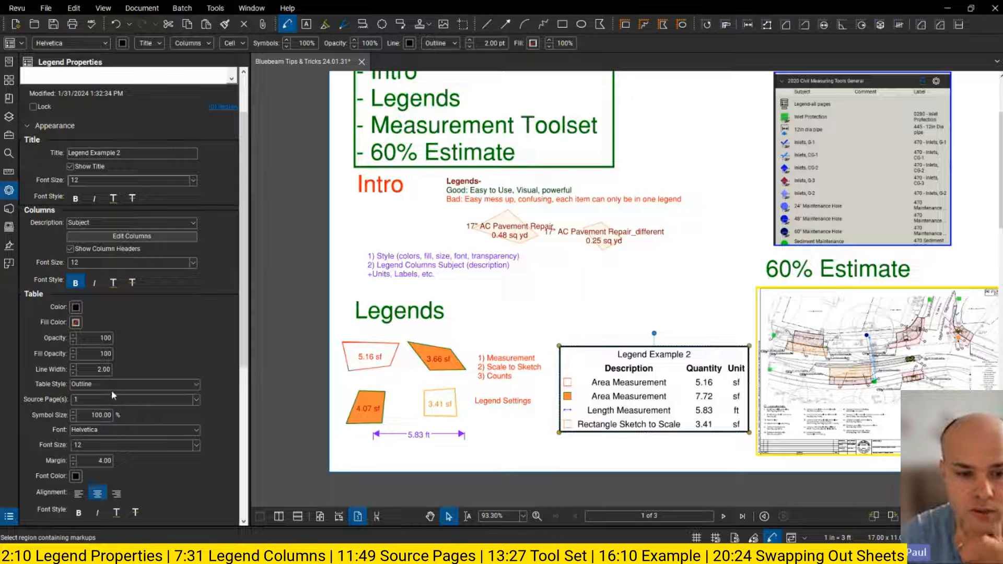
# Step: Frame the legend's Source Page(s) property with a temporary green screen rectangle and clear it
pyautogui.scroll(-1, 167, 346)
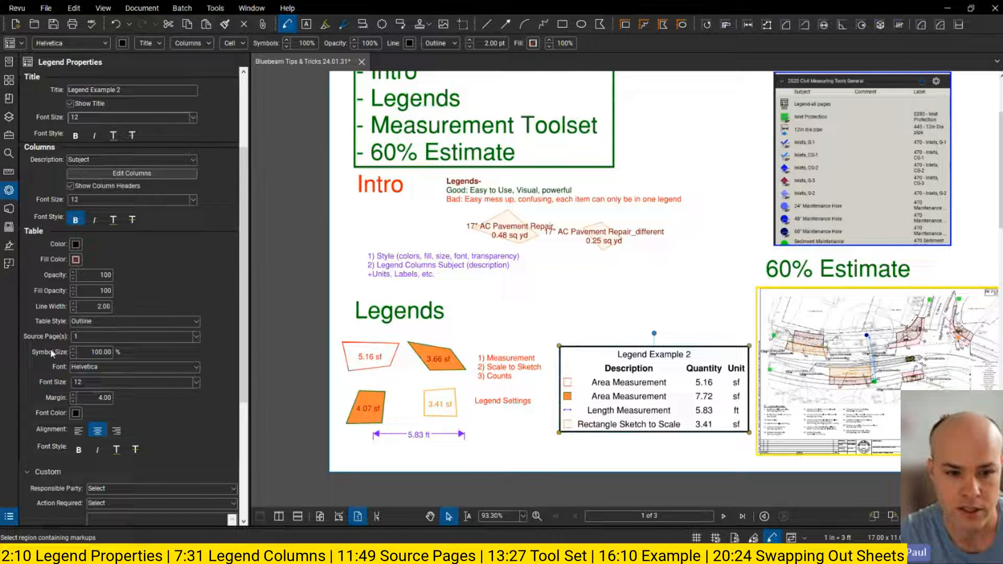
pyautogui.hotkey('ctrl', '2')
pyautogui.press('p')
pyautogui.moveTo(20, 330); pyautogui.dragTo(214, 343)
pyautogui.press('g')
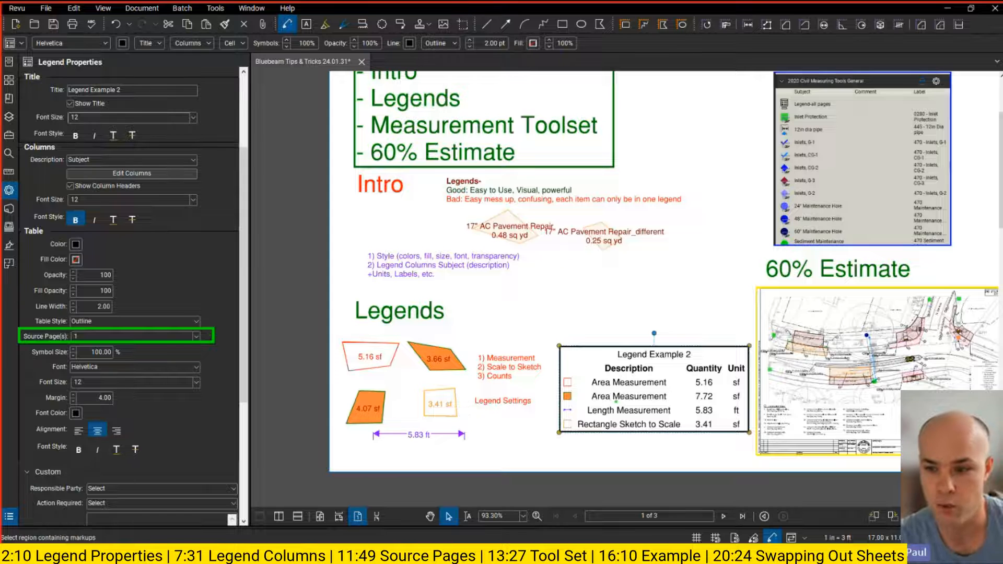
pyautogui.press('Escape')
pyautogui.press('Escape')
pyautogui.click(678, 379)
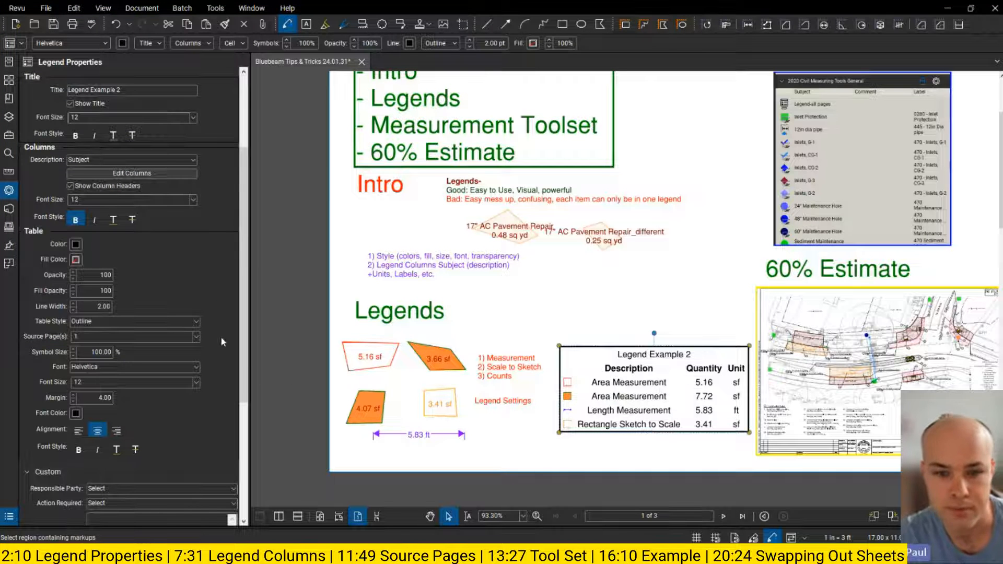
# Step: Try Custom Range as the legend's source pages, and switch the setting to All Pages
pyautogui.click(196, 337)
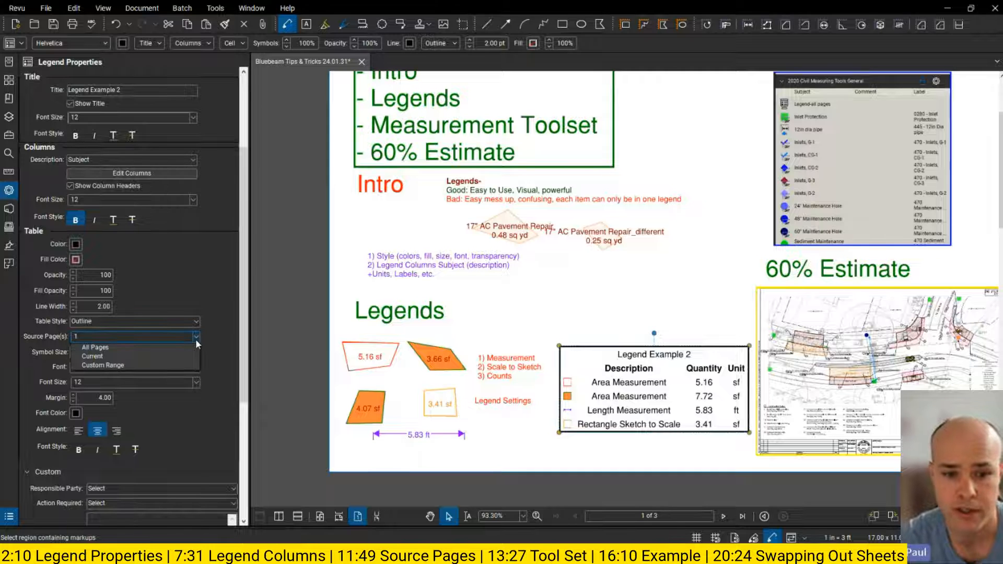
pyautogui.click(134, 366)
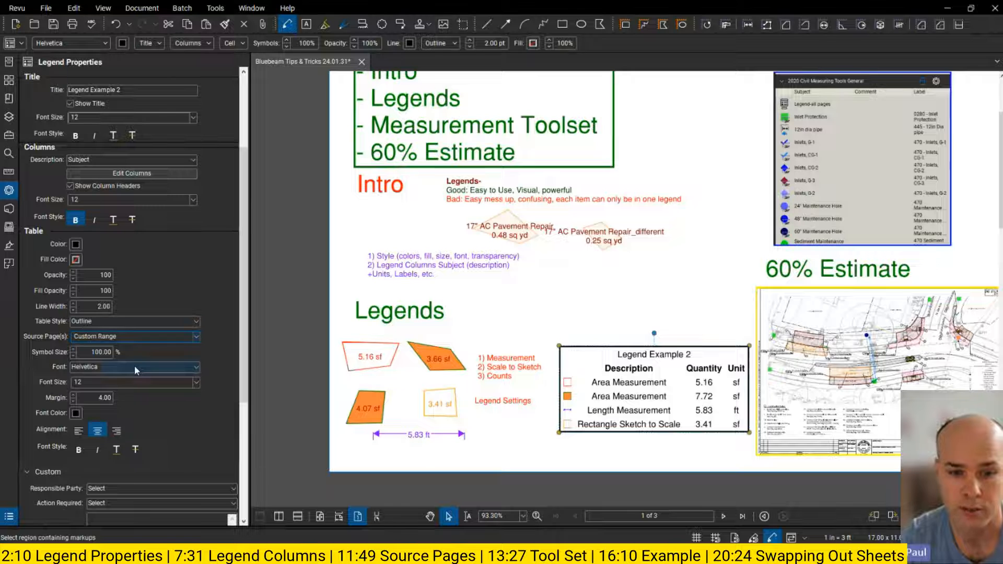
pyautogui.click(190, 339)
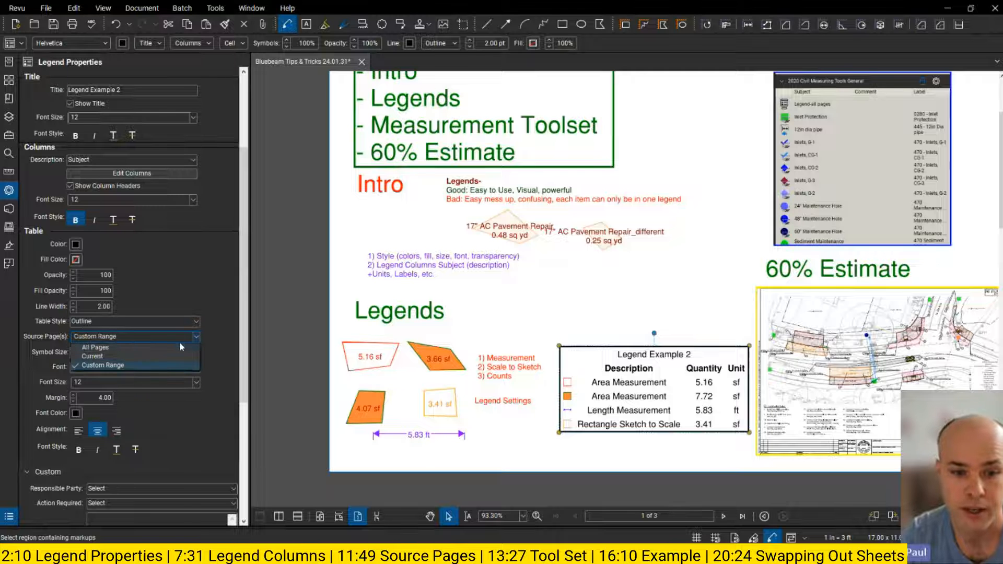
pyautogui.click(151, 347)
pyautogui.click(615, 292)
pyautogui.scroll(-1, 615, 292)
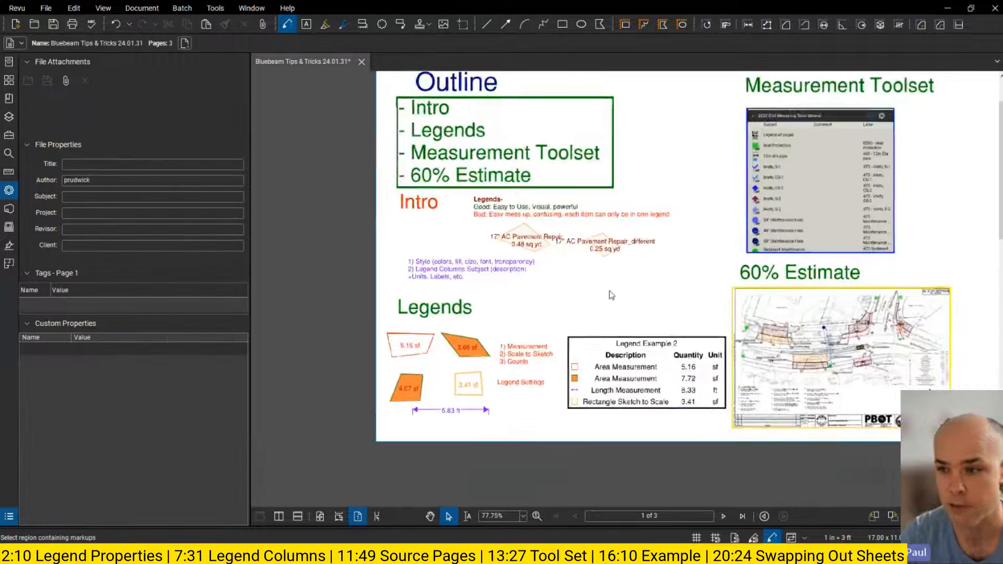
pyautogui.scroll(-1, 572, 317)
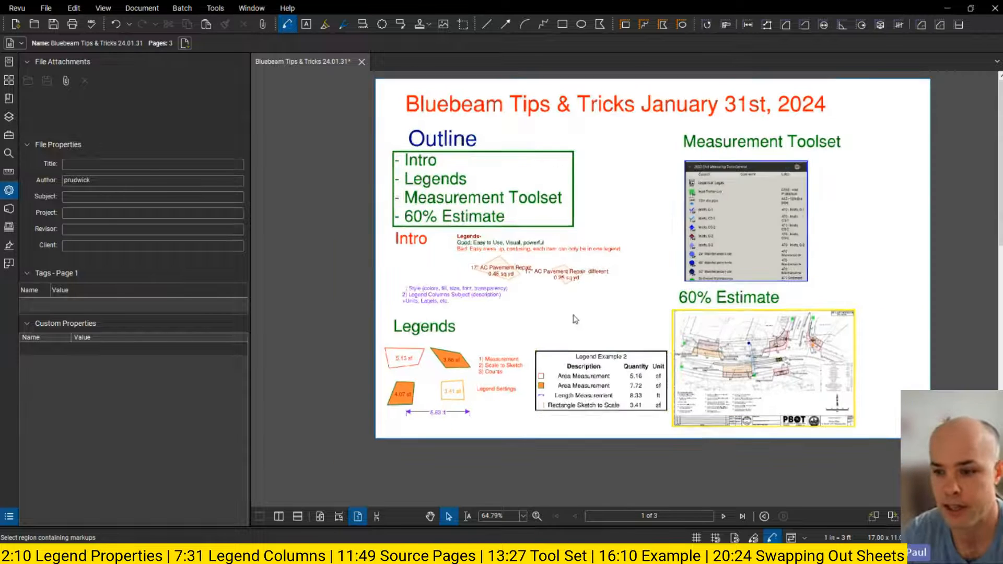
# Step: Set the source pages of Legend Example 2 to Current
pyautogui.click(596, 365)
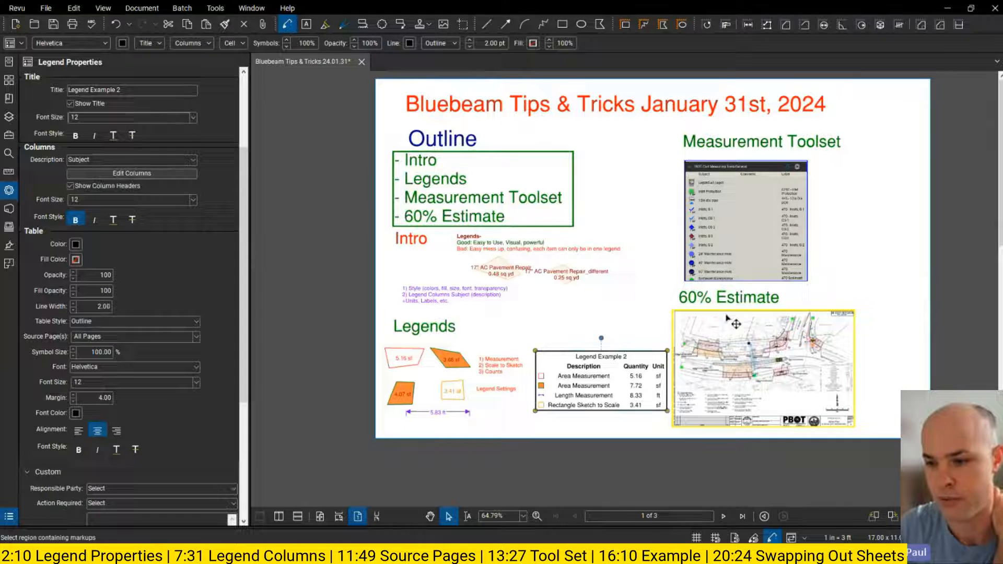
pyautogui.click(633, 349)
pyautogui.click(638, 376)
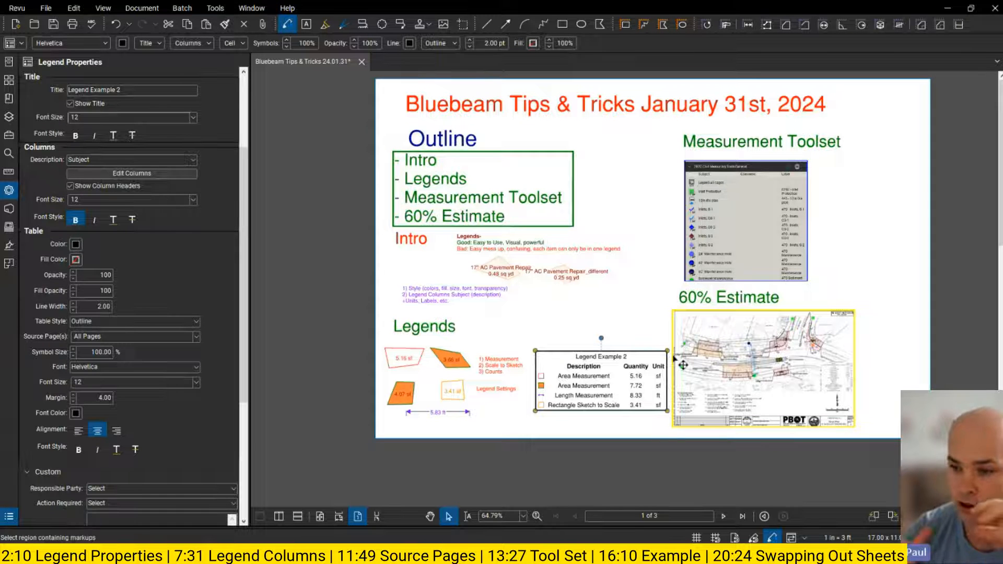
pyautogui.click(639, 345)
pyautogui.click(607, 368)
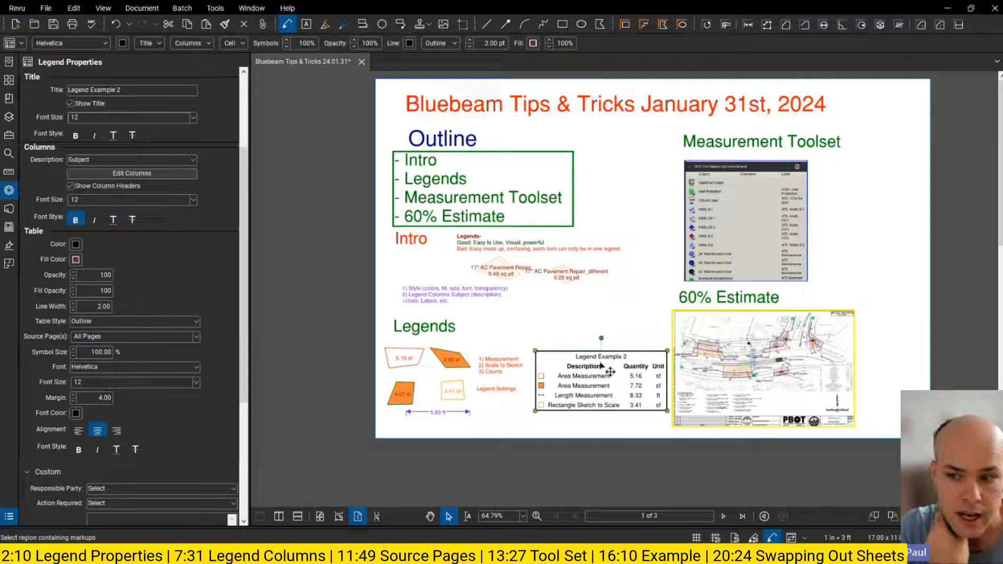
pyautogui.click(197, 324)
pyautogui.click(198, 324)
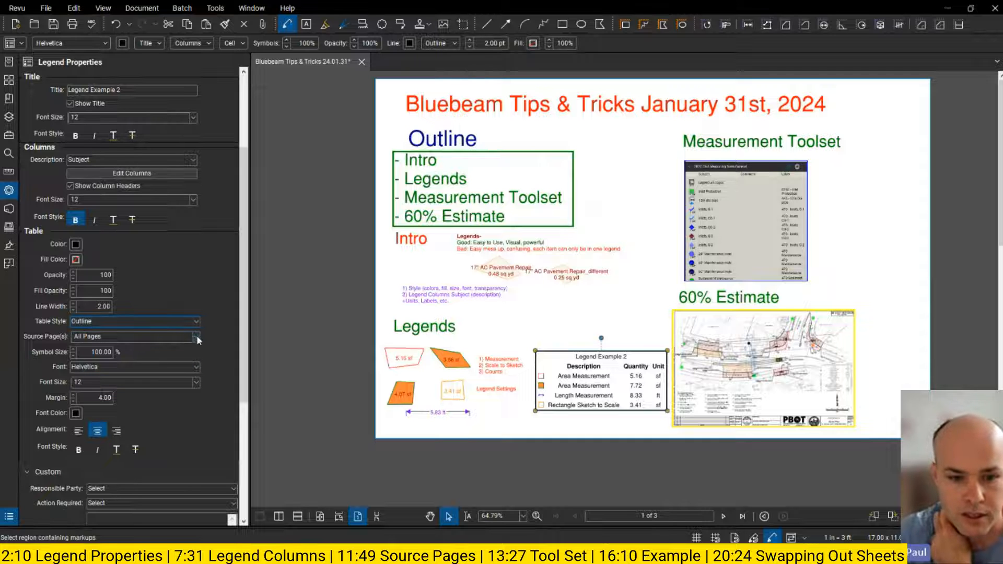
pyautogui.click(197, 337)
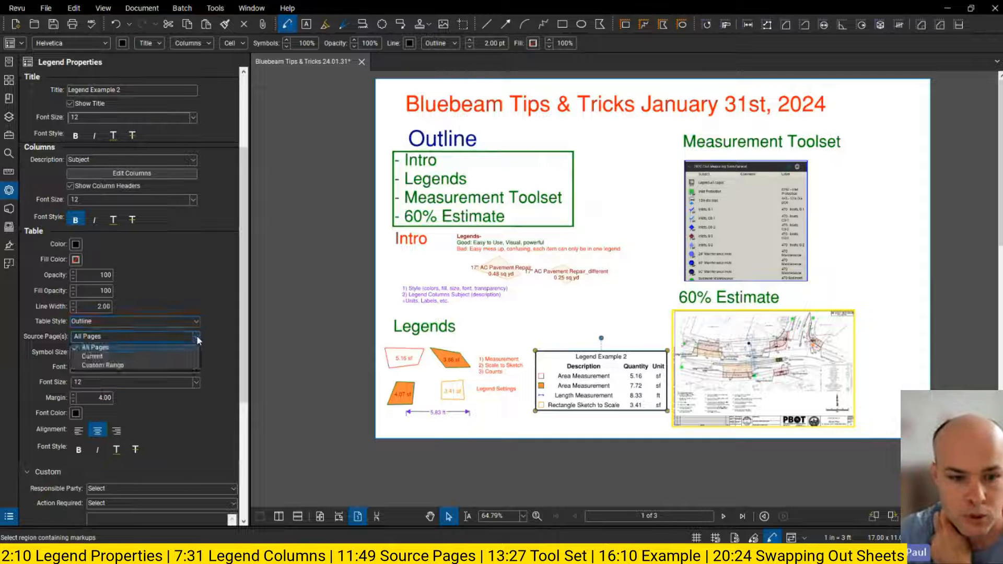
pyautogui.click(165, 359)
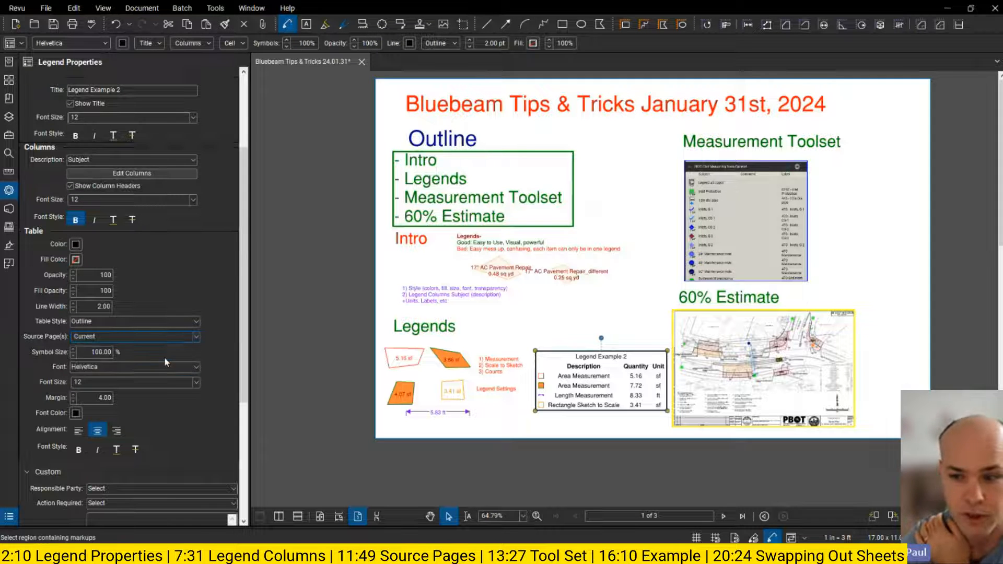
# Step: Switch the legend's source pages to All Pages and back to Current to compare its quantities
pyautogui.click(196, 337)
pyautogui.click(177, 348)
pyautogui.click(196, 339)
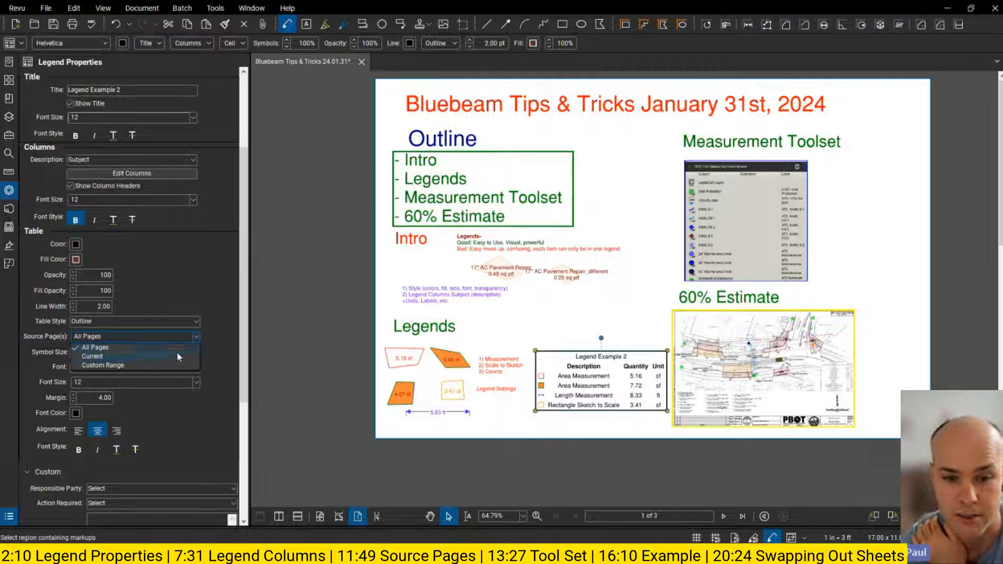
pyautogui.click(177, 359)
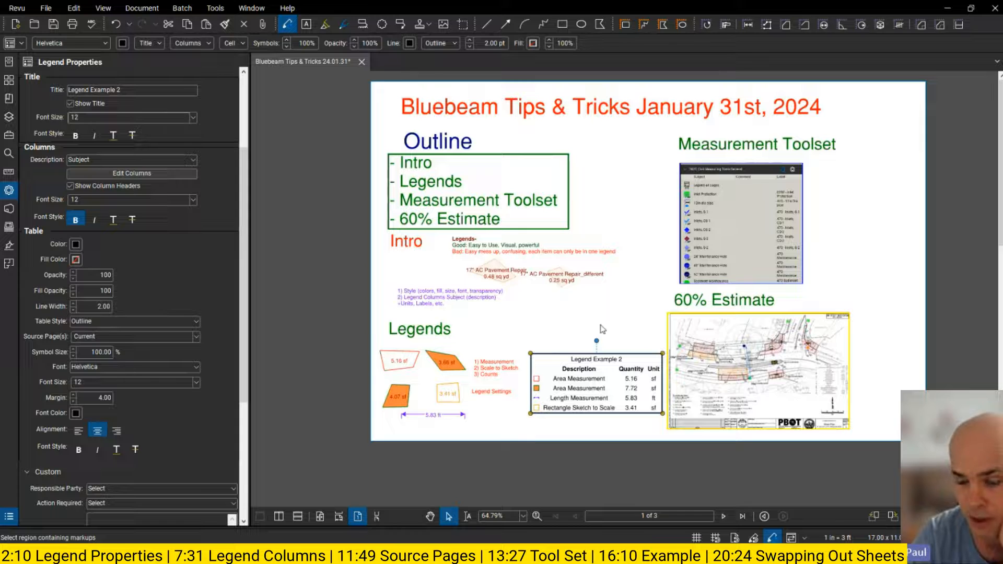
pyautogui.click(605, 323)
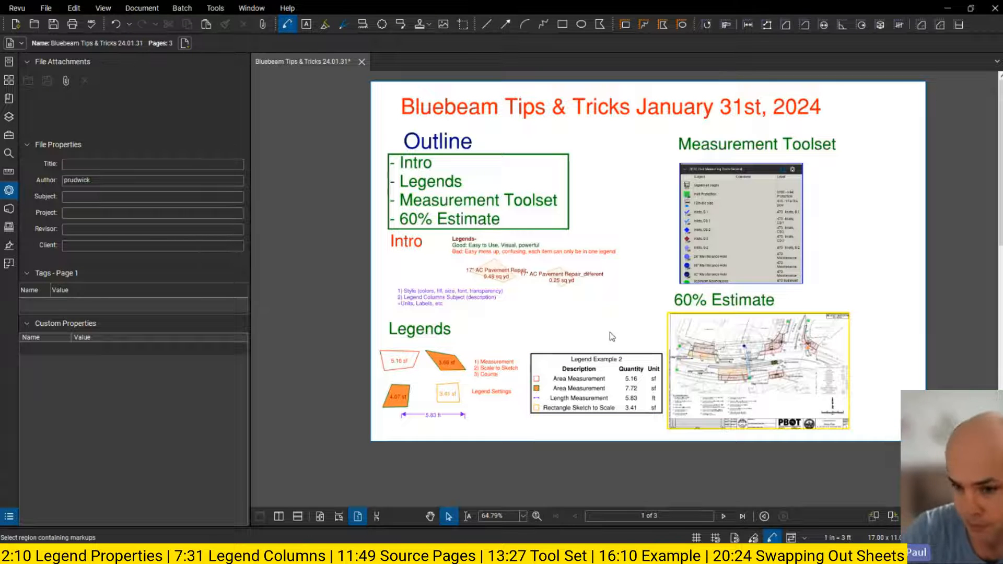
pyautogui.moveTo(610, 333); pyautogui.dragTo(614, 325)
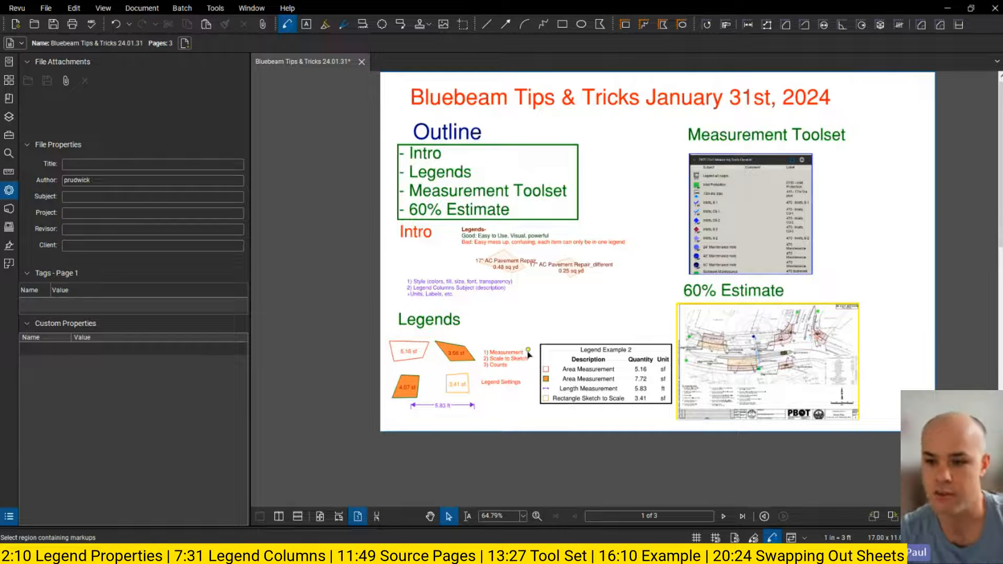
pyautogui.scroll(2, 483, 358)
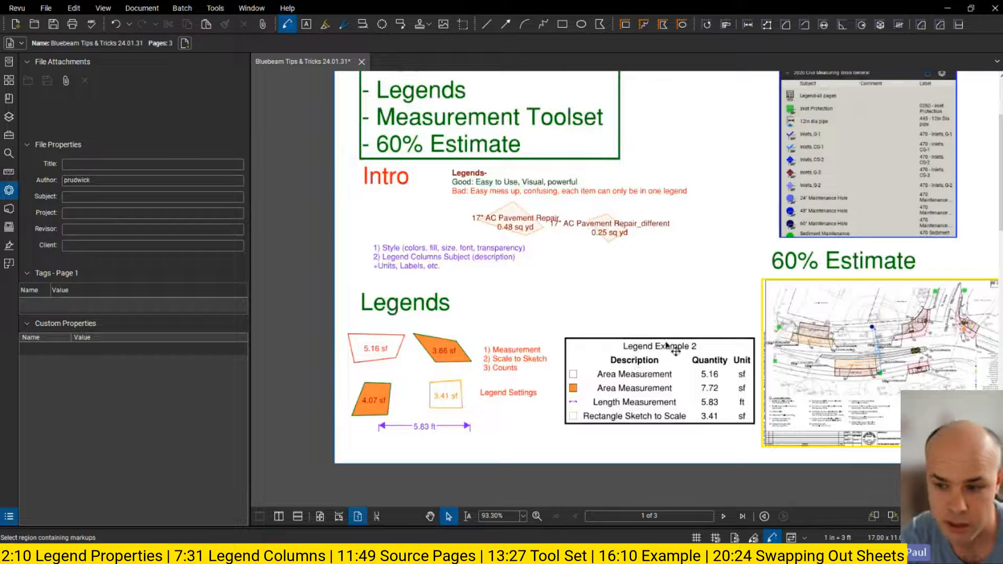
# Step: Delete the Legend Example 2 table from the page
pyautogui.scroll(-2, 667, 345)
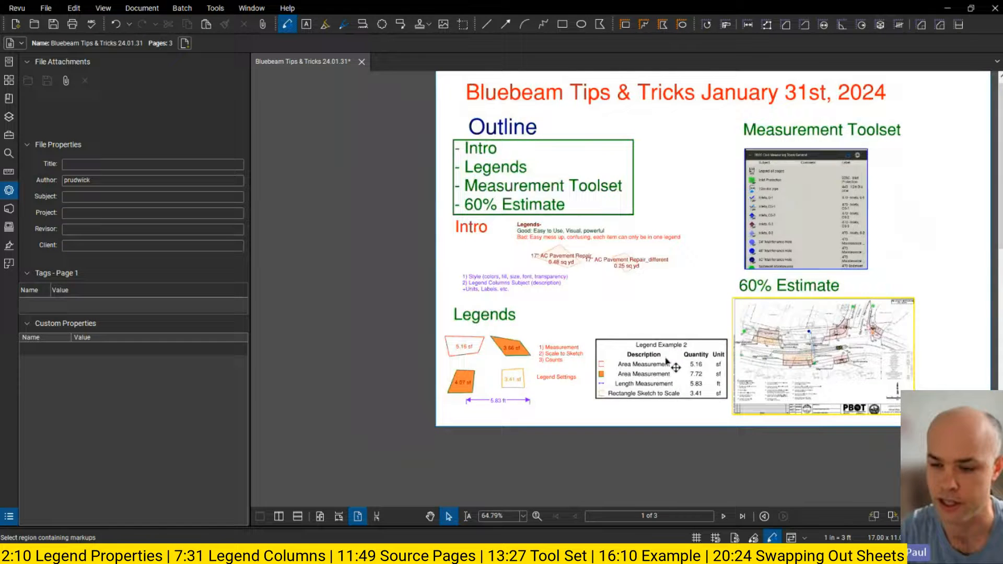
pyautogui.scroll(2, 666, 361)
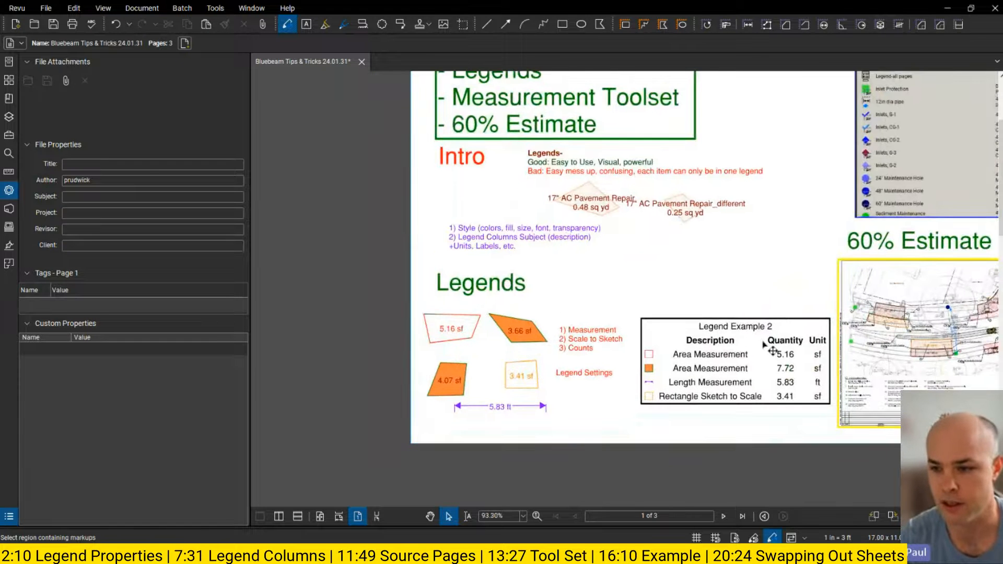
pyautogui.click(765, 342)
pyautogui.press('Delete')
# Step: Create a new legend from the upper two area measurements under the Legends heading and place it in the blank area beside them
pyautogui.click(583, 295)
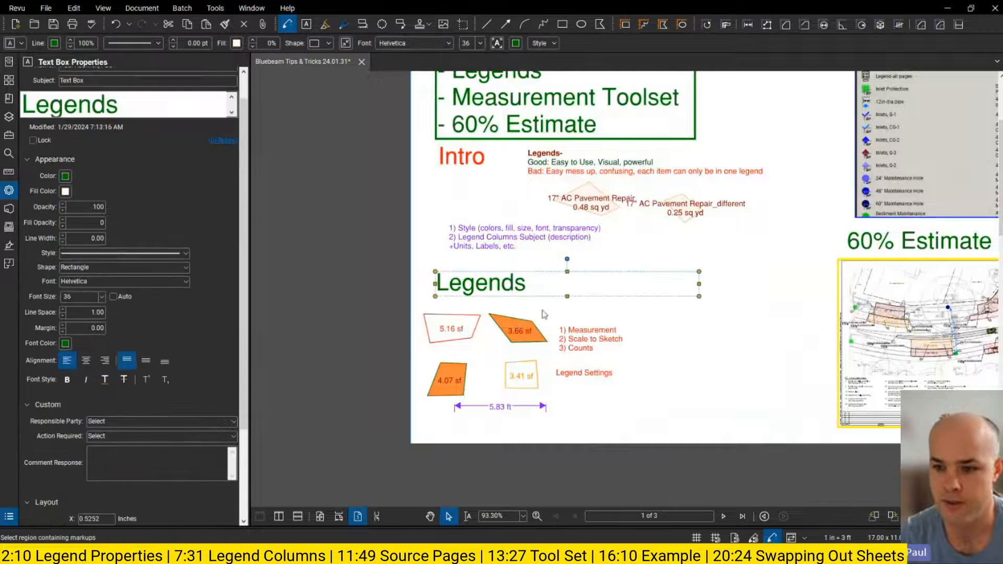
pyautogui.moveTo(548, 311); pyautogui.dragTo(445, 340)
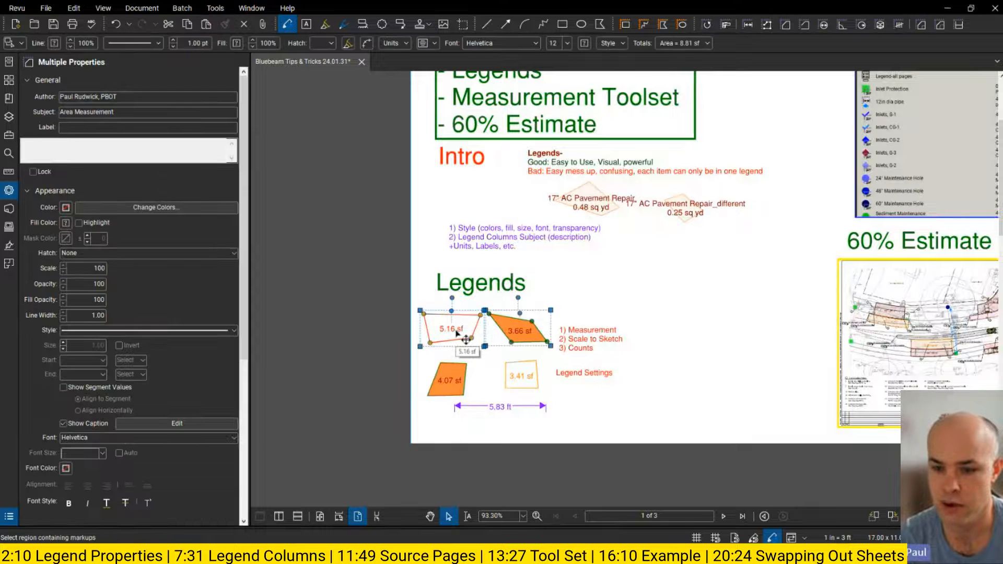
pyautogui.rightClick(456, 333)
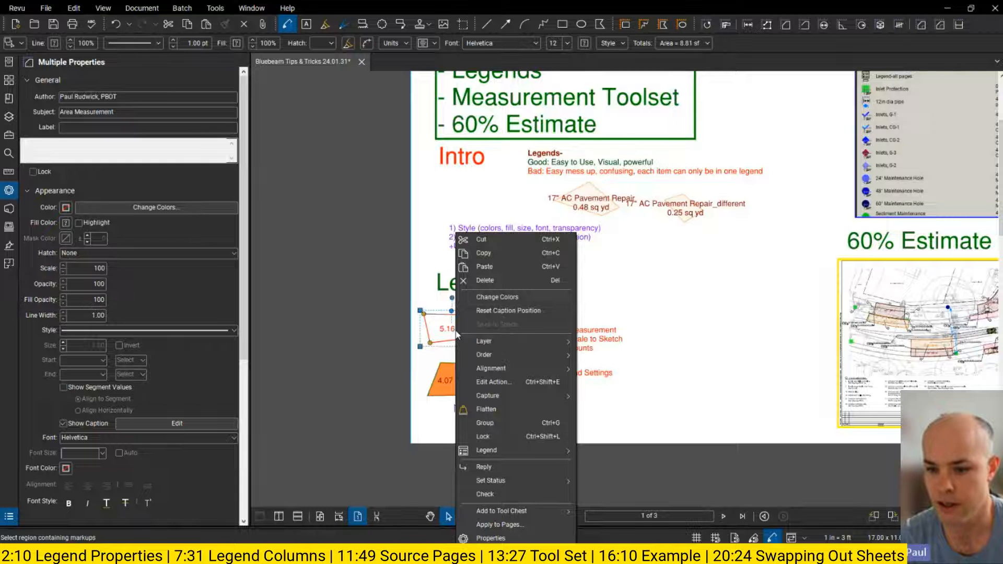
pyautogui.moveTo(530, 450)
pyautogui.click(601, 463)
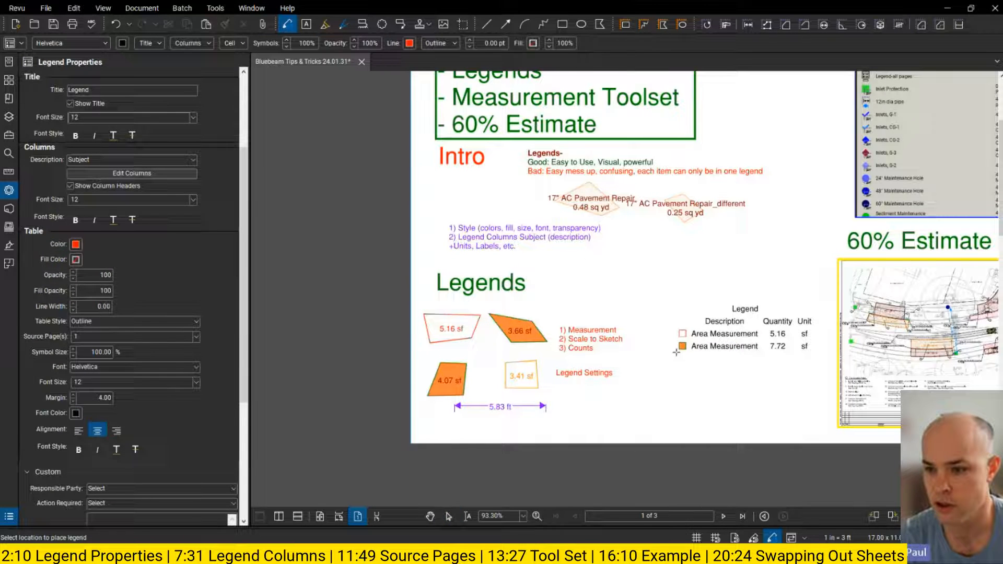
pyautogui.click(668, 353)
# Step: Circle the 3.41 sf rectangle measurement with temporary green screen ink and clear the drawing
pyautogui.hotkey('ctrl', '2')
pyautogui.moveTo(531, 354)
pyautogui.mouseDown()
pyautogui.moveTo(533, 372)
pyautogui.moveTo(517, 363)
pyautogui.mouseUp()
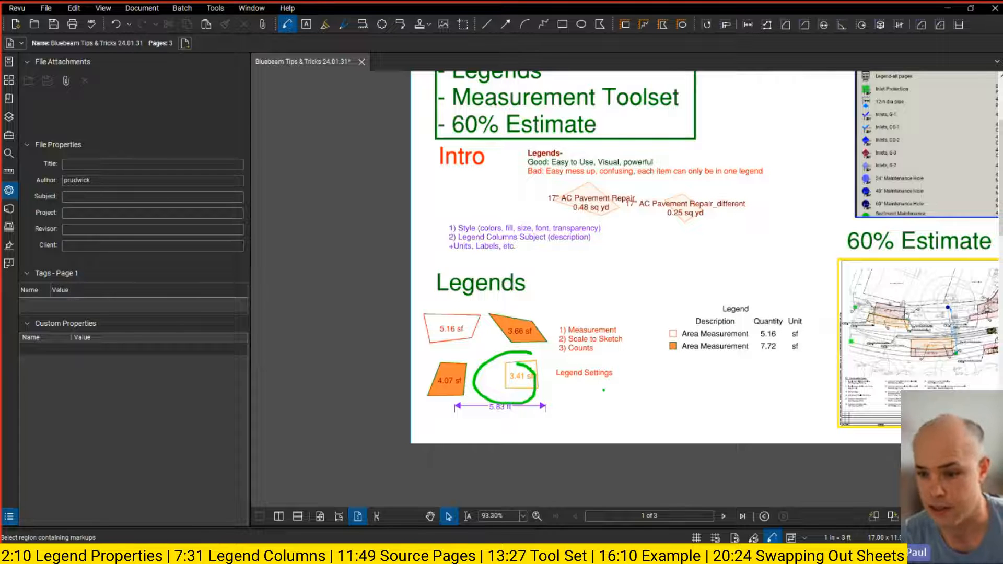
pyautogui.press('e')
pyautogui.moveTo(527, 399)
pyautogui.mouseDown()
pyautogui.moveTo(517, 421)
pyautogui.moveTo(448, 425)
pyautogui.mouseUp()
pyautogui.moveTo(632, 287); pyautogui.dragTo(600, 320)
pyautogui.moveTo(648, 254)
pyautogui.mouseDown()
pyautogui.moveTo(487, 208)
pyautogui.moveTo(739, 261)
pyautogui.mouseUp()
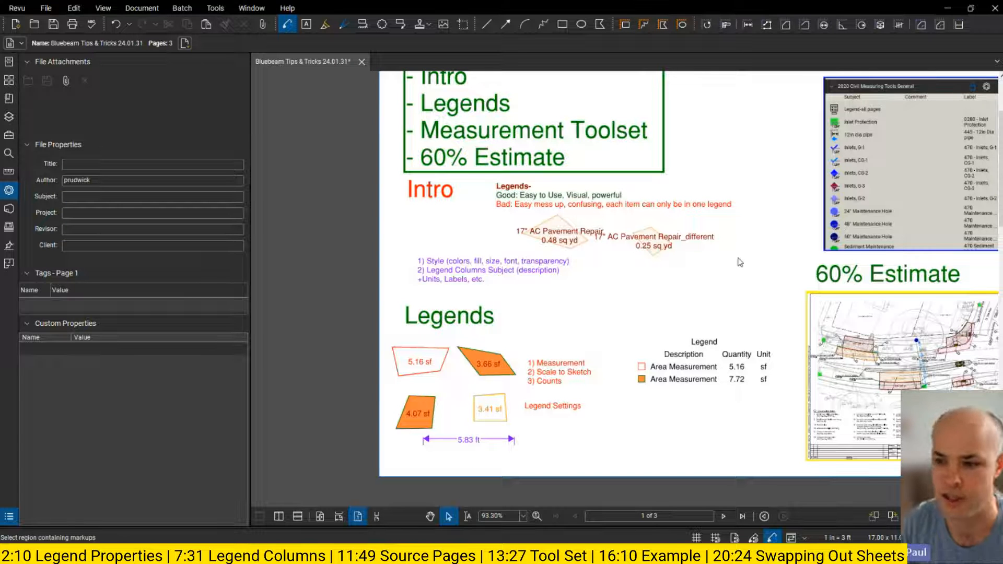
# Step: Delete the new area measurement legend beside the sample shapes
pyautogui.click(716, 345)
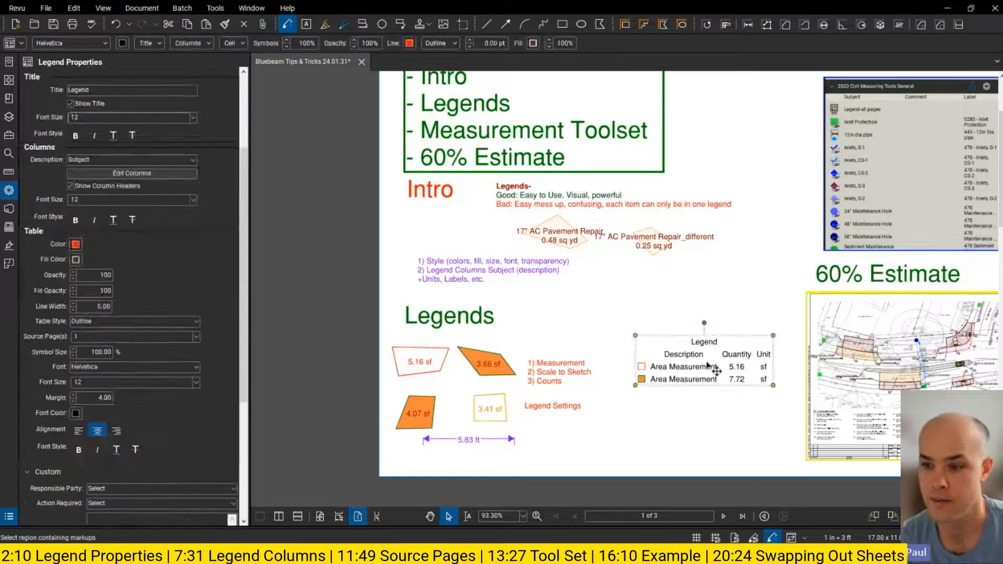
pyautogui.press('Delete')
pyautogui.click(657, 236)
pyautogui.rightClick(657, 236)
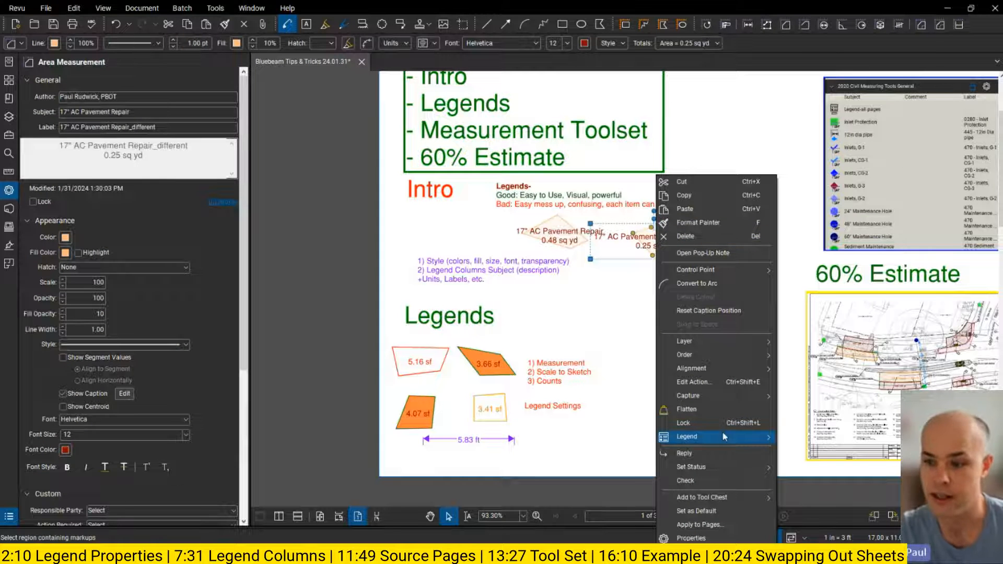
pyautogui.press('Escape')
pyautogui.press('Escape')
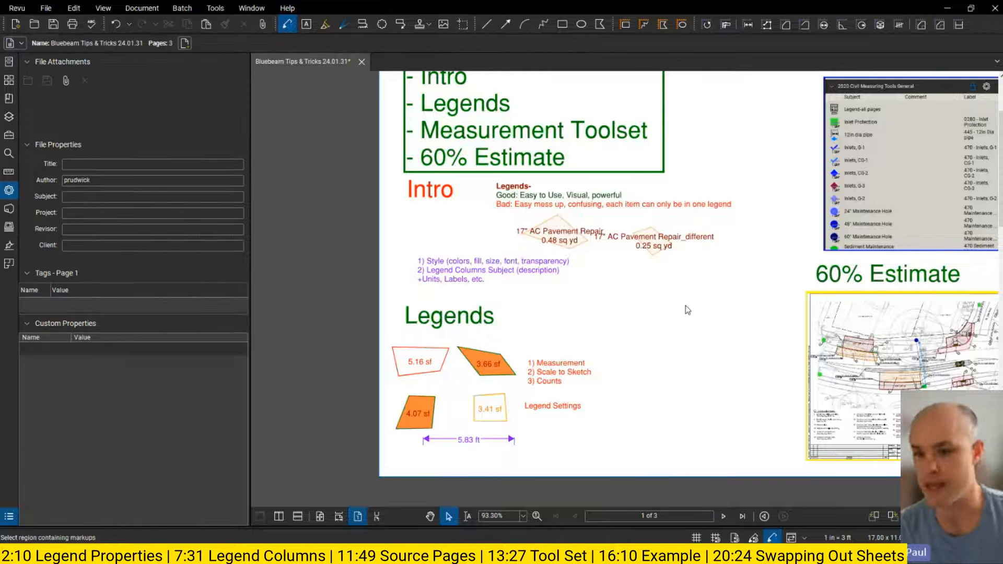
# Step: Show the Tool Chest, collapse the PBOT markups and Turning Templates sets, expand 2020 Civil Measuring Tools General, and widen the list
pyautogui.click(9, 171)
pyautogui.click(9, 191)
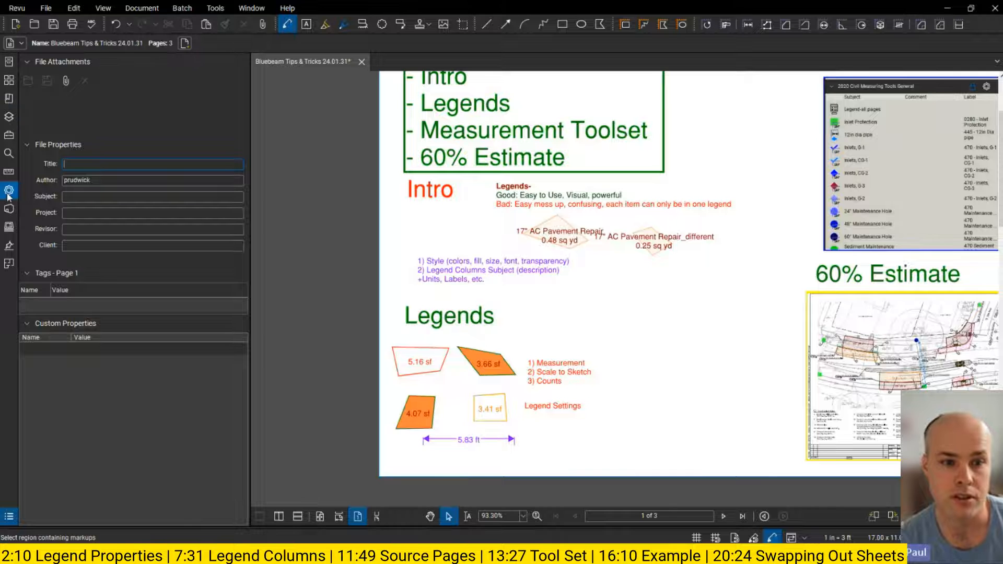
pyautogui.click(7, 138)
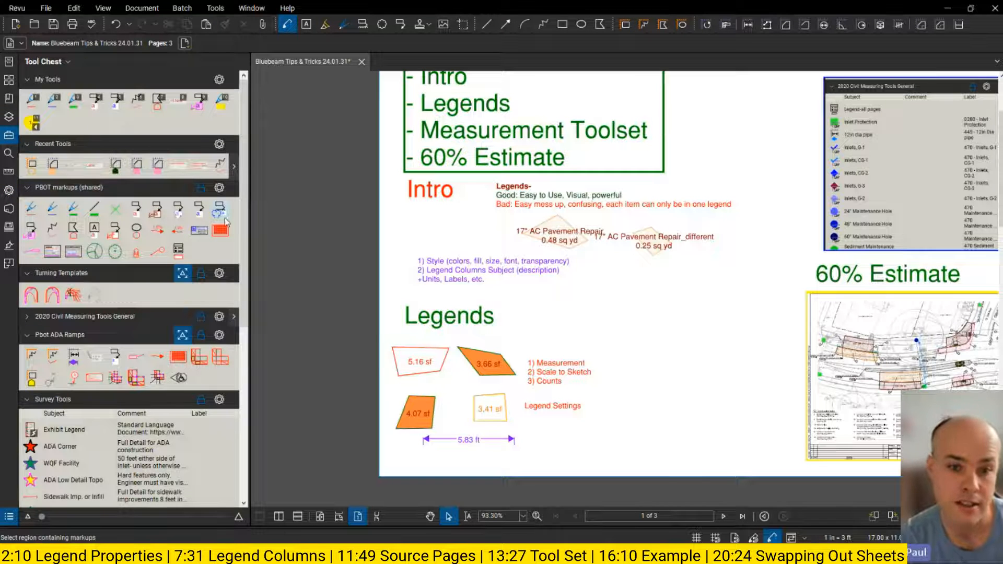
pyautogui.scroll(-3, 225, 218)
pyautogui.click(160, 192)
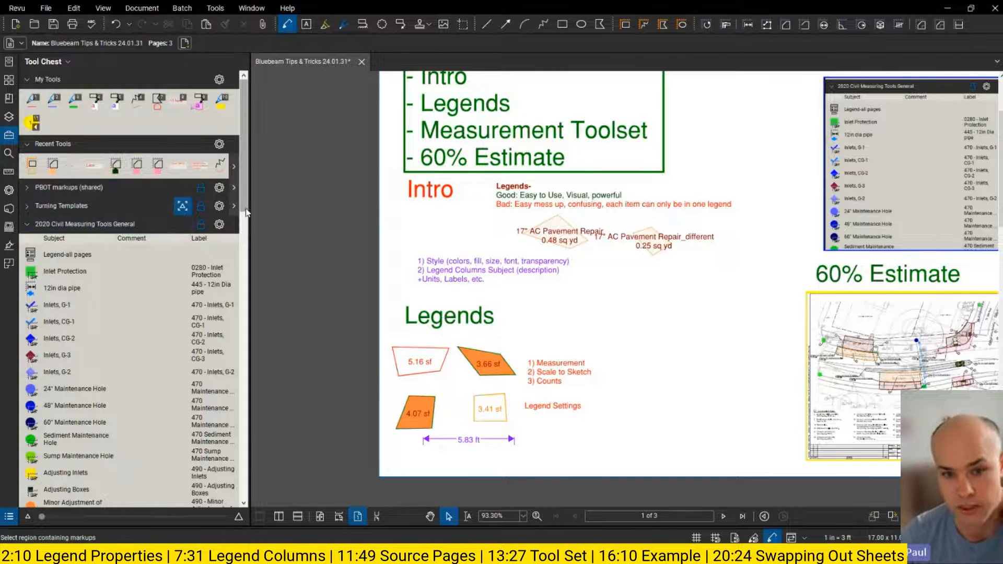
pyautogui.moveTo(249, 212); pyautogui.dragTo(289, 227)
pyautogui.scroll(-2, 288, 230)
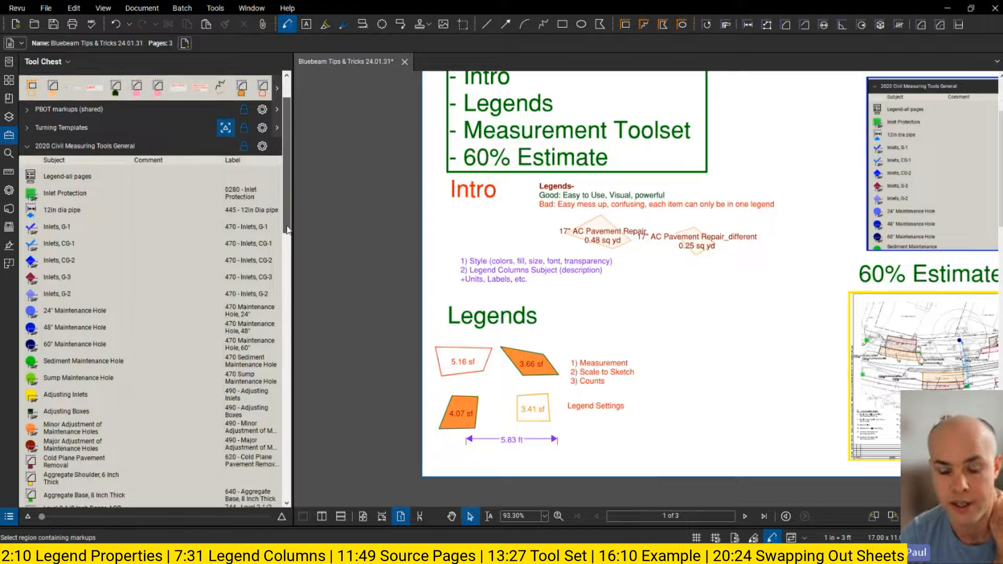
# Step: Create a legend from the 2020 Civil Measuring Tools General tool set and place it in the blank area beside the sample measurements
pyautogui.scroll(-1, 287, 229)
pyautogui.scroll(2, 282, 232)
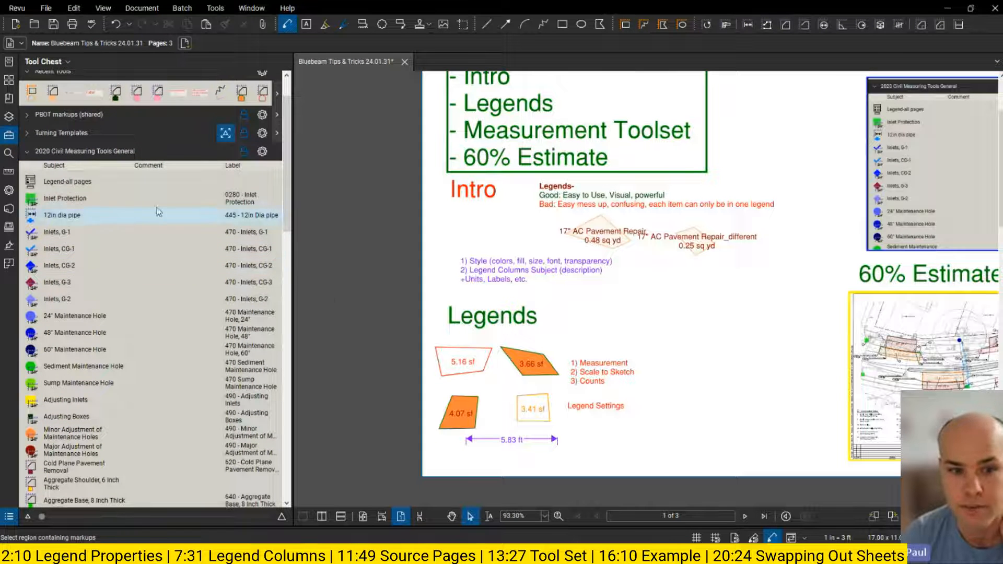
pyautogui.scroll(-8, 104, 235)
pyautogui.scroll(10, 99, 313)
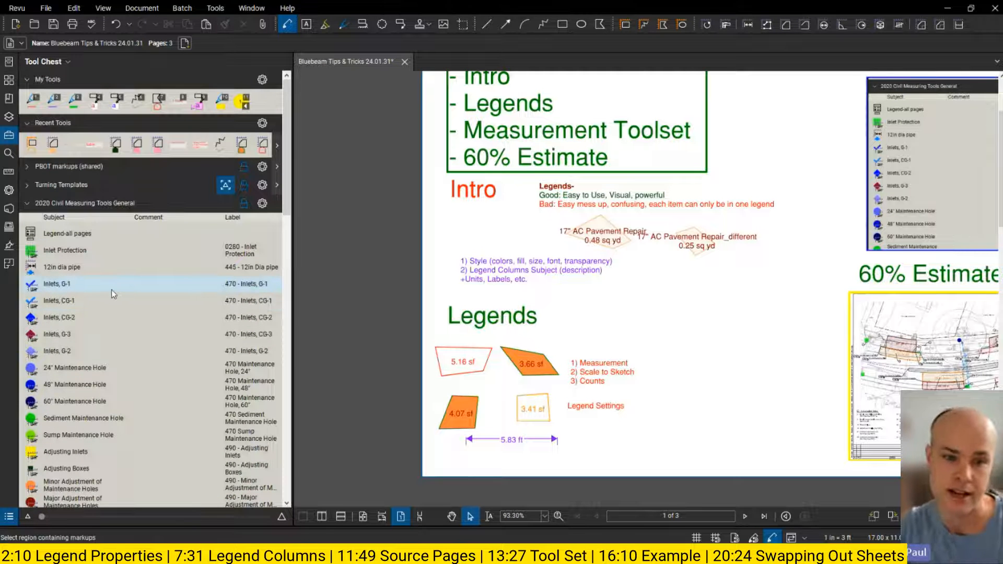
pyautogui.click(262, 204)
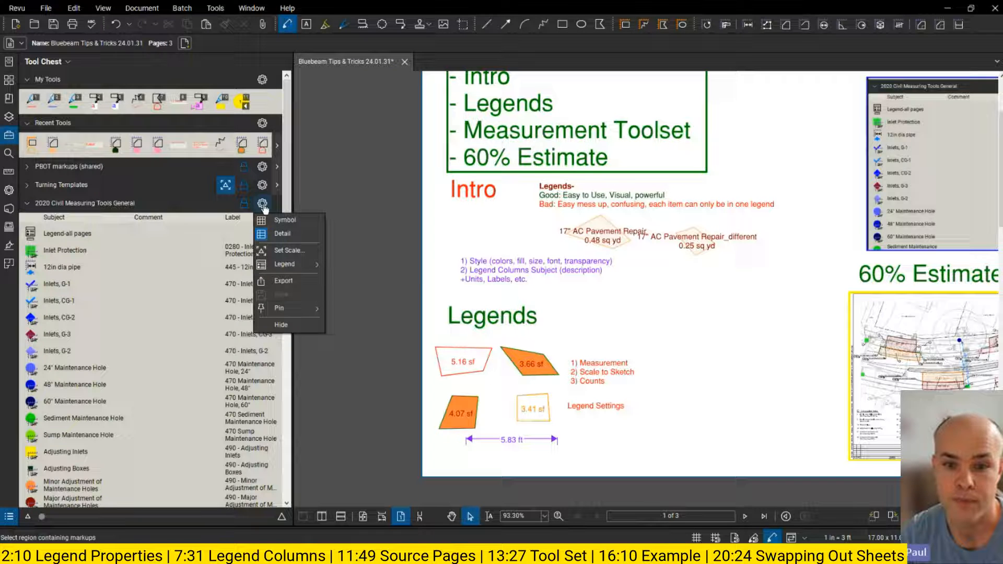
pyautogui.moveTo(300, 271)
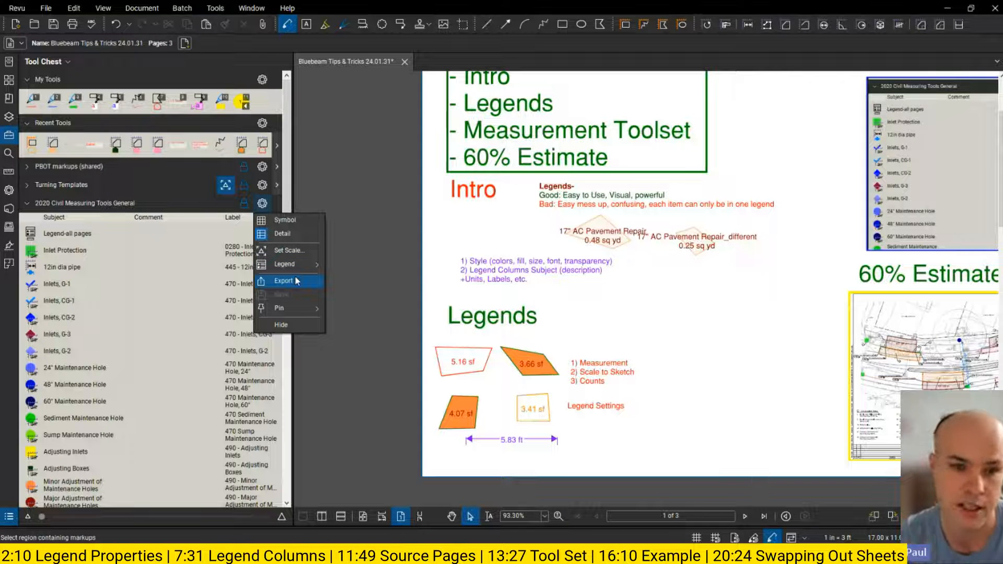
pyautogui.click(366, 277)
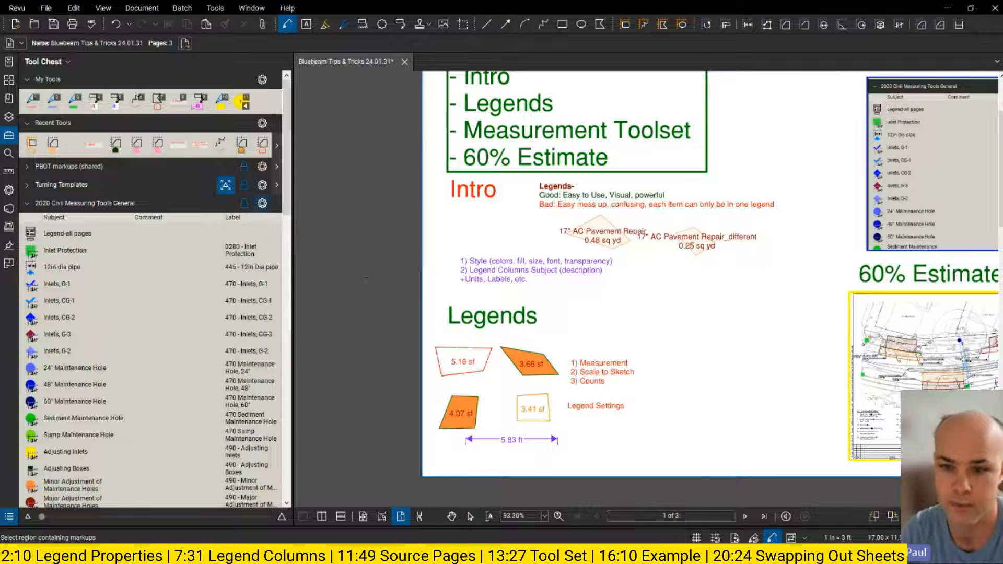
pyautogui.click(679, 338)
pyautogui.click(732, 293)
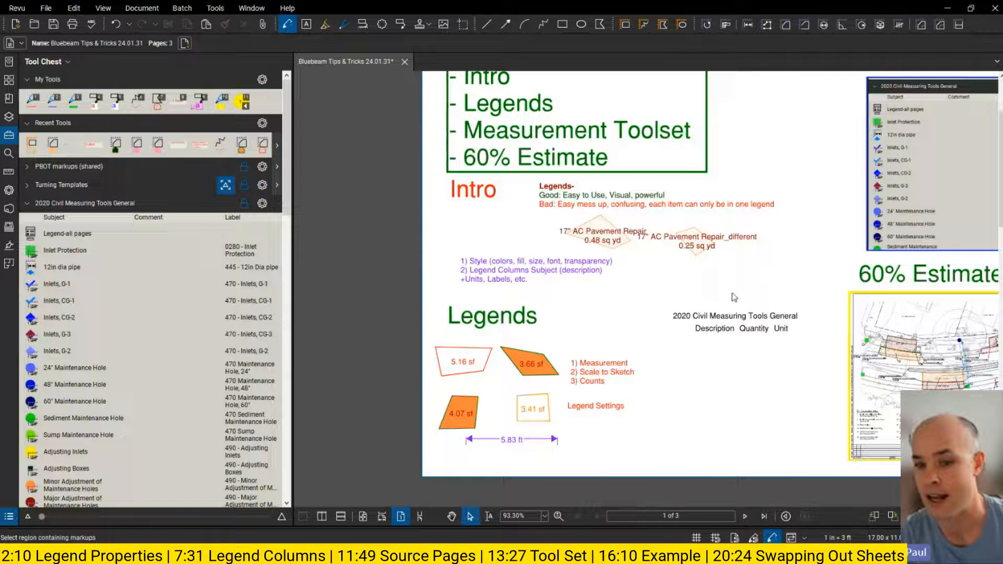
# Step: Place one Inlets, G-3, one 48" Maintenance Hole and one Sediment Maintenance Hole count below the tool set legend
pyautogui.click(61, 335)
pyautogui.click(703, 398)
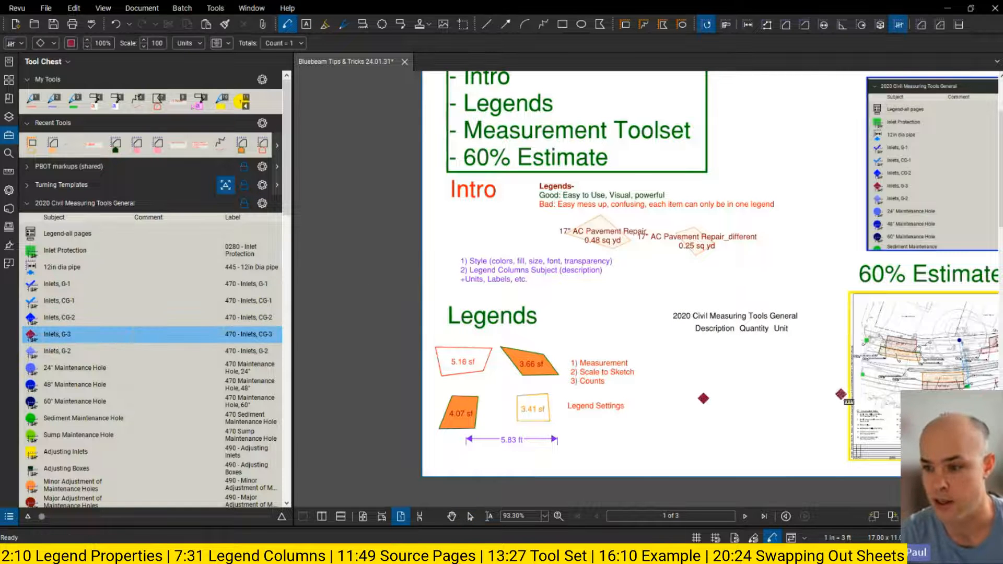
pyautogui.click(108, 385)
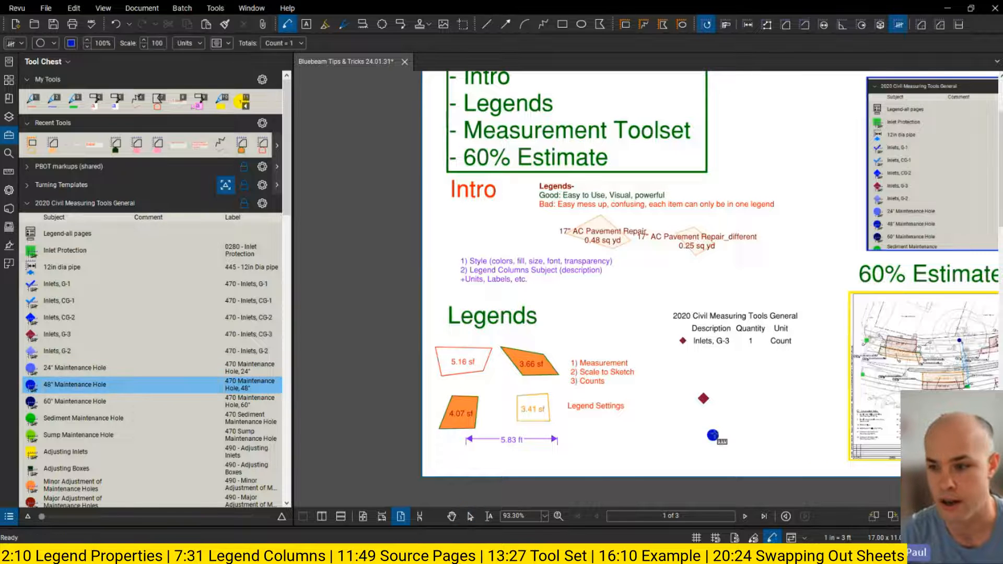
pyautogui.click(763, 407)
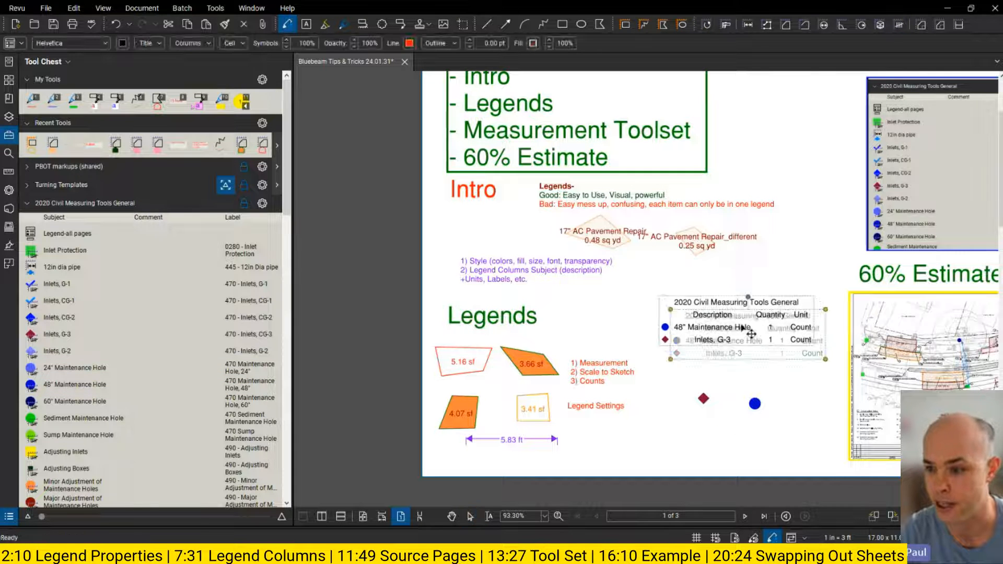
pyautogui.click(83, 418)
pyautogui.click(804, 391)
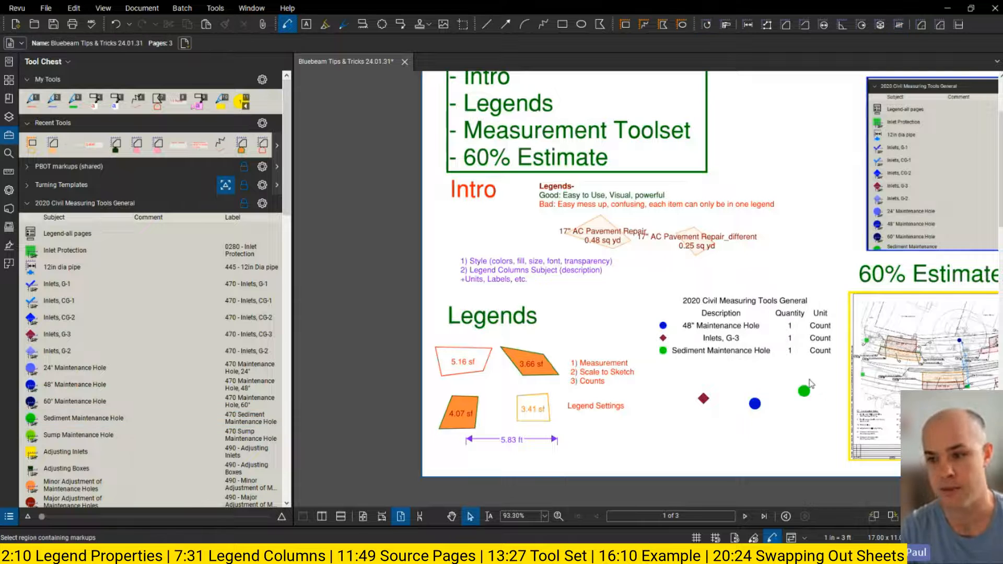
# Step: Try duplicating the 17" AC Pavement Repair_different area beside the original, and undo the copy
pyautogui.moveTo(800, 362); pyautogui.dragTo(777, 335)
pyautogui.scroll(-1, 777, 332)
pyautogui.scroll(2, 777, 327)
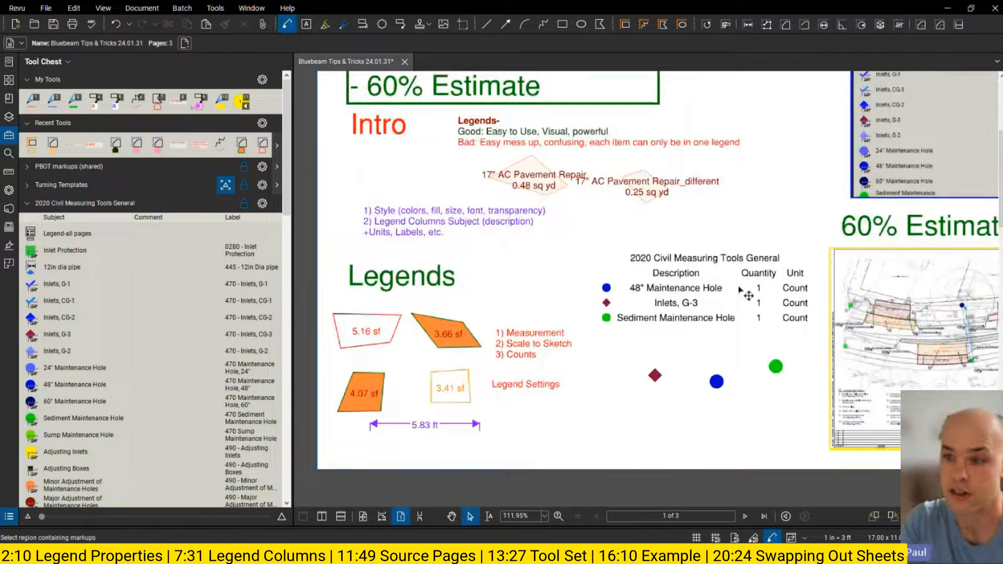
pyautogui.click(660, 190)
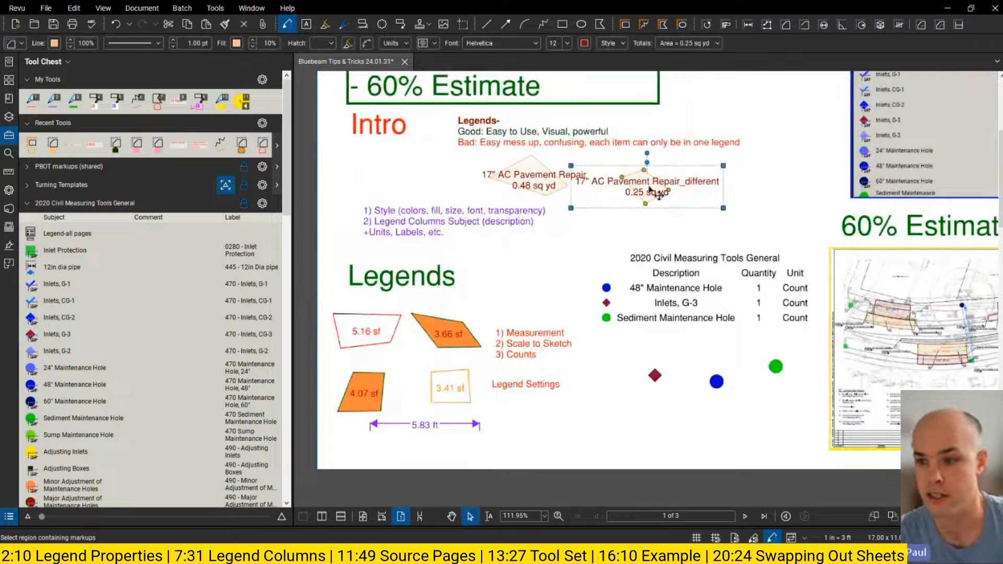
pyautogui.moveTo(660, 190); pyautogui.dragTo(697, 190)
pyautogui.click(765, 163)
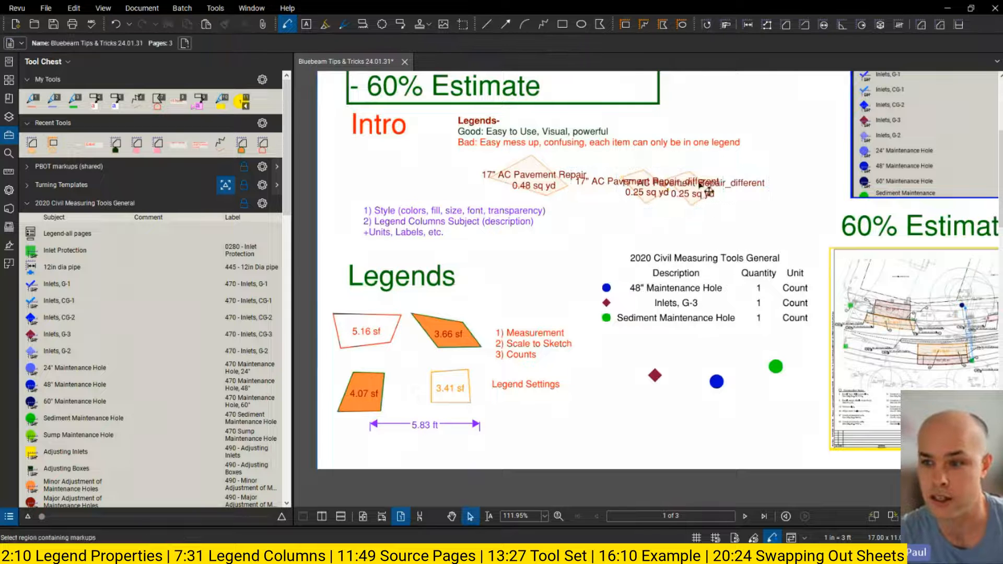
pyautogui.click(707, 183)
pyautogui.hotkey('ctrl', 'z')
# Step: Delete the 17" AC Pavement Repair_different area measurement
pyautogui.click(659, 187)
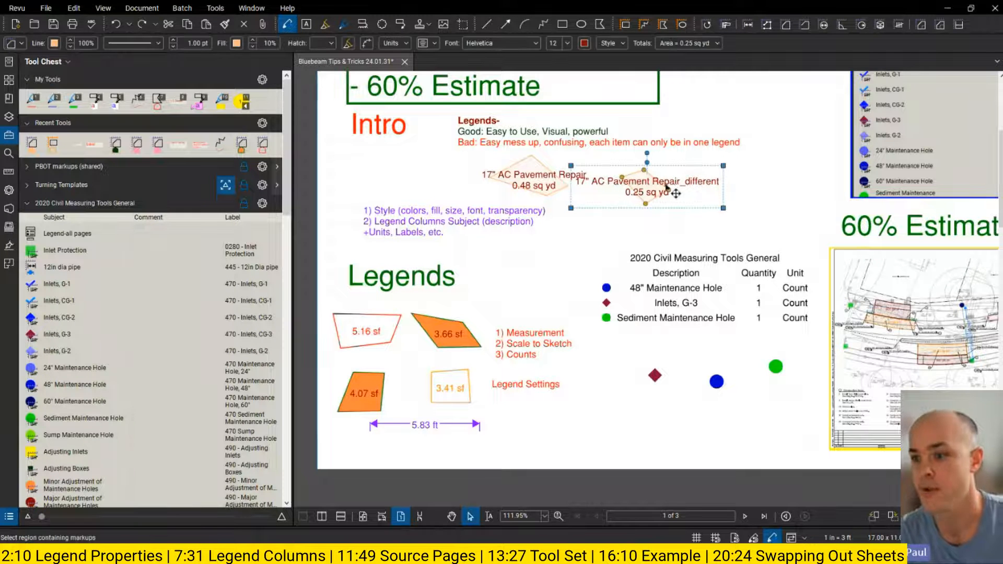
pyautogui.press('Delete')
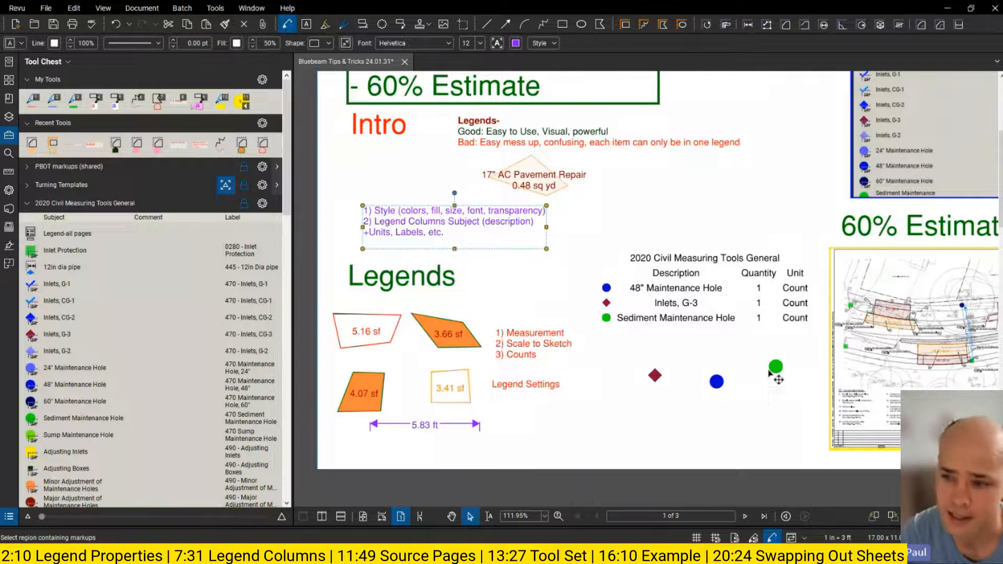
# Step: Examine the subjects and labels of all tools in the 2020 Civil Measuring Tools General set
pyautogui.scroll(-5, 193, 311)
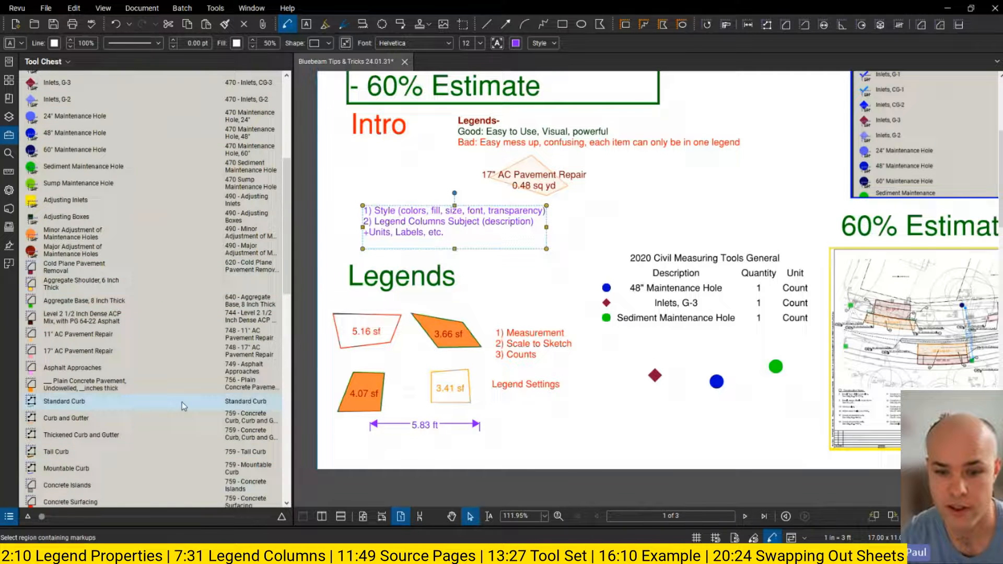
pyautogui.scroll(-5, 181, 406)
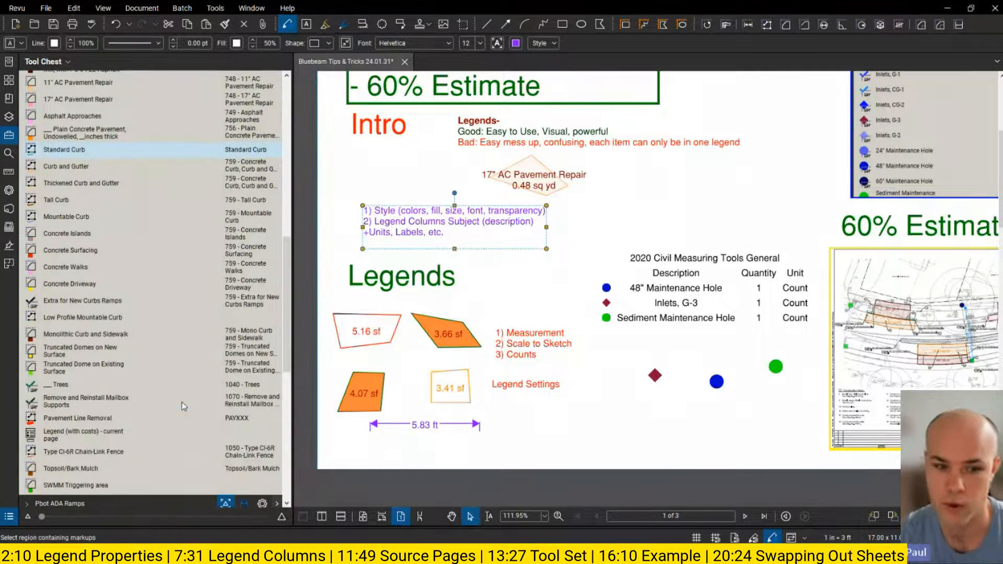
pyautogui.scroll(7, 182, 404)
pyautogui.moveTo(293, 266); pyautogui.dragTo(302, 266)
pyautogui.scroll(-7, 241, 310)
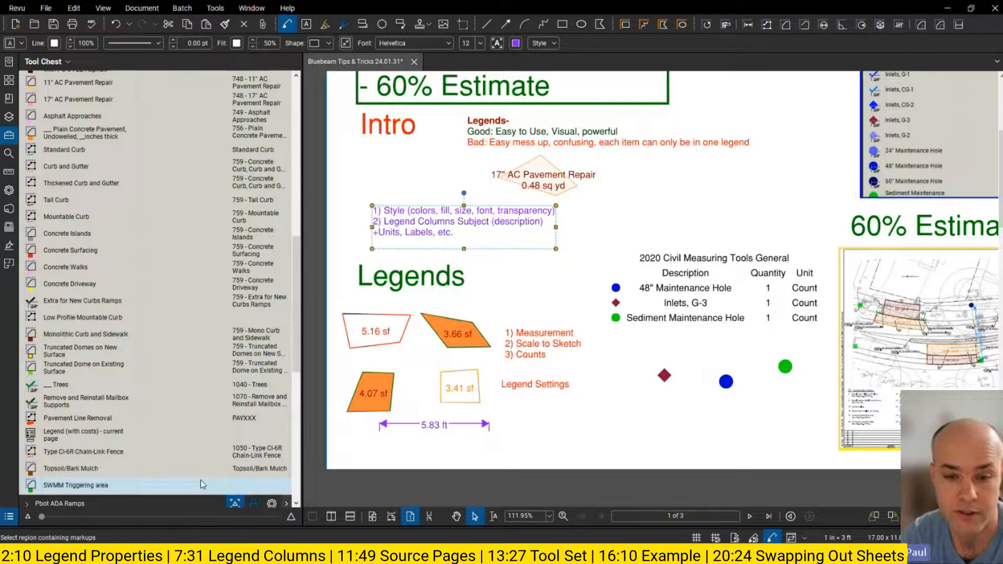
pyautogui.scroll(7, 198, 486)
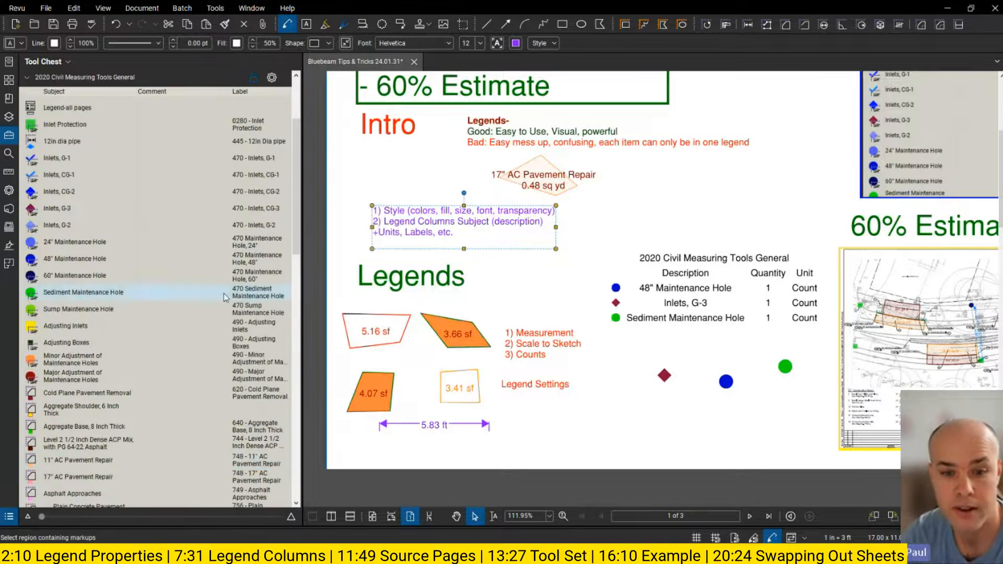
pyautogui.scroll(-8, 209, 460)
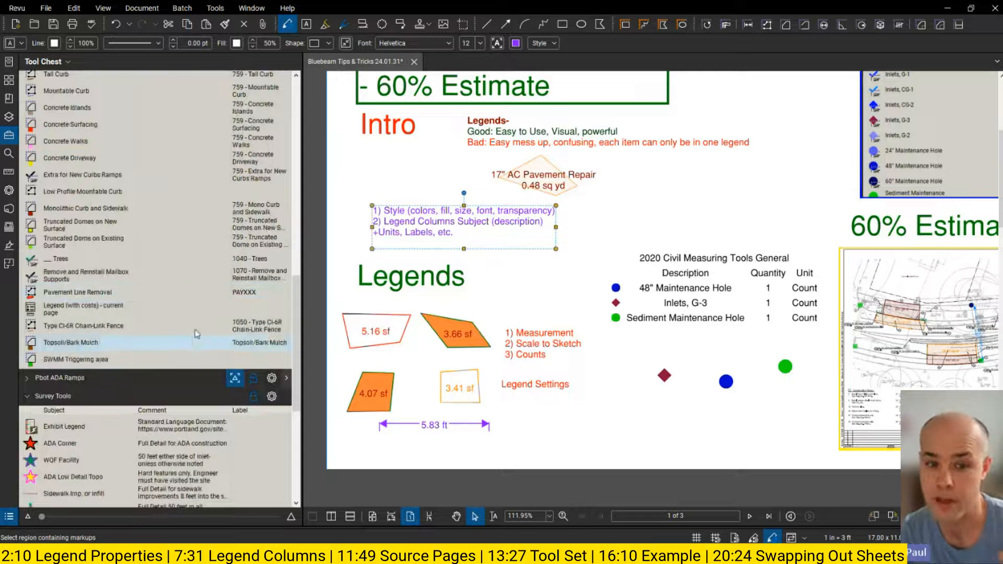
# Step: Unlock the 2020 Civil Measuring Tools General set for editing and draw a length measurement about 3.51 ft long beside the purple style notes
pyautogui.scroll(7, 194, 291)
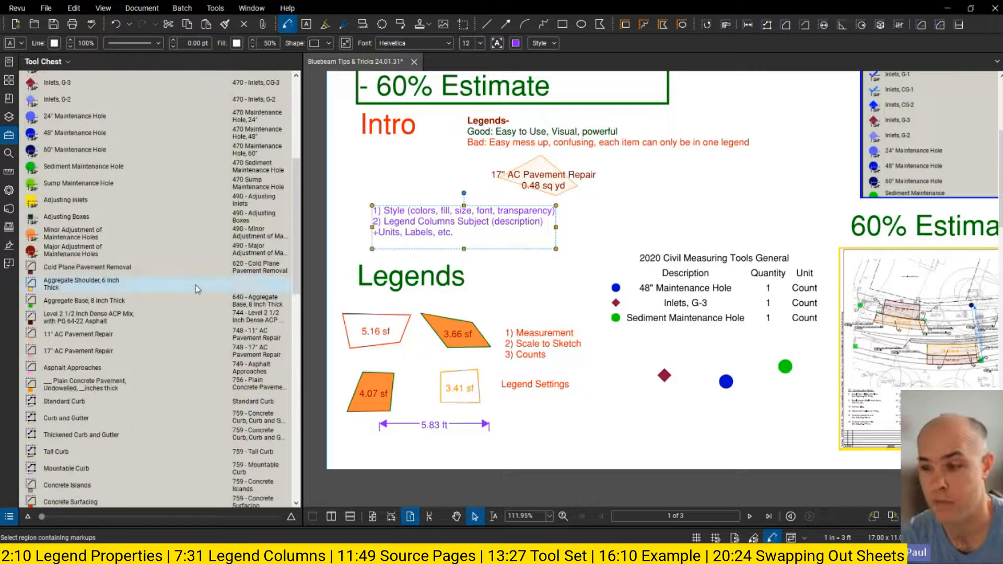
pyautogui.scroll(3, 263, 331)
pyautogui.scroll(3, 261, 314)
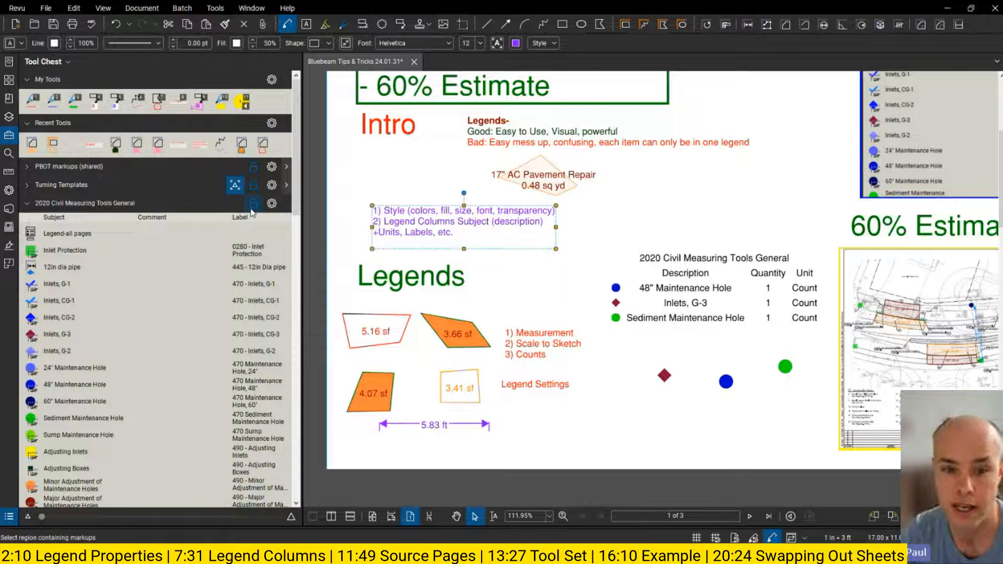
pyautogui.scroll(-15, 242, 277)
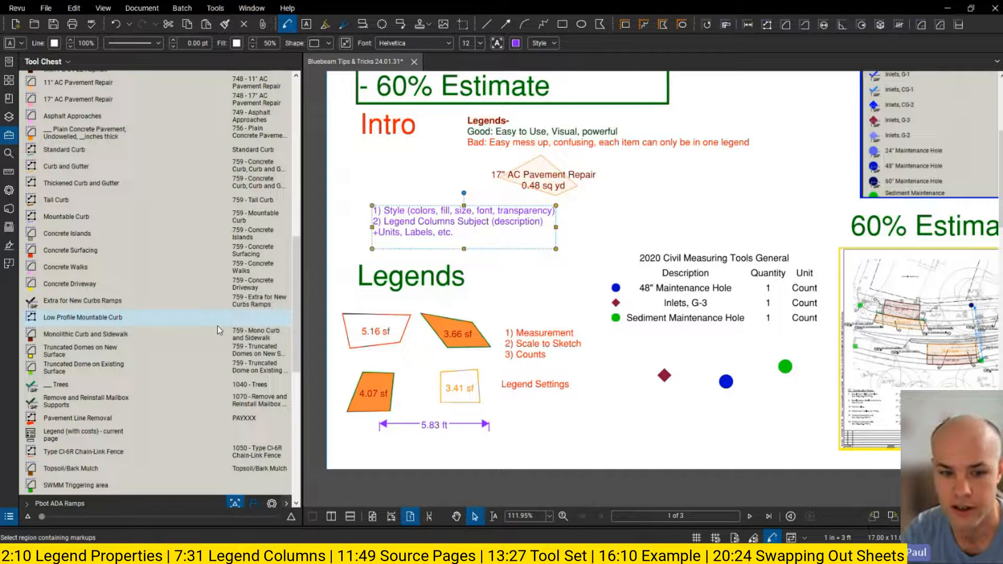
pyautogui.scroll(8, 217, 325)
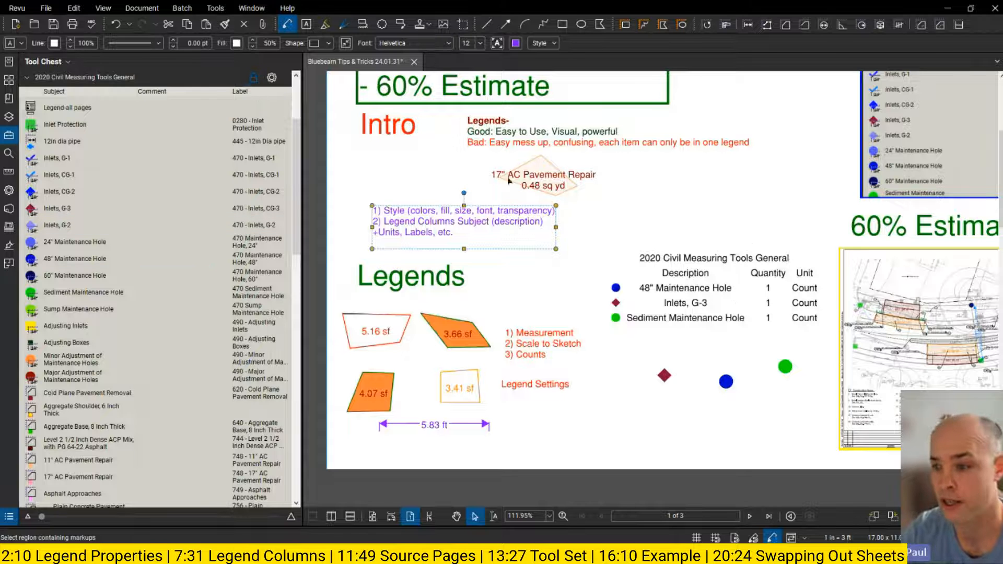
pyautogui.click(737, 232)
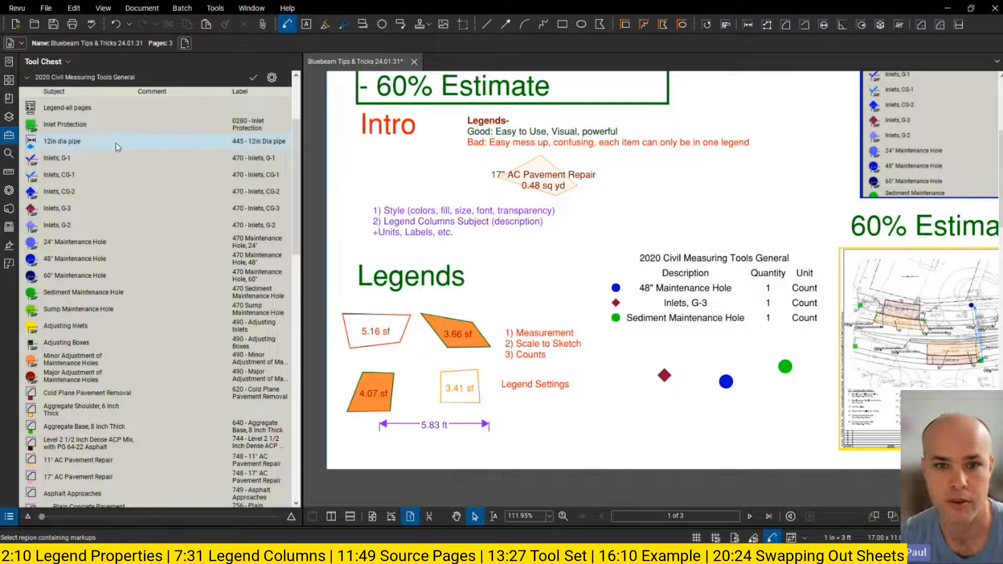
pyautogui.scroll(-12, 211, 139)
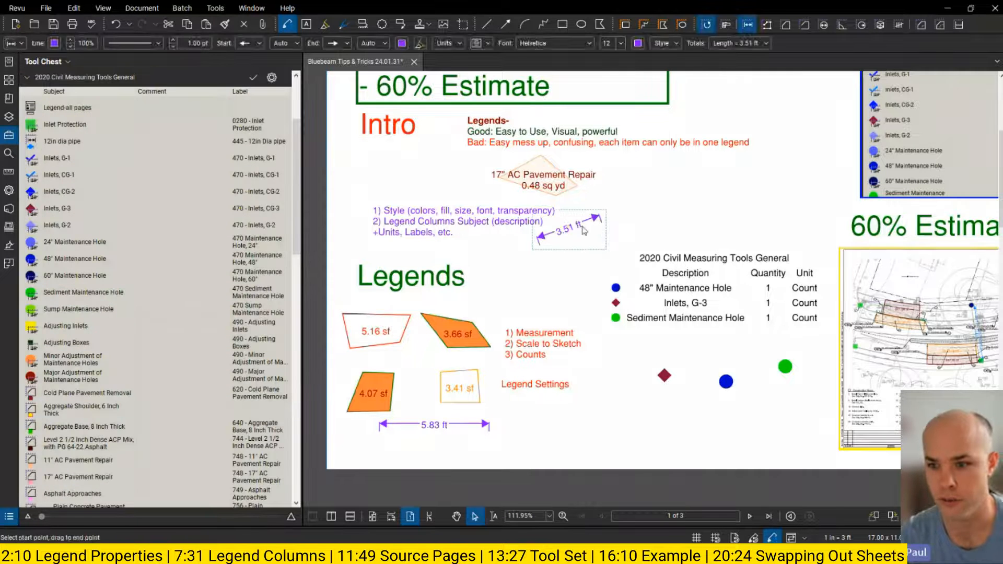
# Step: Add the new length measurement beside the style notes to the 2020 Civil Measuring Tools General set
pyautogui.click(573, 220)
pyautogui.rightClick(573, 219)
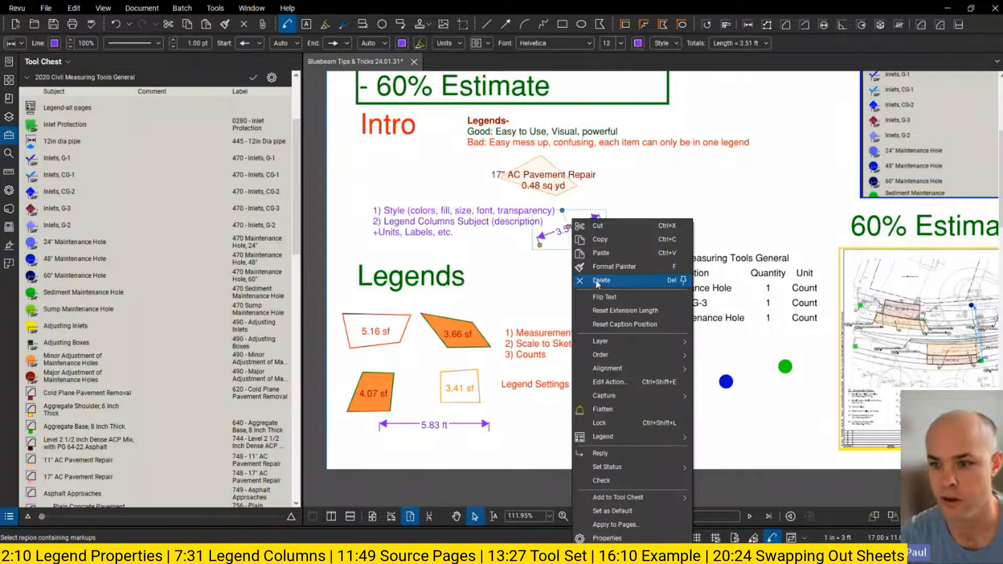
pyautogui.moveTo(618, 497)
pyautogui.click(747, 504)
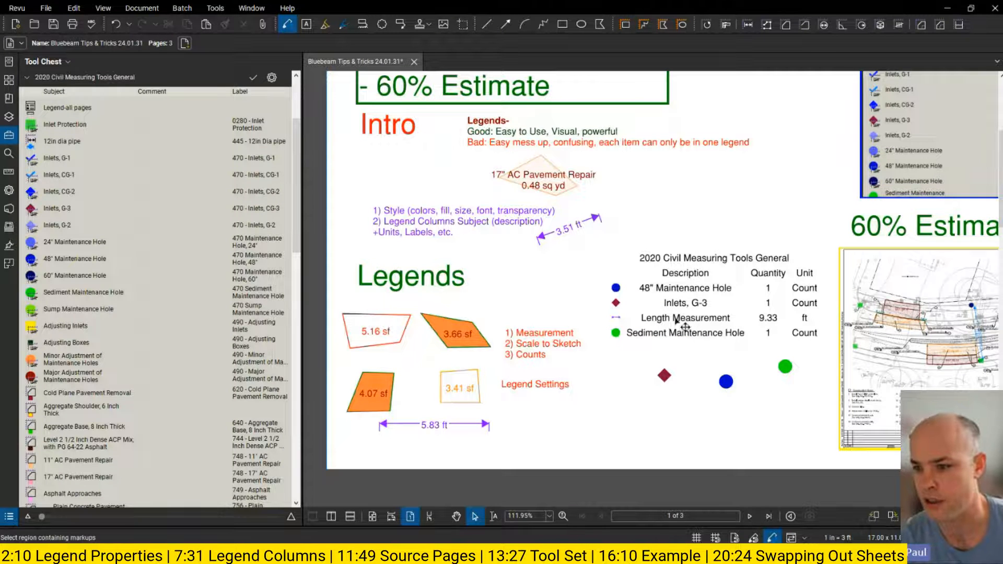
# Step: Delete the sample length measurement beside the purple style notes
pyautogui.scroll(-10, 94, 293)
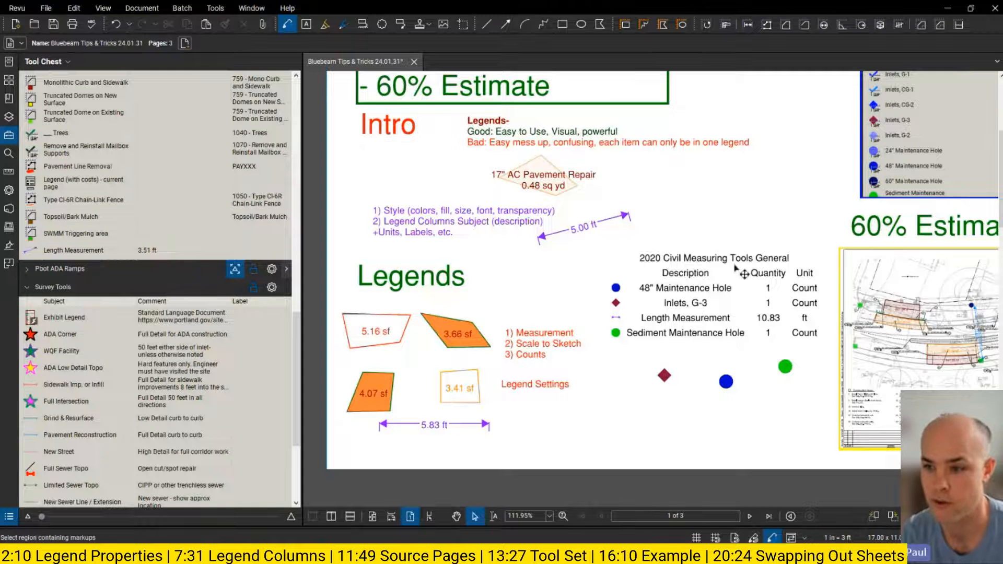
pyautogui.moveTo(704, 238); pyautogui.dragTo(647, 273)
pyautogui.click(655, 345)
pyautogui.click(597, 253)
pyautogui.click(546, 259)
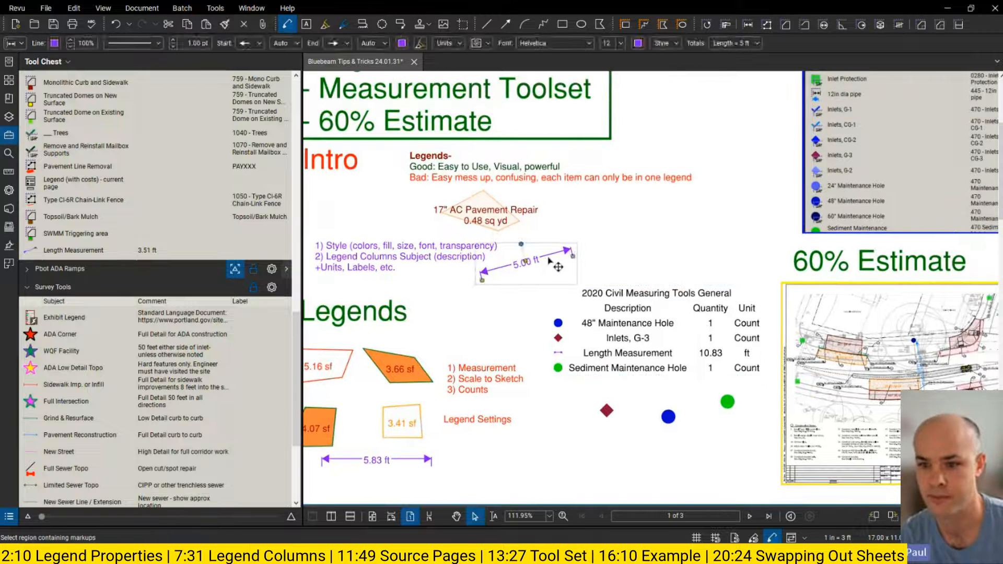
pyautogui.press('Delete')
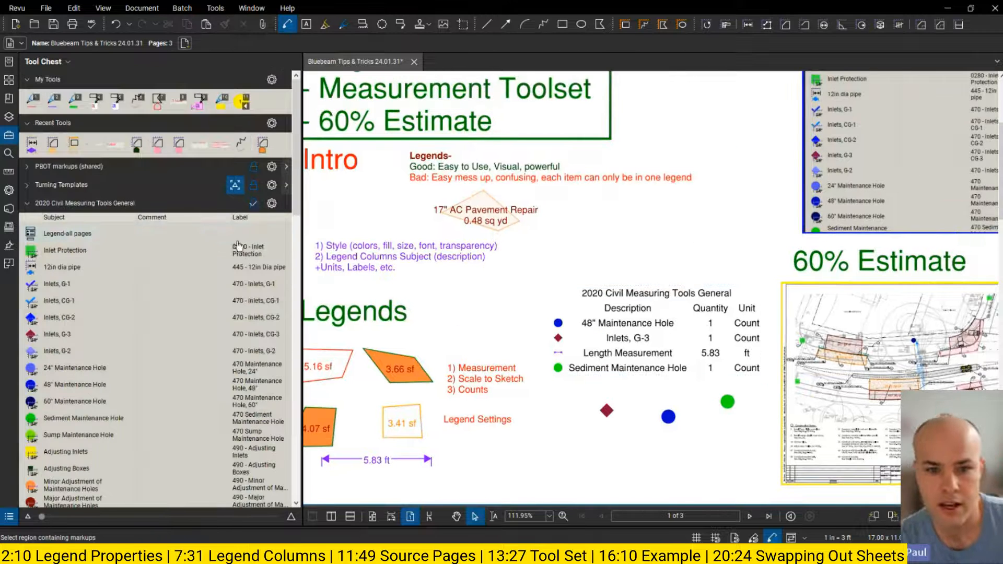
# Step: Replace the page's existing legend with the Legend-all pages tool from the 2020 Civil Measuring Tools General set
pyautogui.scroll(-2, 235, 243)
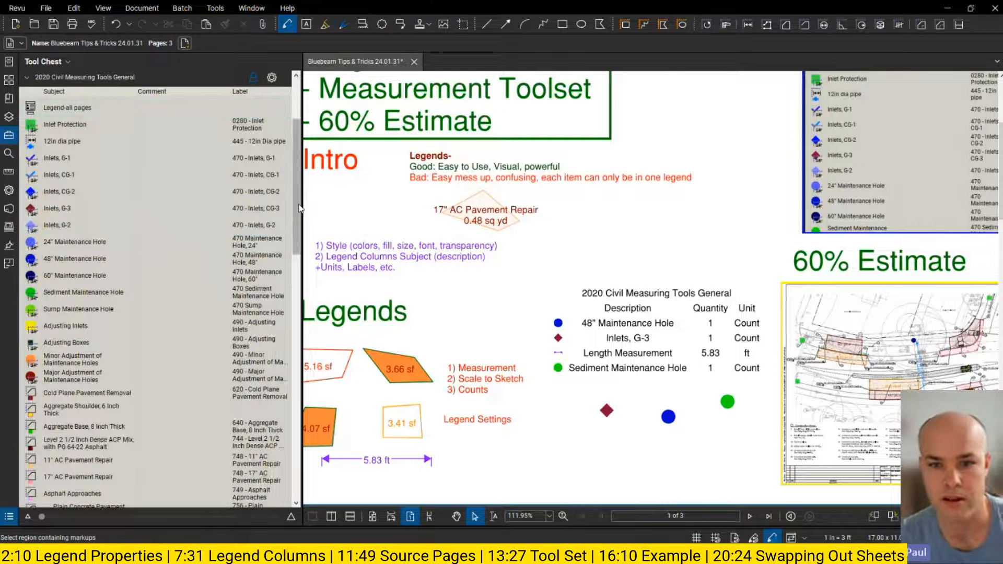
pyautogui.scroll(2, 297, 189)
pyautogui.scroll(1, 296, 189)
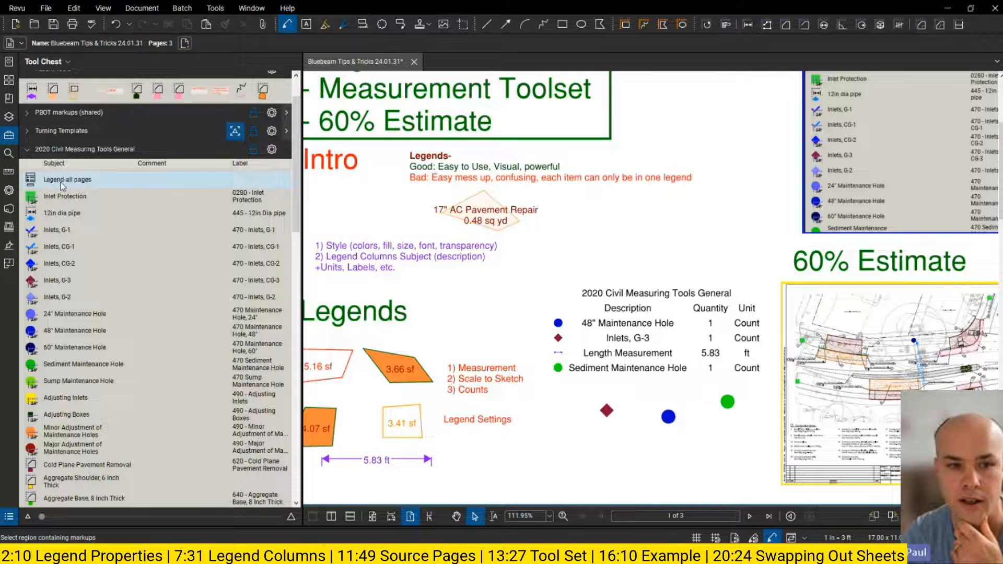
pyautogui.click(70, 182)
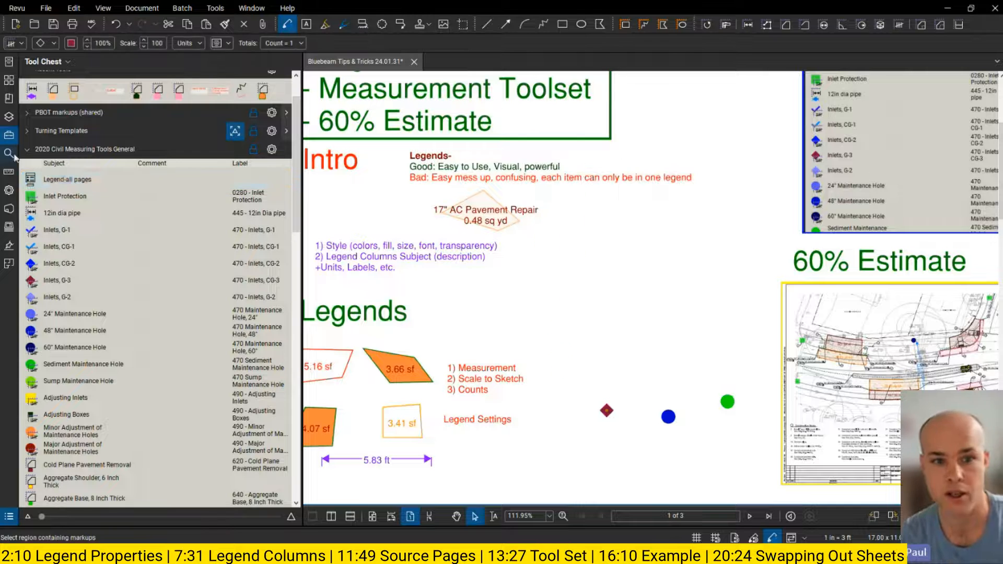
pyautogui.click(69, 180)
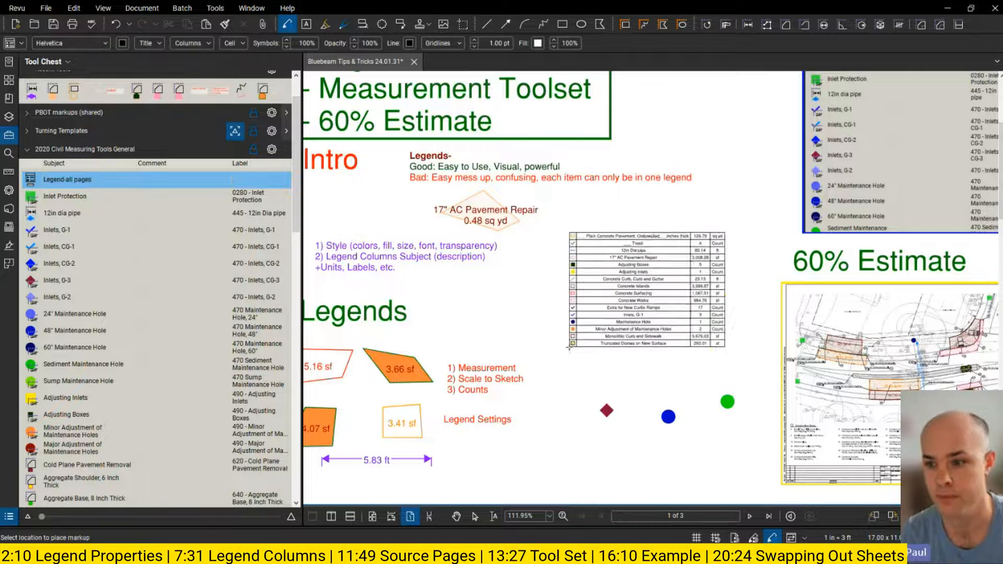
pyautogui.click(569, 348)
pyautogui.press('Escape')
pyautogui.scroll(3, 605, 252)
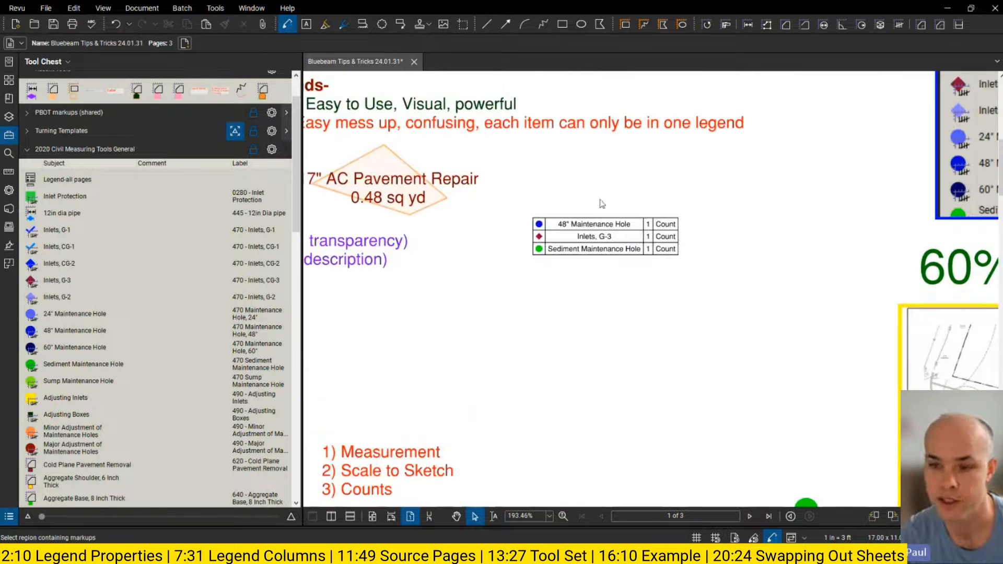
# Step: Replace the all-pages legend with the Legend (with costs) - current page tool from the same tool set
pyautogui.scroll(-15, 174, 284)
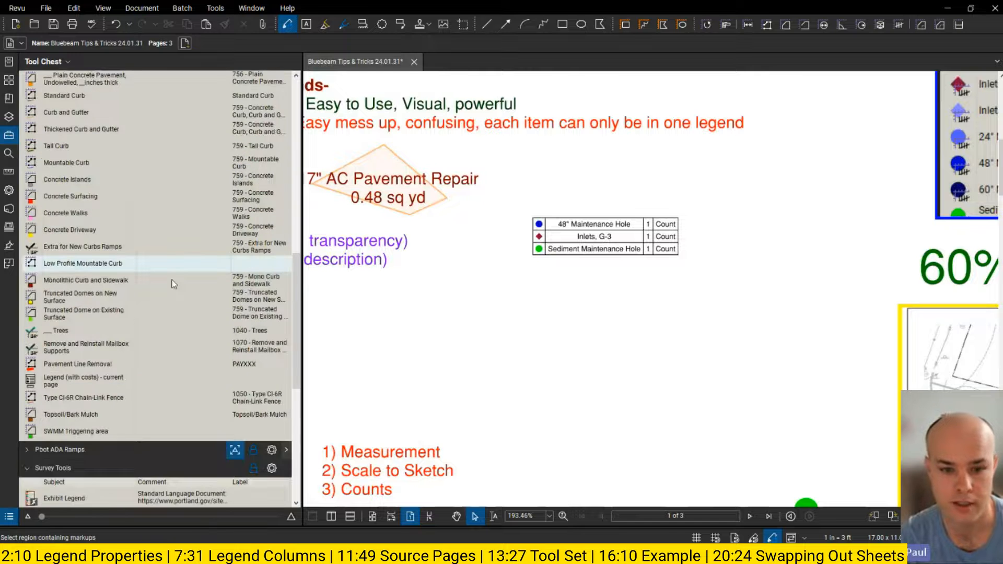
pyautogui.click(77, 380)
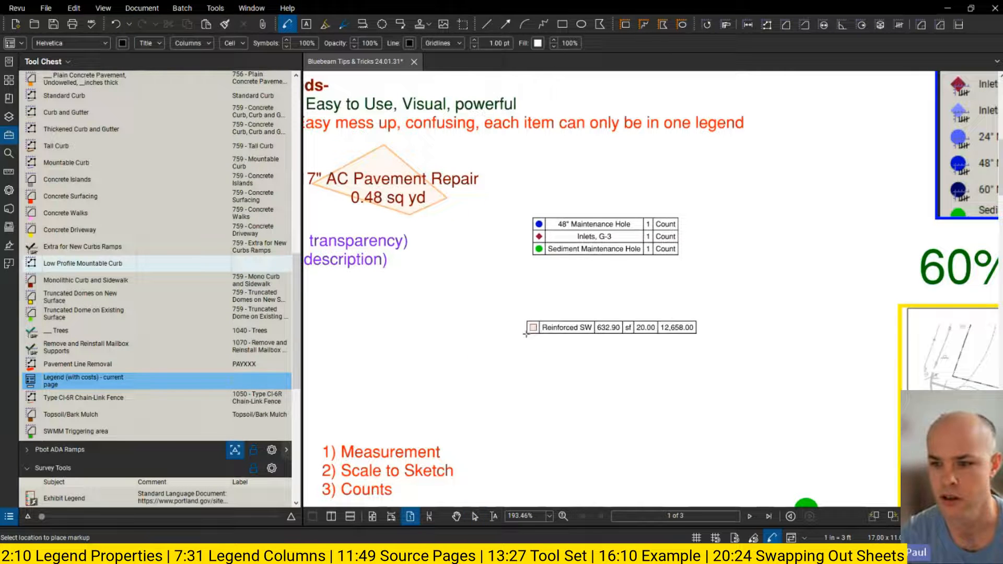
pyautogui.click(559, 230)
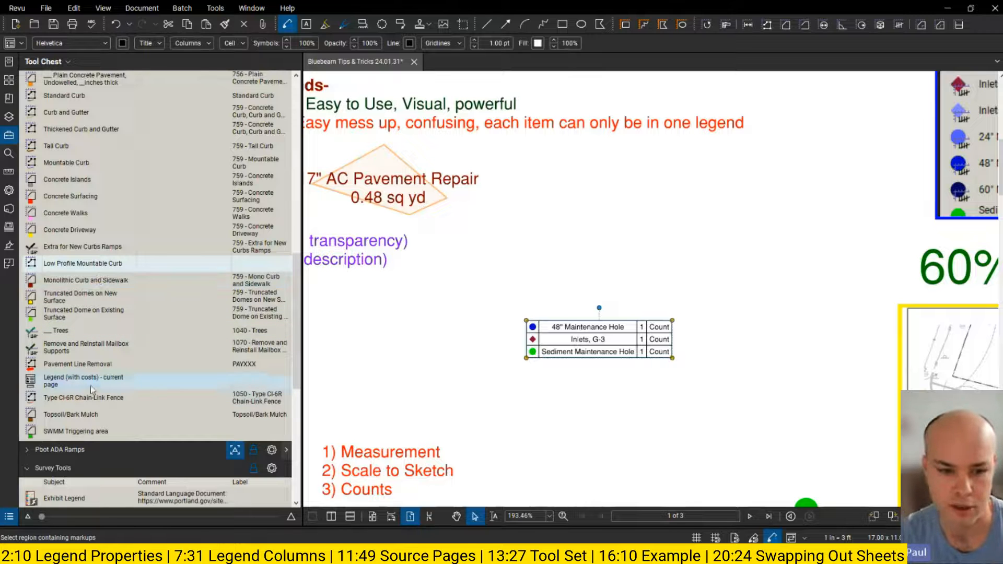
pyautogui.press('Delete')
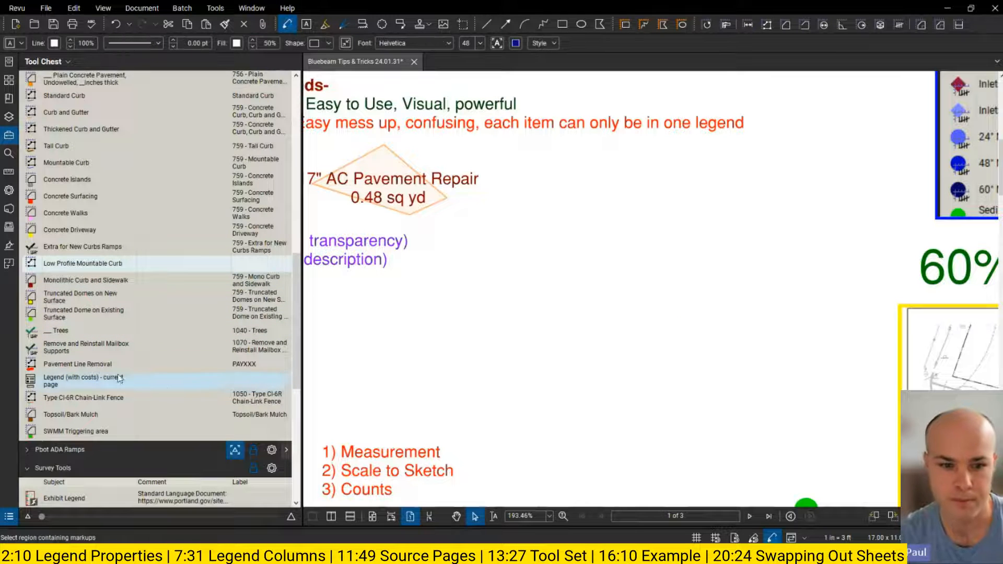
pyautogui.click(72, 379)
pyautogui.click(553, 305)
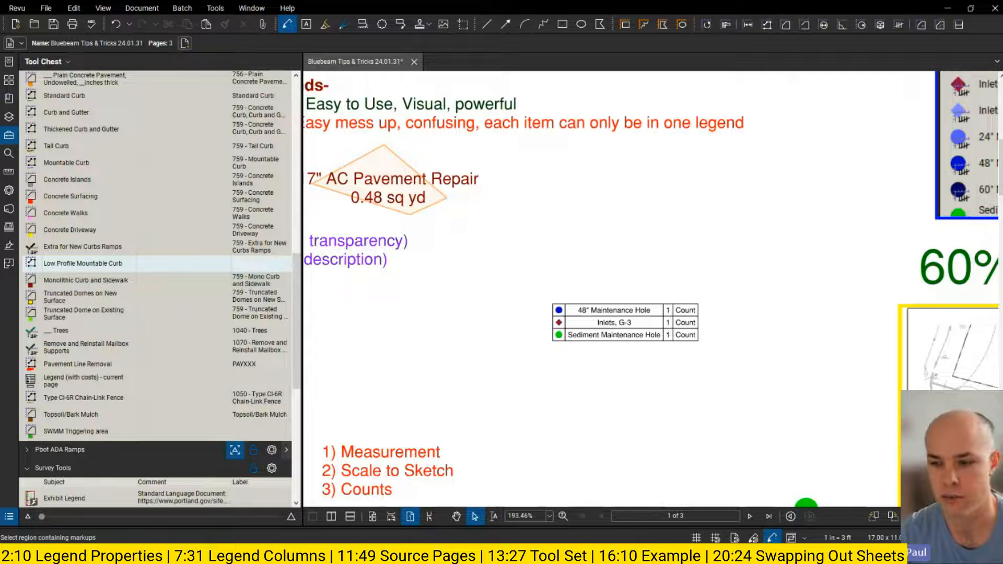
pyautogui.scroll(10, 127, 241)
pyautogui.click(675, 316)
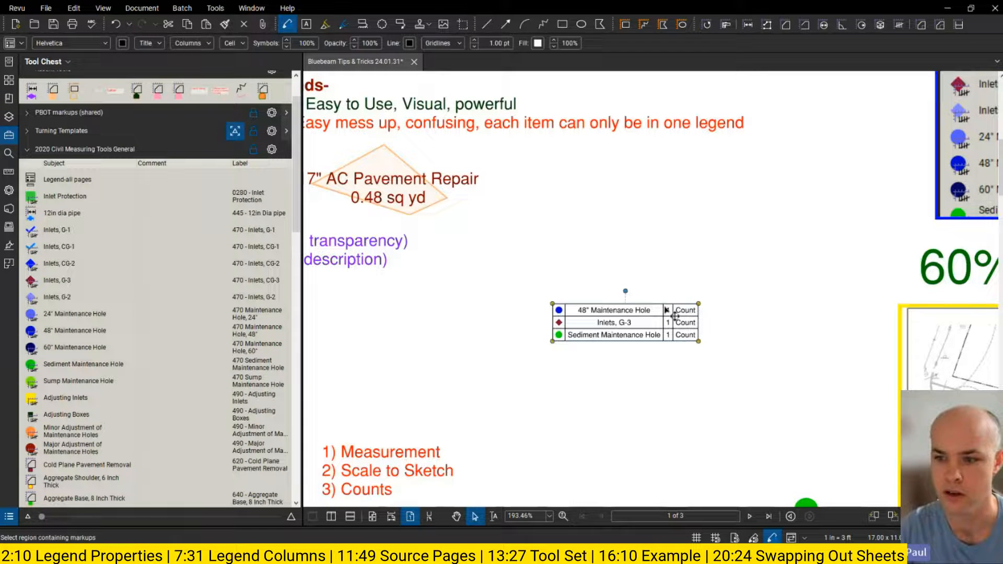
pyautogui.click(661, 287)
# Step: Open the T01036_60% Bluebeam Estimate document at the Street Plan sheet for N. Ida Ave
pyautogui.scroll(-6, 661, 286)
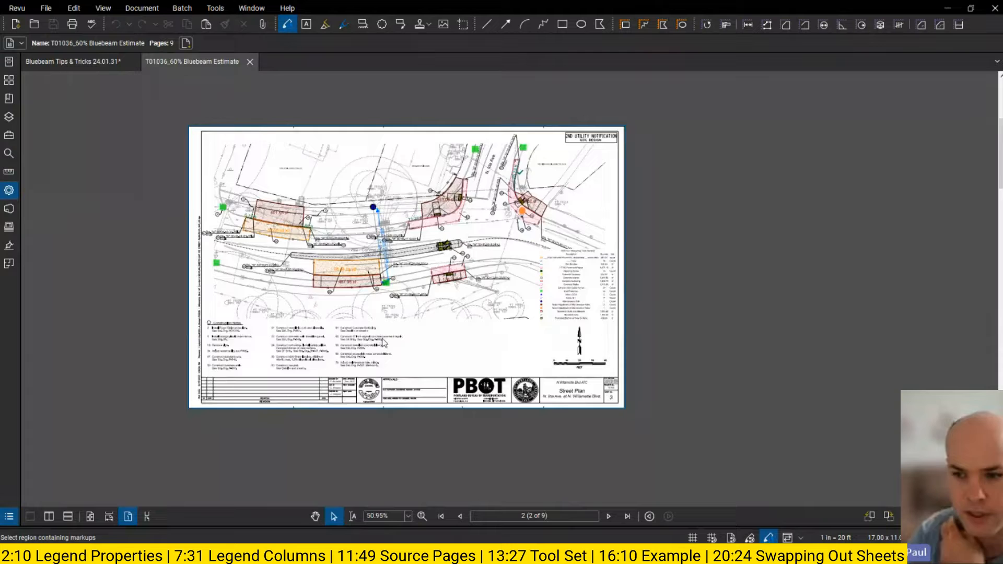
pyautogui.scroll(1, 417, 385)
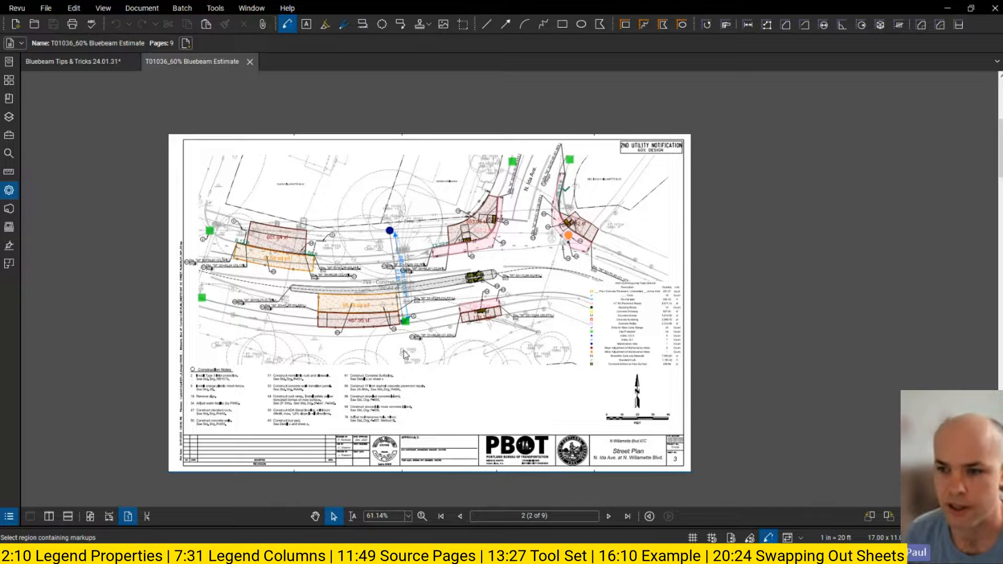
pyautogui.scroll(10, 483, 233)
# Step: Try moving the pink 357.3 sf area off the curb corner and adjusting the control points along the red 553.03 sf area's curve
pyautogui.click(491, 253)
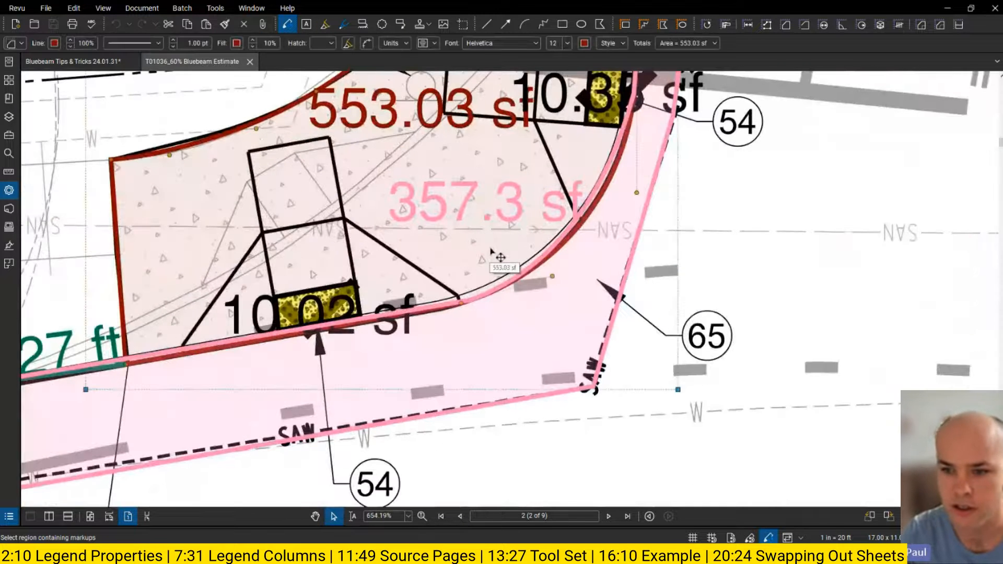
pyautogui.moveTo(501, 346); pyautogui.dragTo(522, 410)
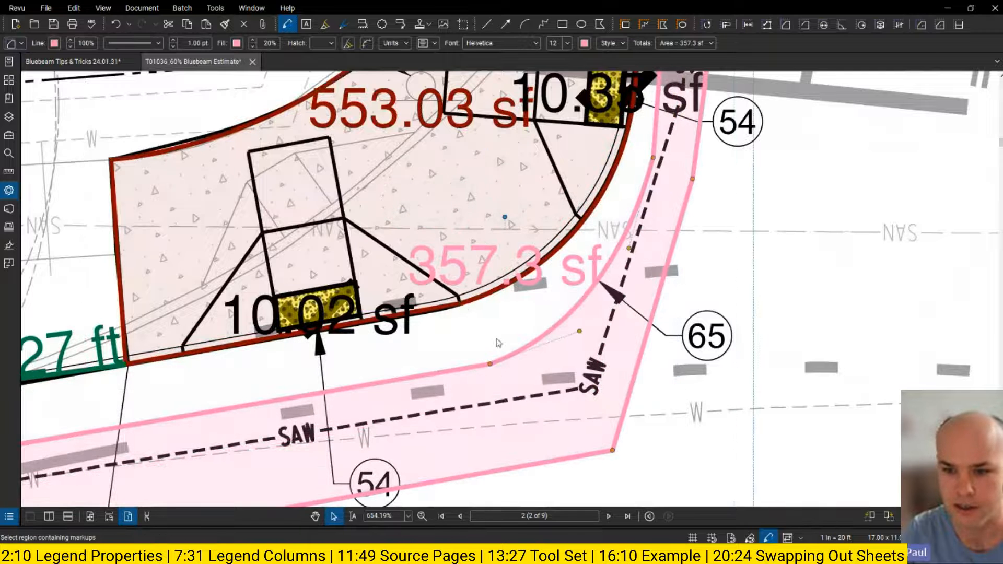
pyautogui.click(461, 306)
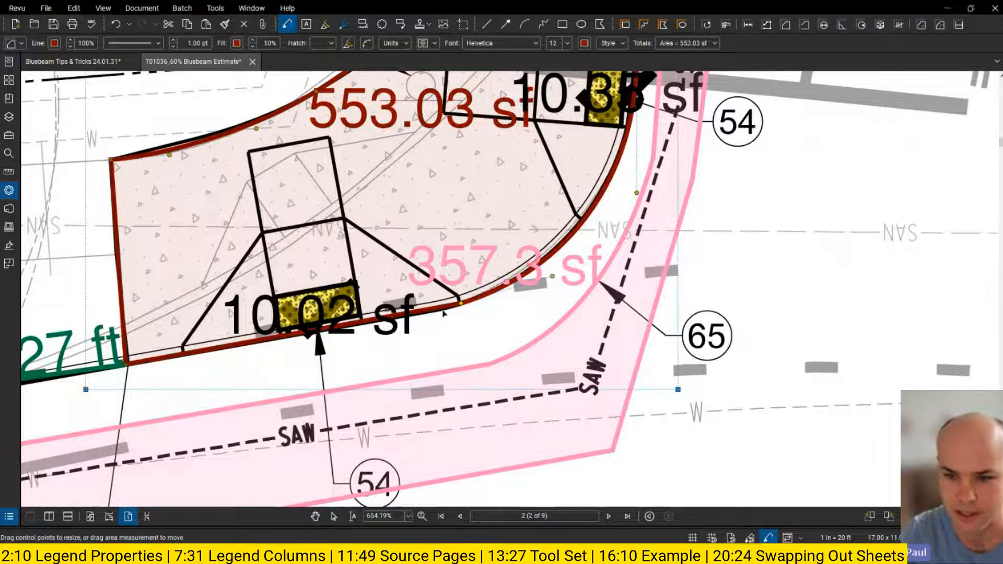
pyautogui.moveTo(443, 313); pyautogui.dragTo(441, 314)
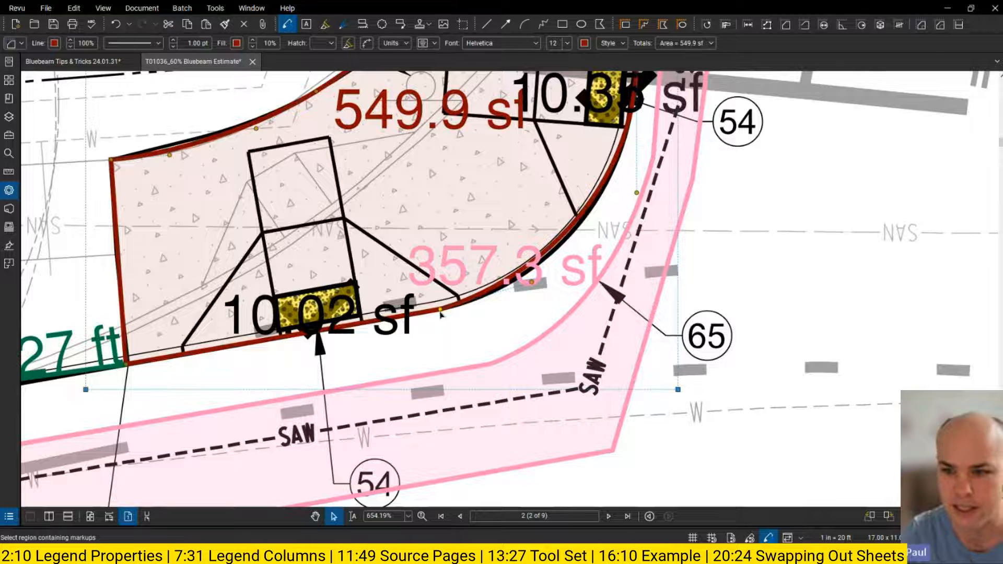
pyautogui.moveTo(532, 282); pyautogui.dragTo(541, 287)
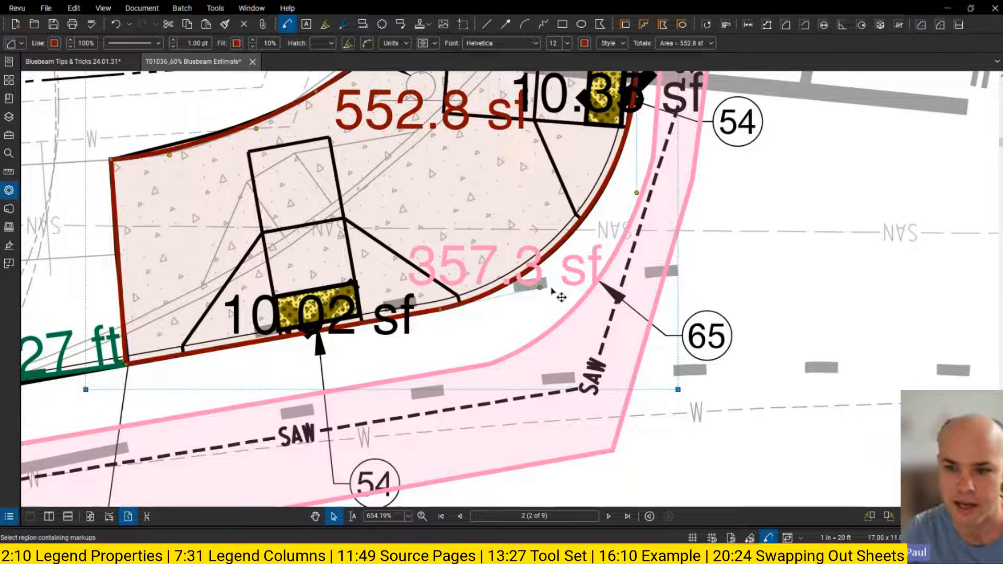
pyautogui.moveTo(637, 193); pyautogui.dragTo(639, 194)
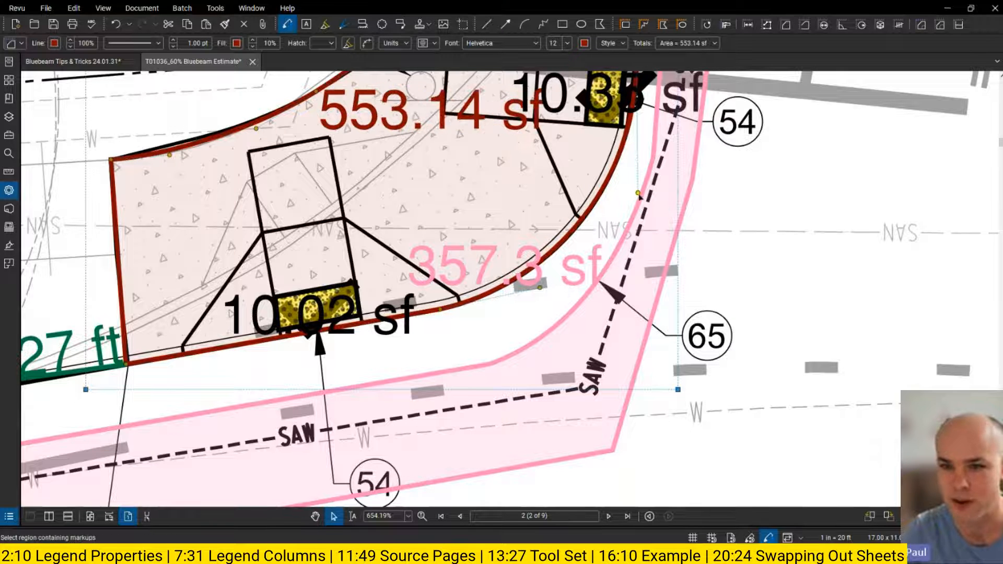
# Step: Undo the control point edits on the red area and the move of the pink area
pyautogui.hotkey('ctrl', 'z')
pyautogui.hotkey('ctrl', 'z')
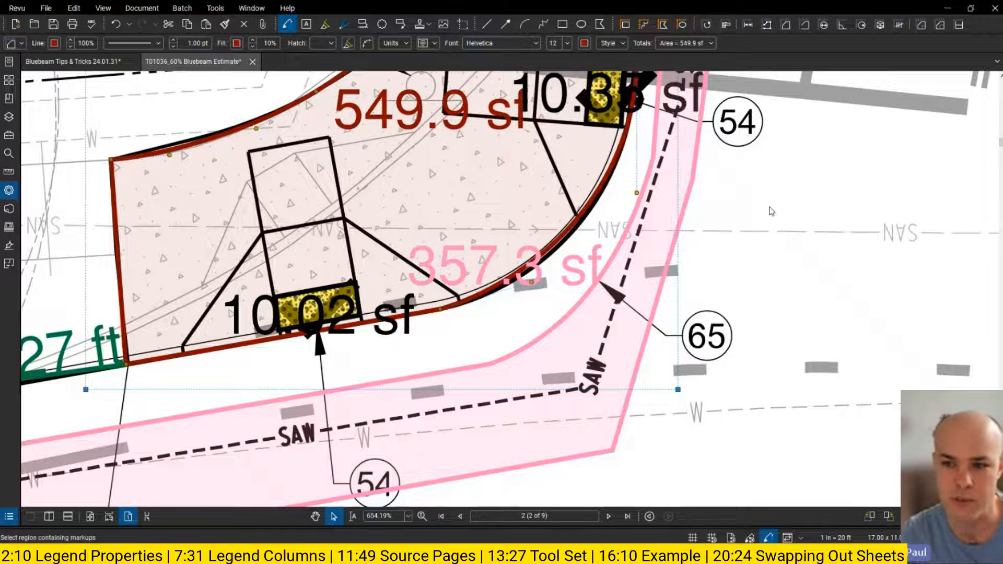
pyautogui.hotkey('ctrl', 'z')
pyautogui.hotkey('ctrl', 'z')
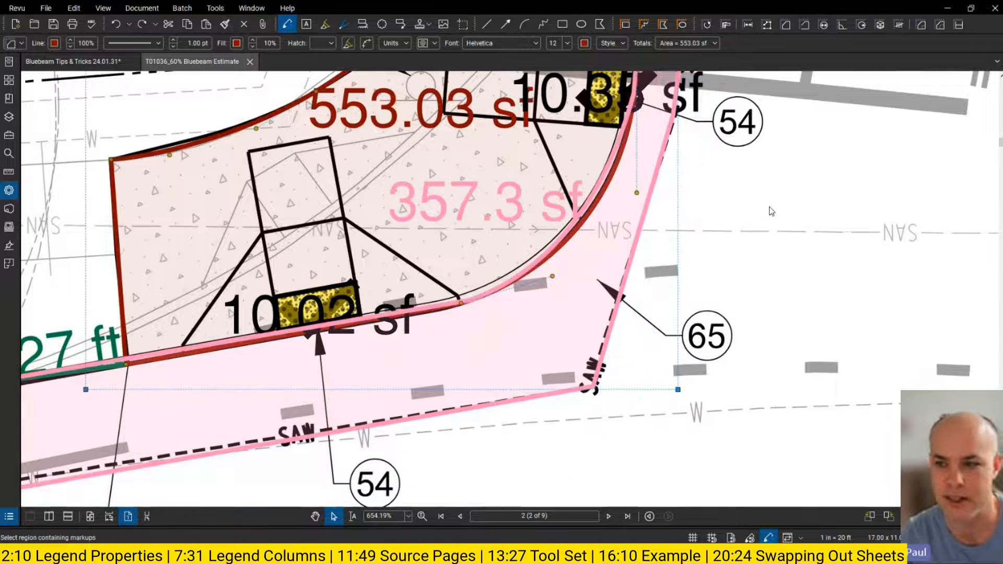
pyautogui.scroll(-1, 771, 211)
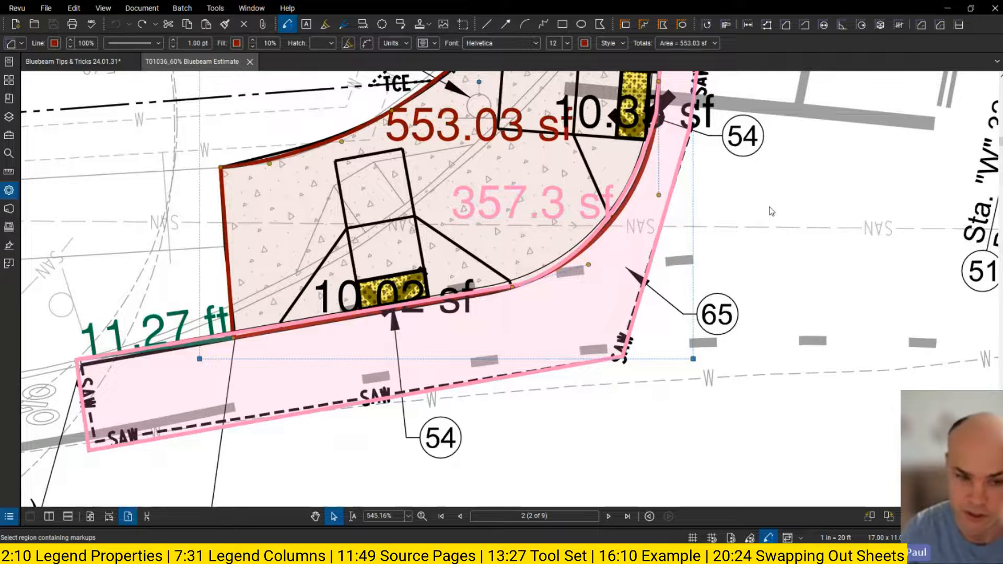
pyautogui.scroll(-5, 771, 211)
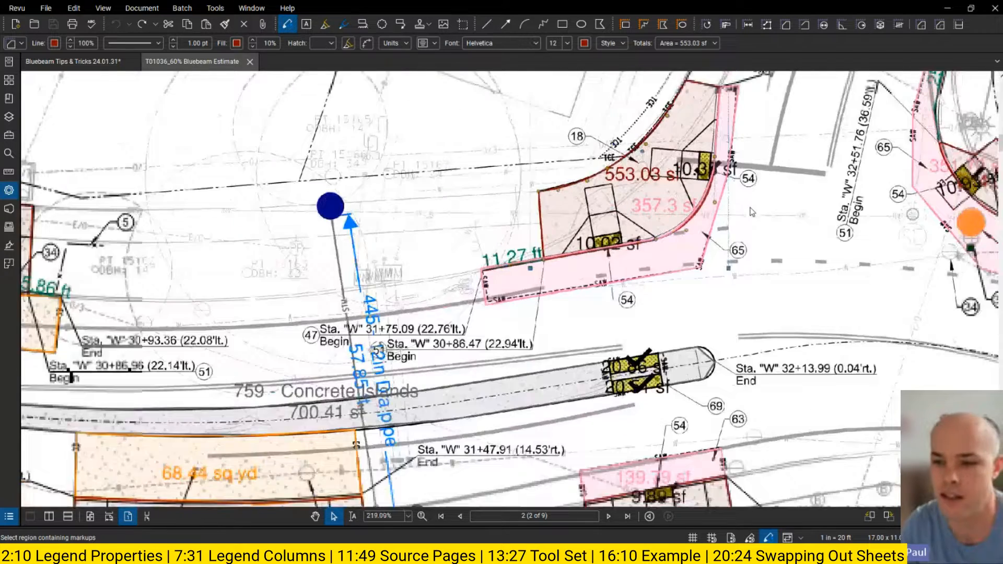
pyautogui.scroll(-5, 789, 255)
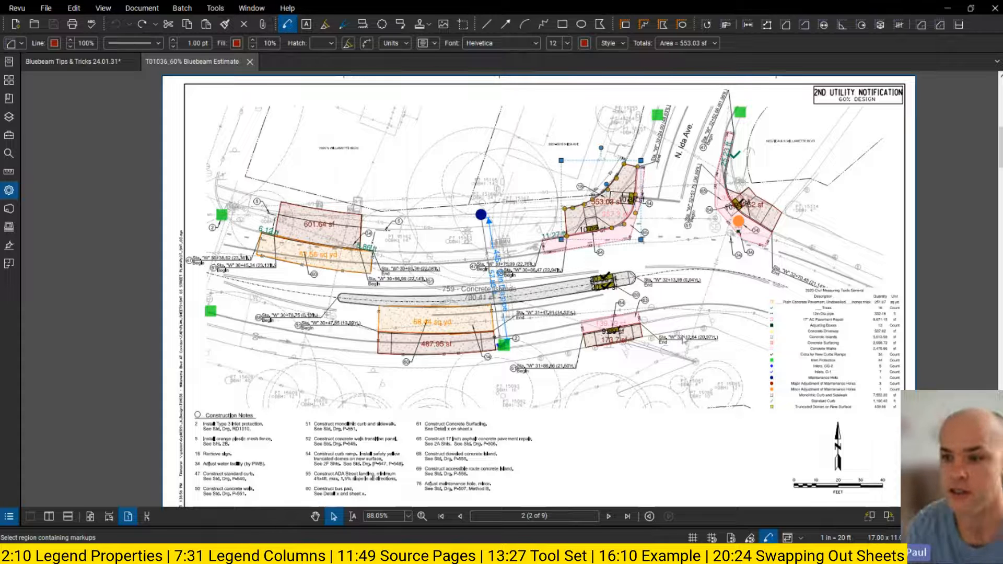
pyautogui.moveTo(728, 275); pyautogui.dragTo(704, 270)
pyautogui.click(704, 271)
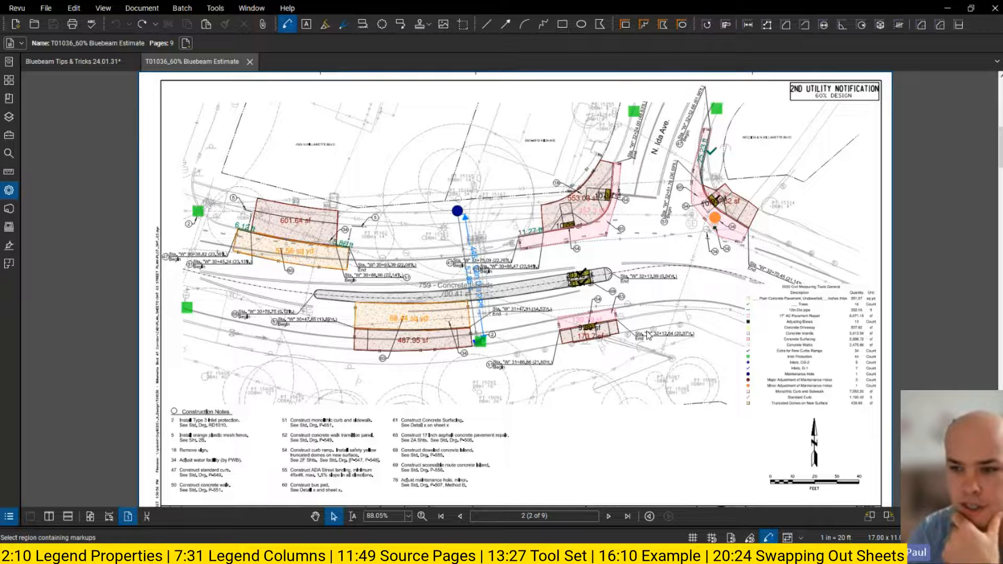
pyautogui.moveTo(682, 313); pyautogui.dragTo(670, 318)
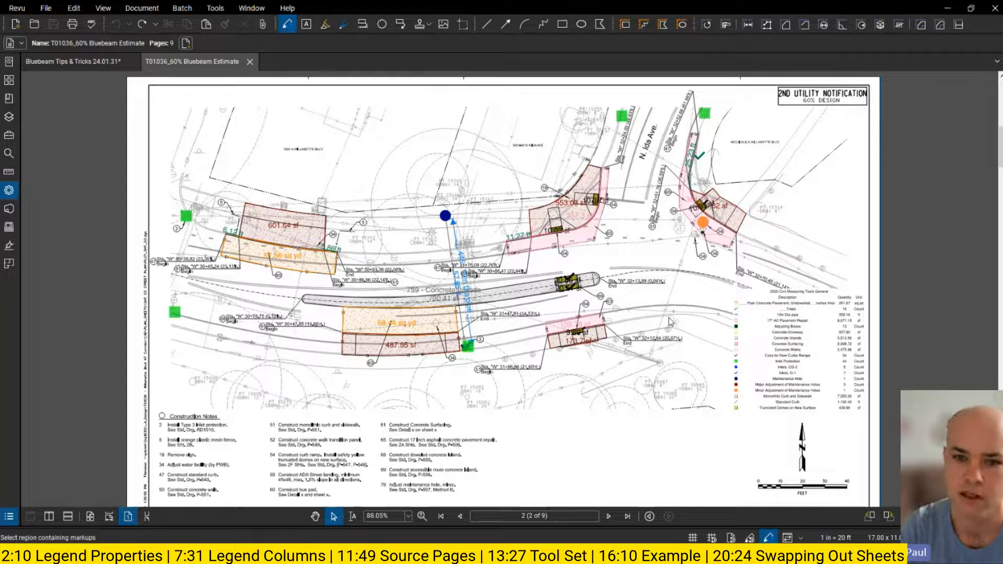
# Step: Examine the tools in the 2020 Civil Measuring Tools General tool set and the legend options available for it
pyautogui.click(8, 197)
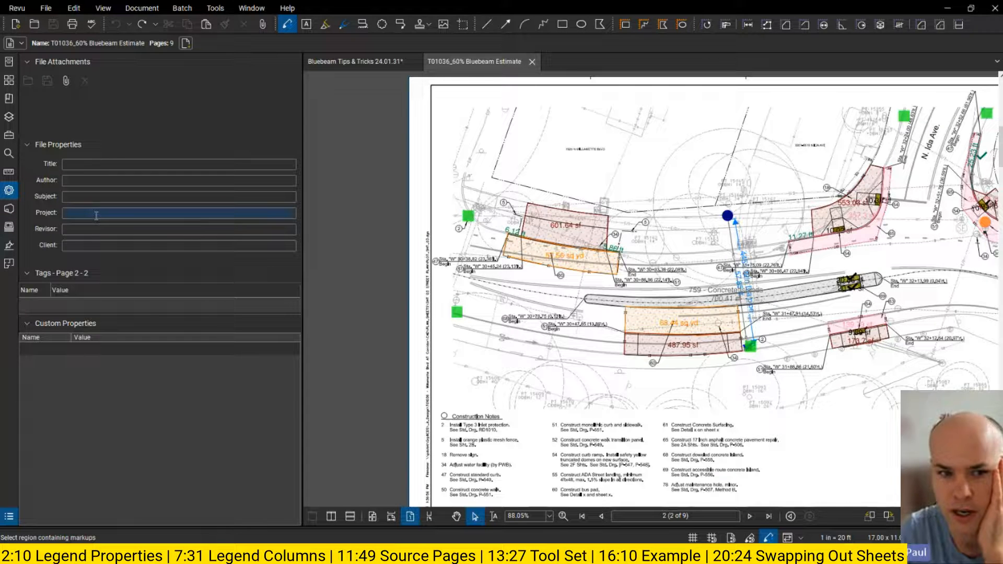
pyautogui.click(8, 135)
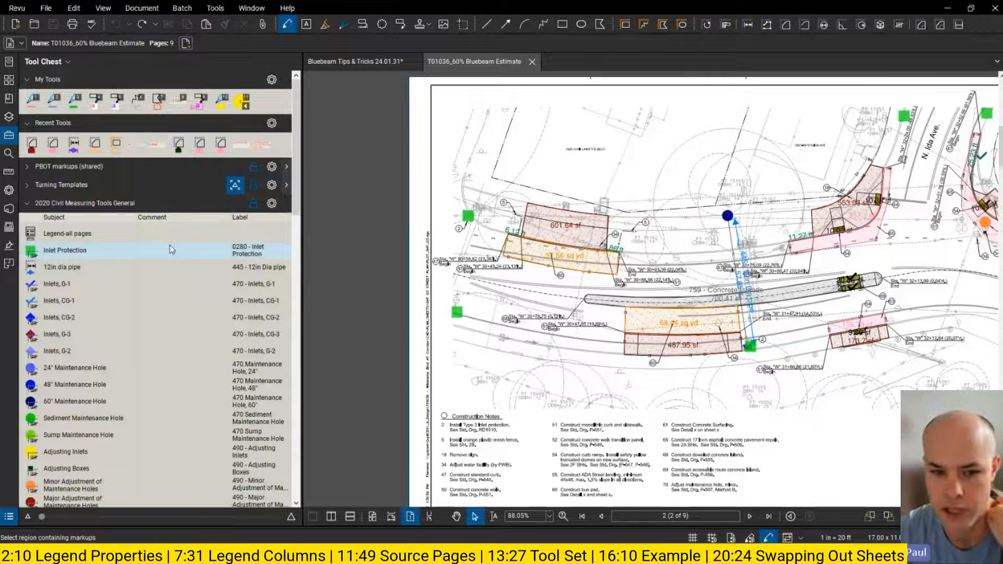
pyautogui.scroll(-3, 178, 230)
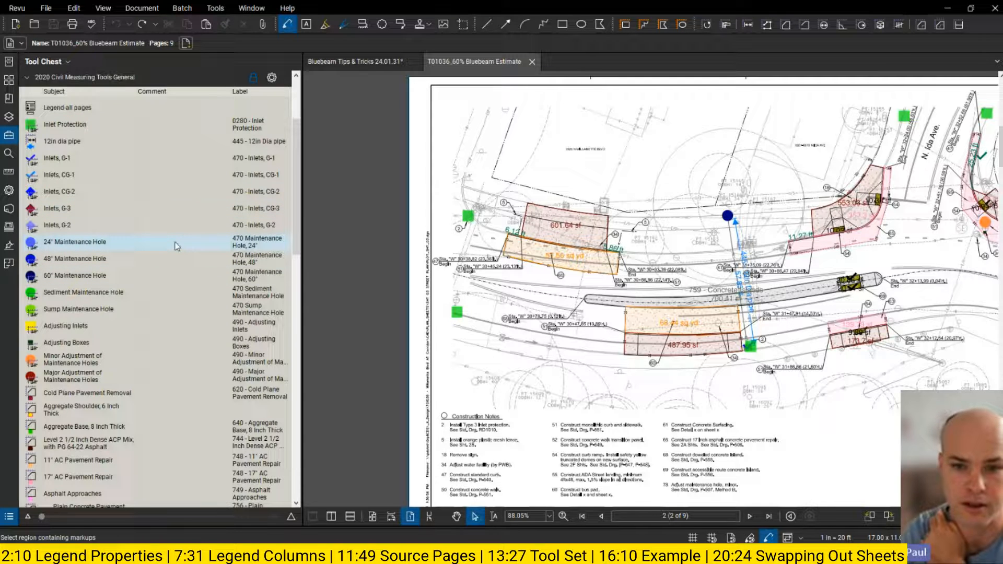
pyautogui.scroll(-3, 185, 246)
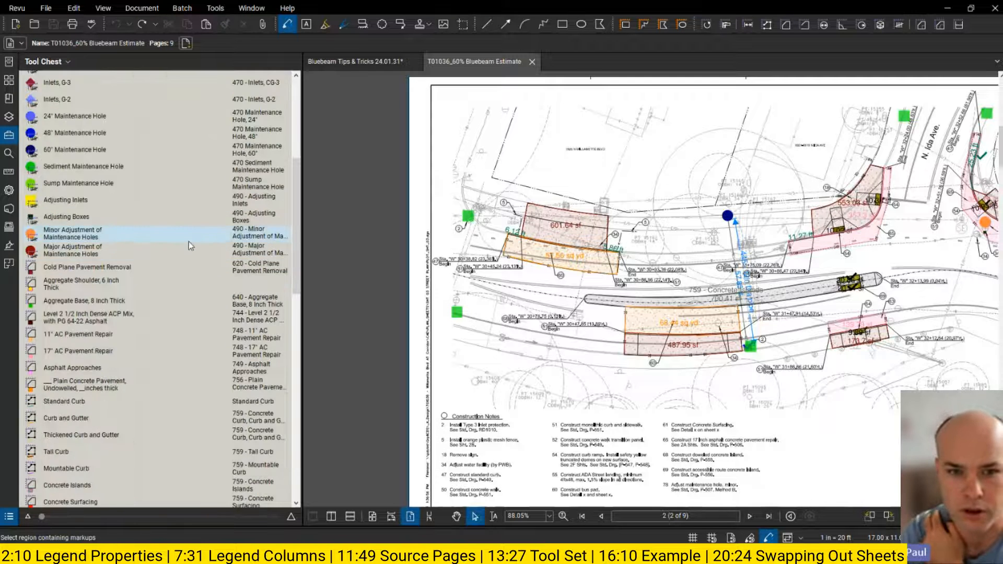
pyautogui.scroll(3, 189, 241)
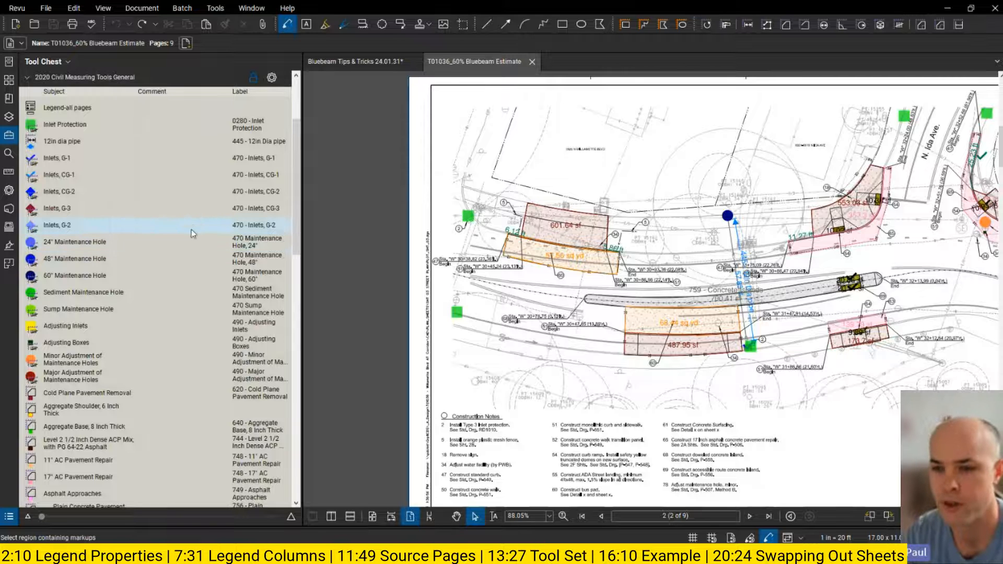
pyautogui.moveTo(693, 145)
pyautogui.mouseDown()
pyautogui.moveTo(582, 151)
pyautogui.moveTo(459, 197)
pyautogui.mouseUp()
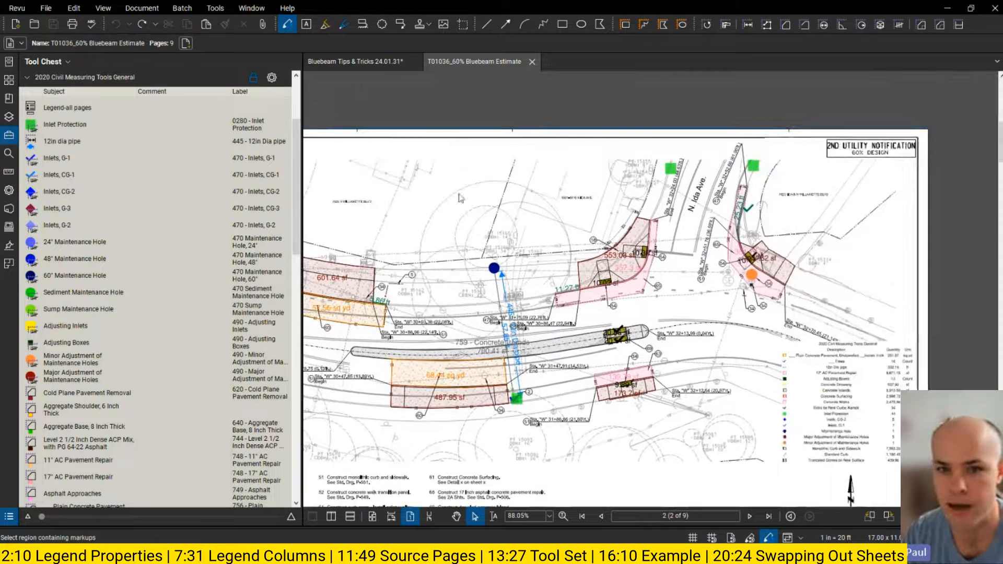
pyautogui.click(272, 78)
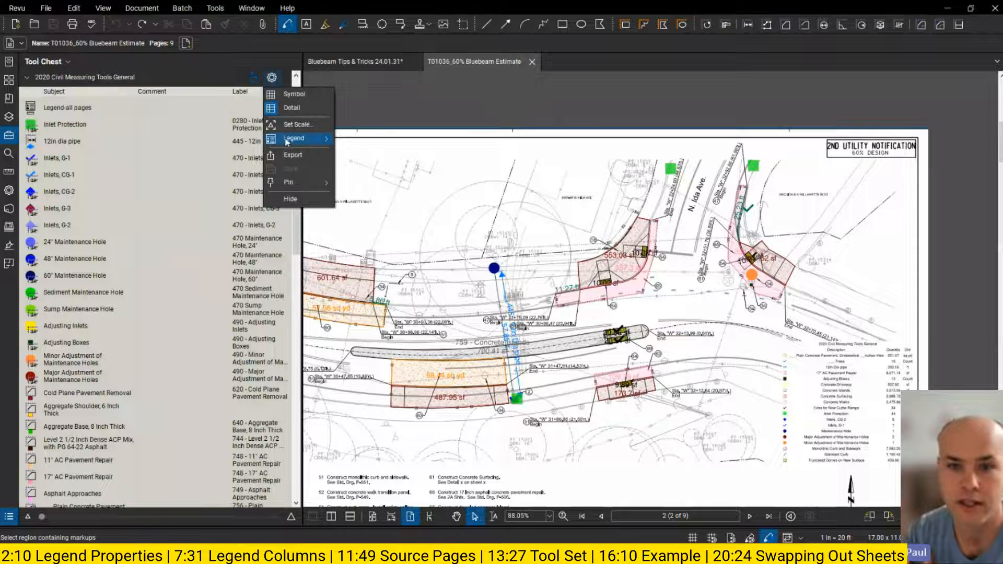
pyautogui.moveTo(295, 138)
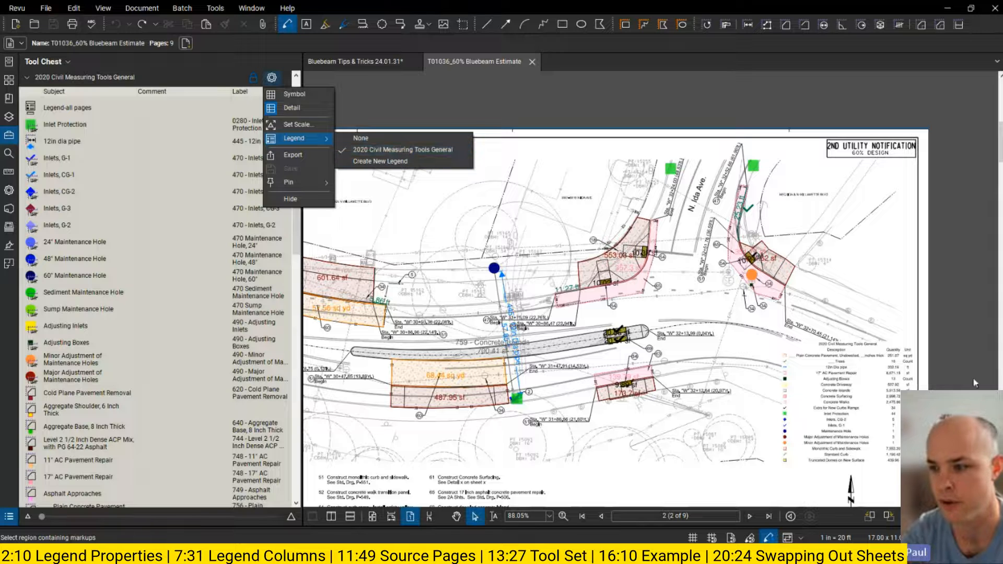
# Step: Set the source pages of the Street Plan sheet's existing legend to All Pages
pyautogui.scroll(3, 888, 324)
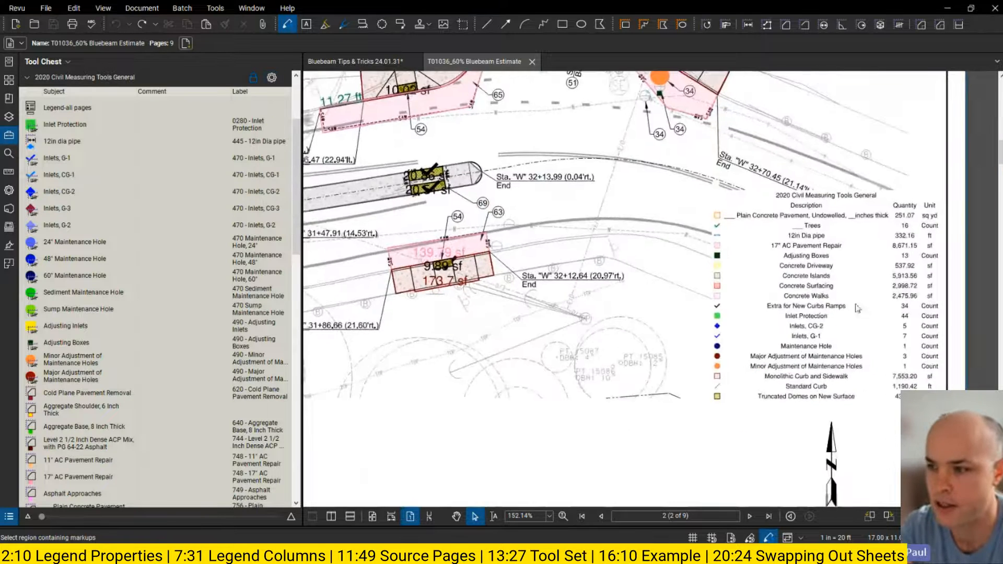
pyautogui.click(855, 247)
pyautogui.click(9, 190)
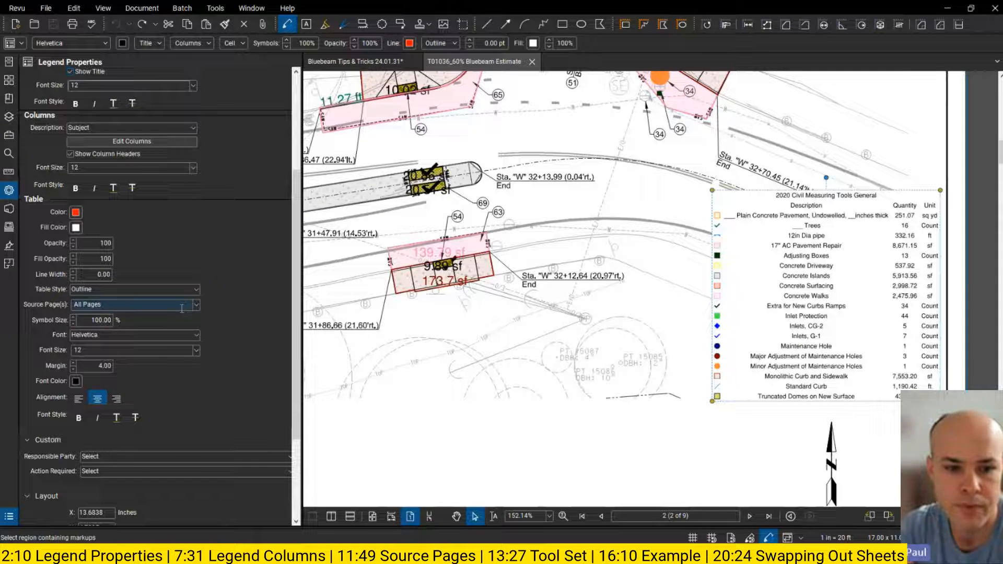
pyautogui.click(194, 306)
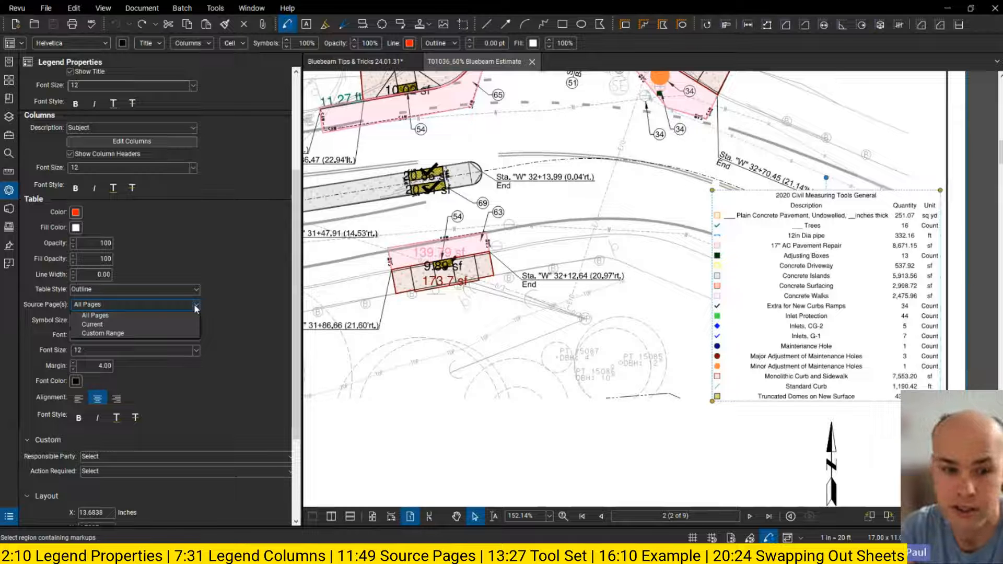
pyautogui.click(111, 317)
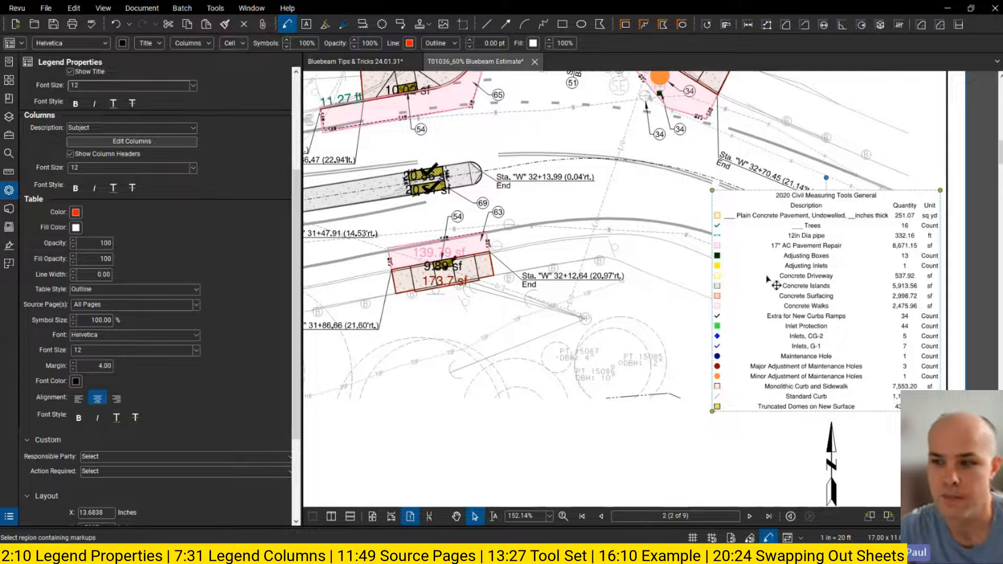
pyautogui.scroll(-2, 776, 285)
pyautogui.rightClick(734, 267)
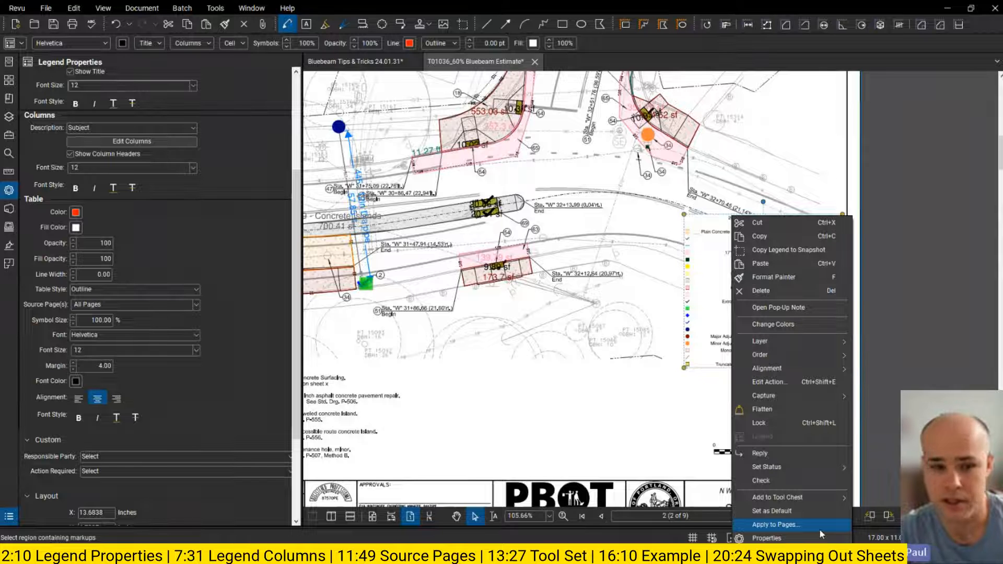
# Step: Search the markups list for "legend" and remove the existing 2020 Civil Measuring Tools General legend from the document
pyautogui.click(9, 517)
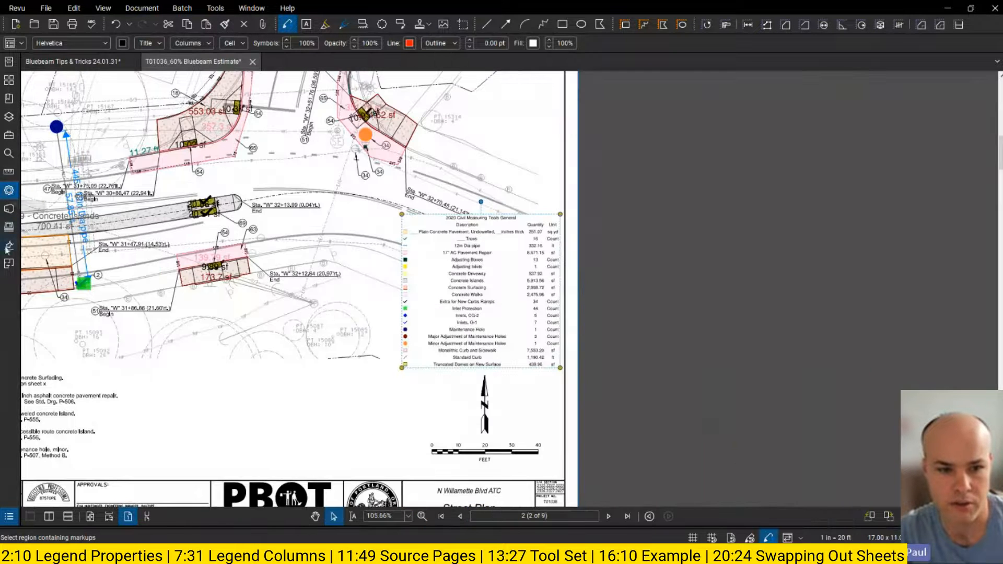
pyautogui.click(9, 518)
pyautogui.click(266, 429)
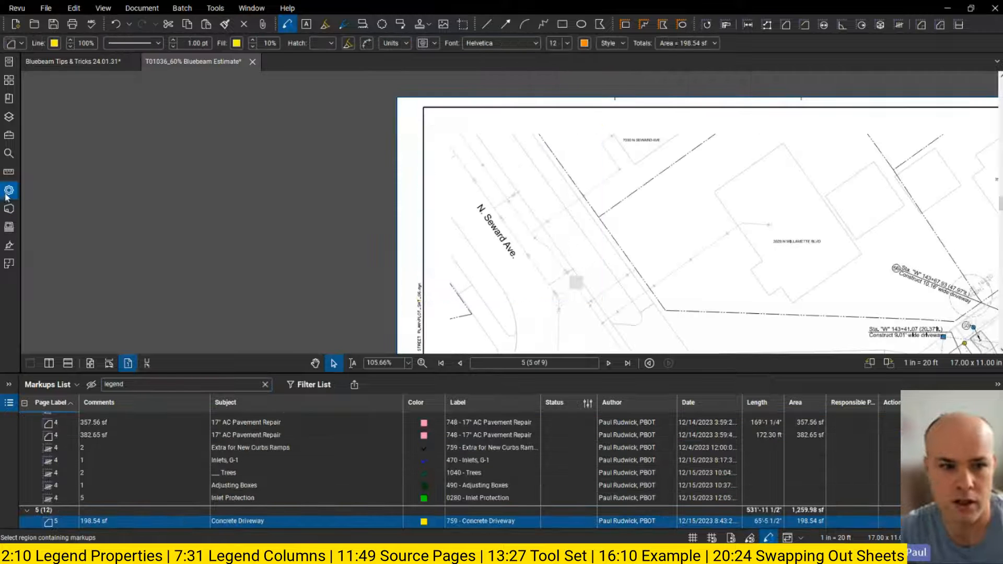
pyautogui.click(9, 190)
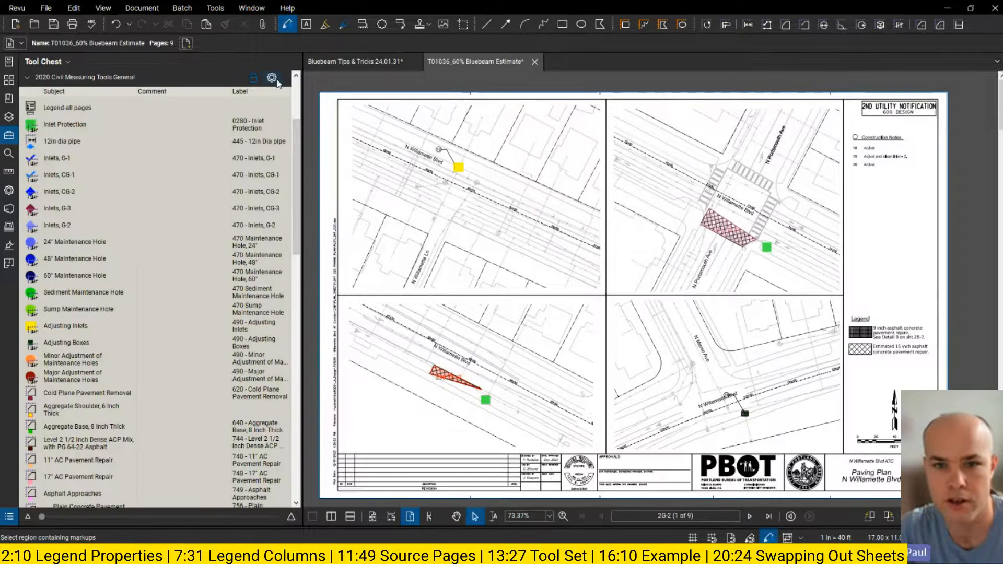
# Step: Create a new legend from the 2020 Civil Measuring Tools General tool set and place it on the page 1 Paving Plan
pyautogui.click(272, 79)
pyautogui.moveTo(300, 143)
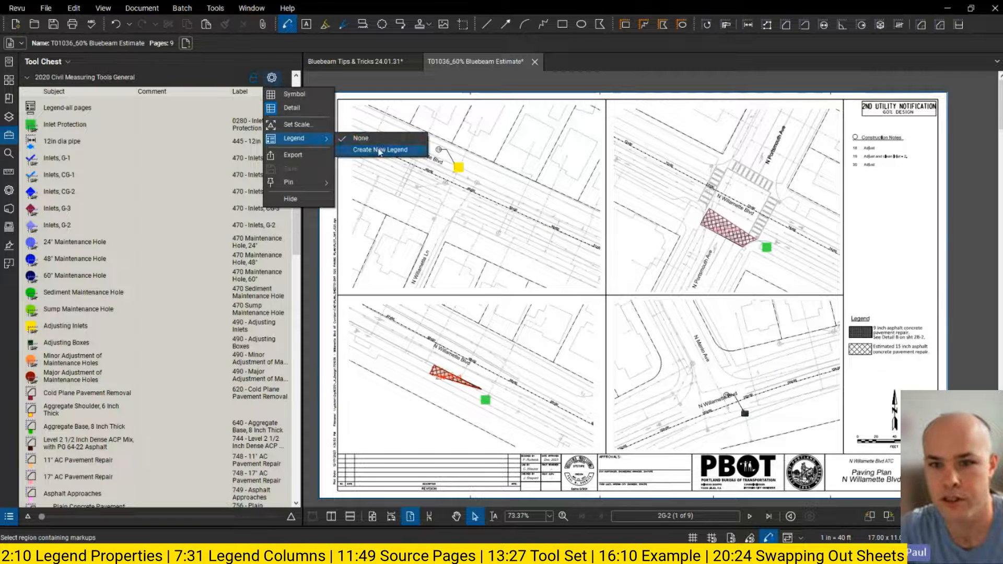
pyautogui.click(381, 151)
pyautogui.moveTo(811, 244); pyautogui.dragTo(676, 246)
pyautogui.click(668, 275)
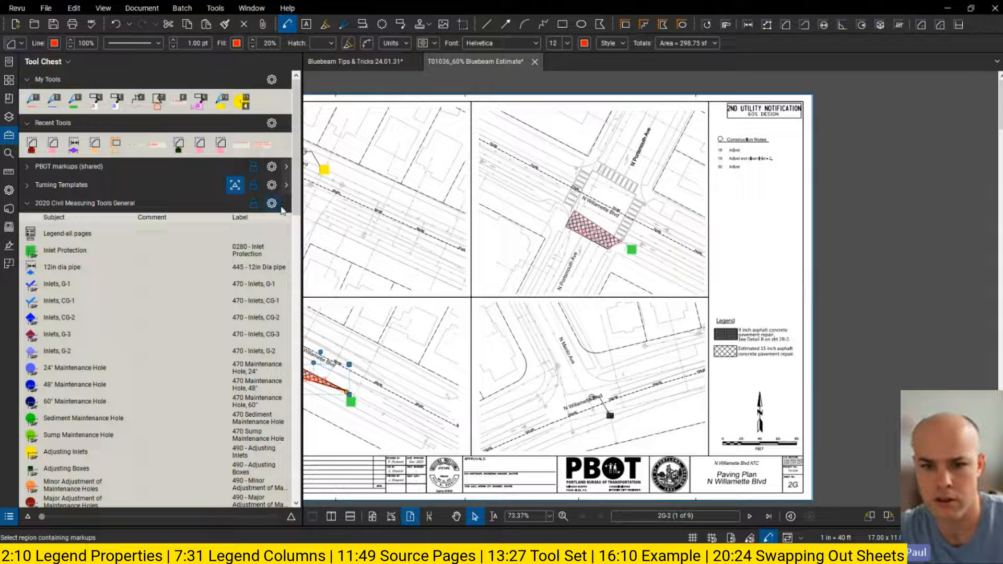
pyautogui.click(279, 206)
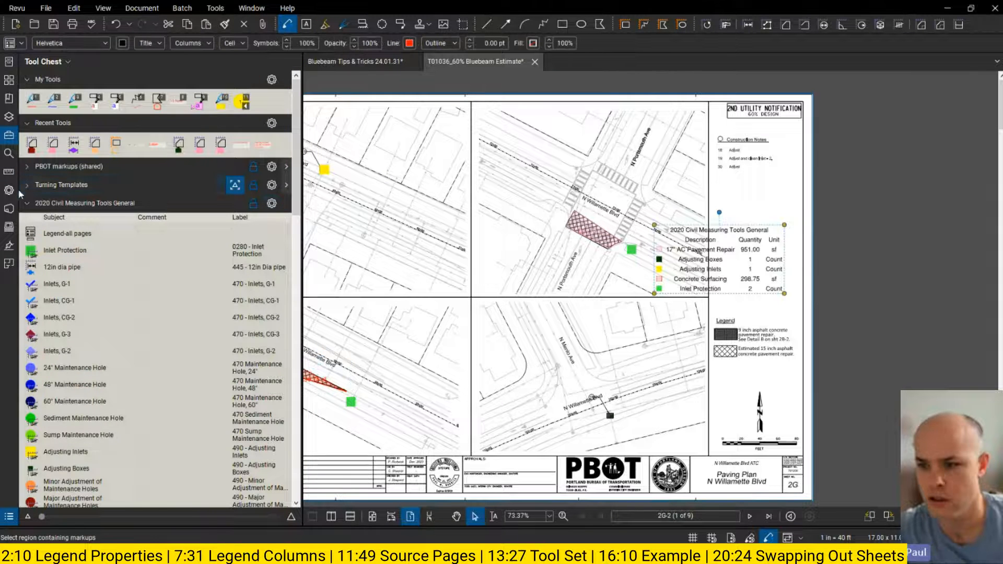
# Step: Set the new Paving Plan legend's source pages to All Pages
pyautogui.click(8, 189)
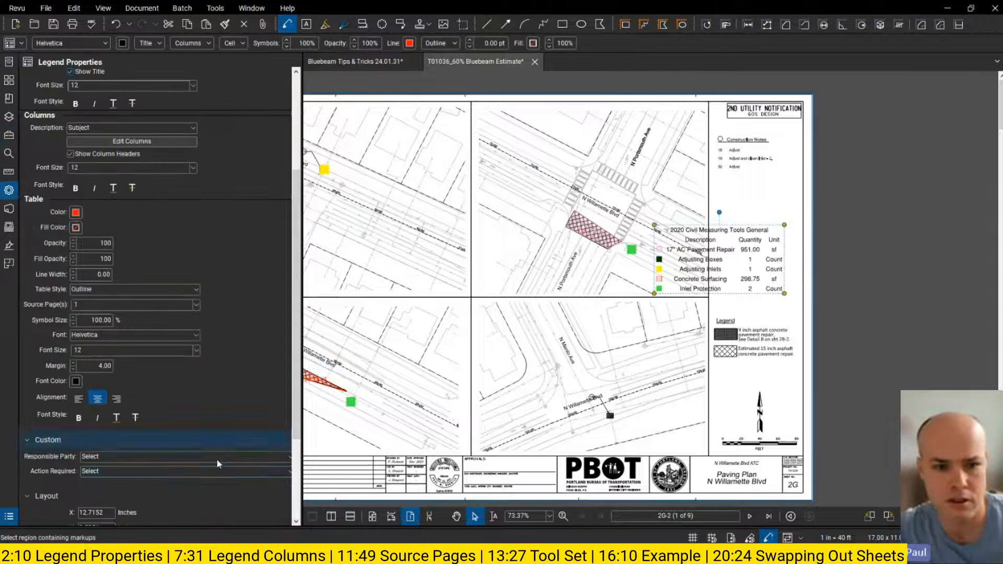
pyautogui.click(196, 308)
pyautogui.click(149, 318)
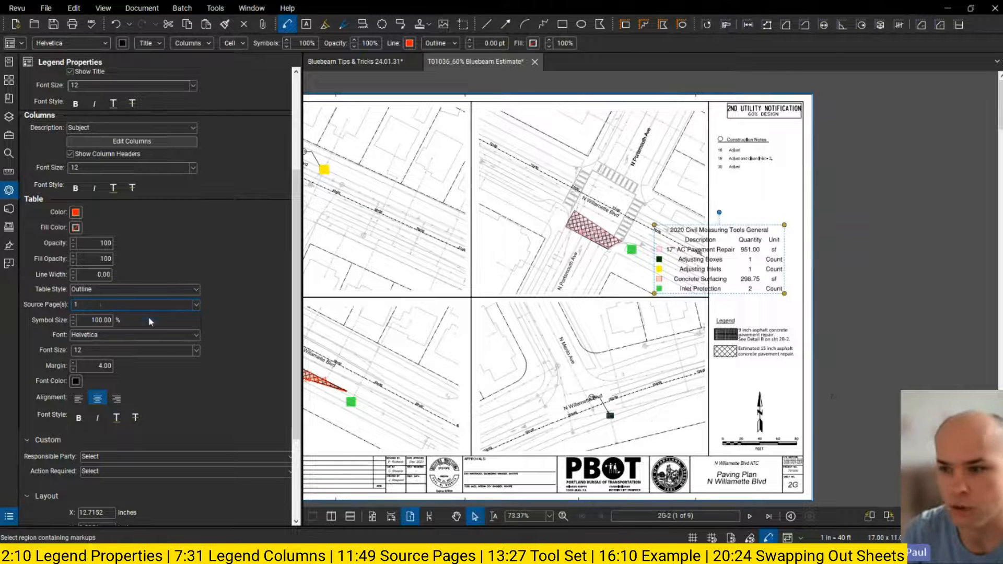
# Step: Shrink the legend and move it into the side strip of the Paving Plan, between the construction notes and the printed legend
pyautogui.moveTo(821, 288); pyautogui.dragTo(818, 248)
pyautogui.moveTo(803, 256); pyautogui.dragTo(742, 222)
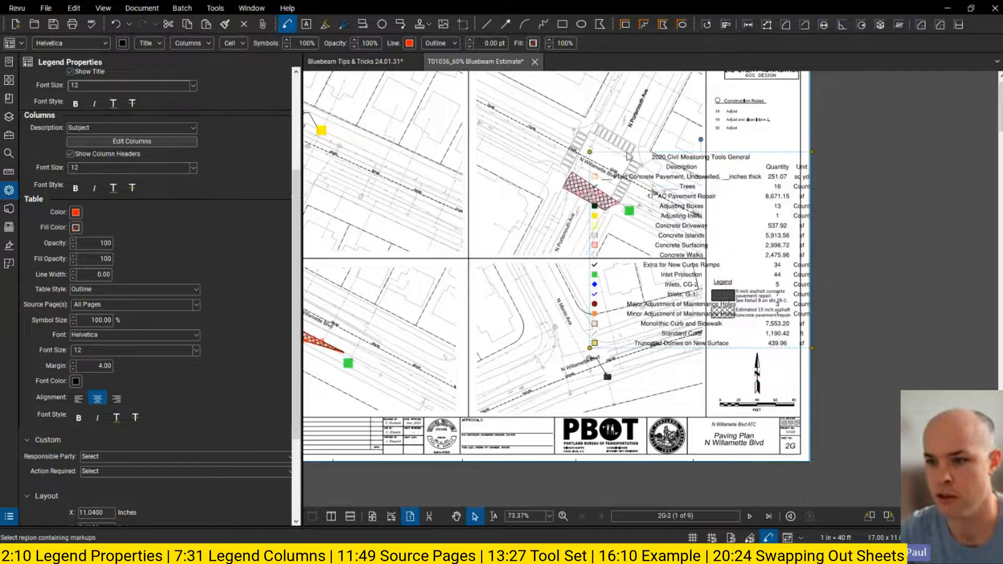
pyautogui.moveTo(591, 152); pyautogui.dragTo(714, 262)
pyautogui.moveTo(739, 293); pyautogui.dragTo(721, 197)
# Step: Apply the Paving Plan legend to all 9 pages of the document
pyautogui.scroll(3, 721, 196)
pyautogui.rightClick(761, 204)
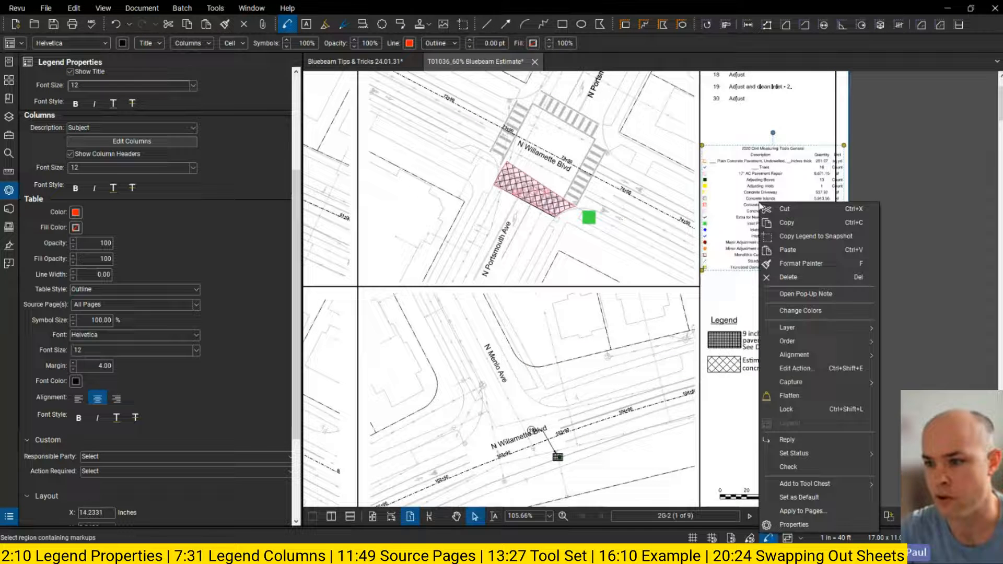
pyautogui.click(813, 510)
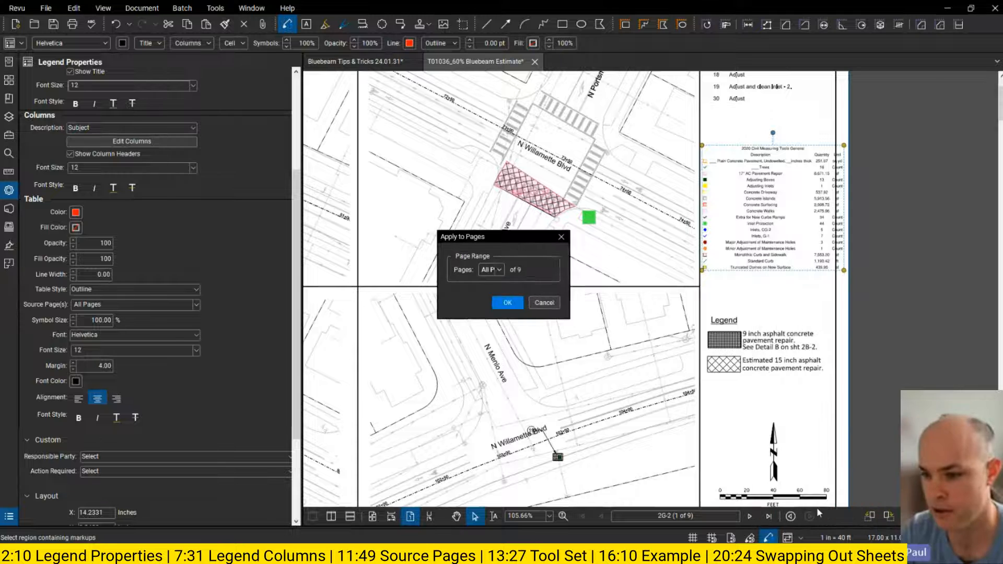
pyautogui.click(524, 302)
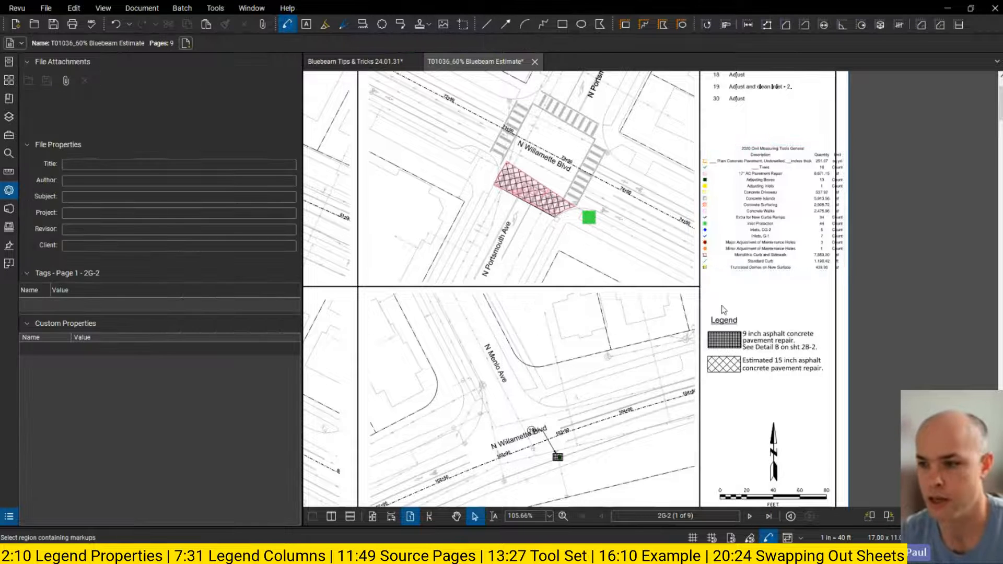
# Step: Move the legend copy on page 2 off the street markups into the clear area below N. Willamette Blvd
pyautogui.scroll(-3, 763, 299)
pyautogui.moveTo(784, 230); pyautogui.dragTo(749, 418)
pyautogui.scroll(-3, 748, 418)
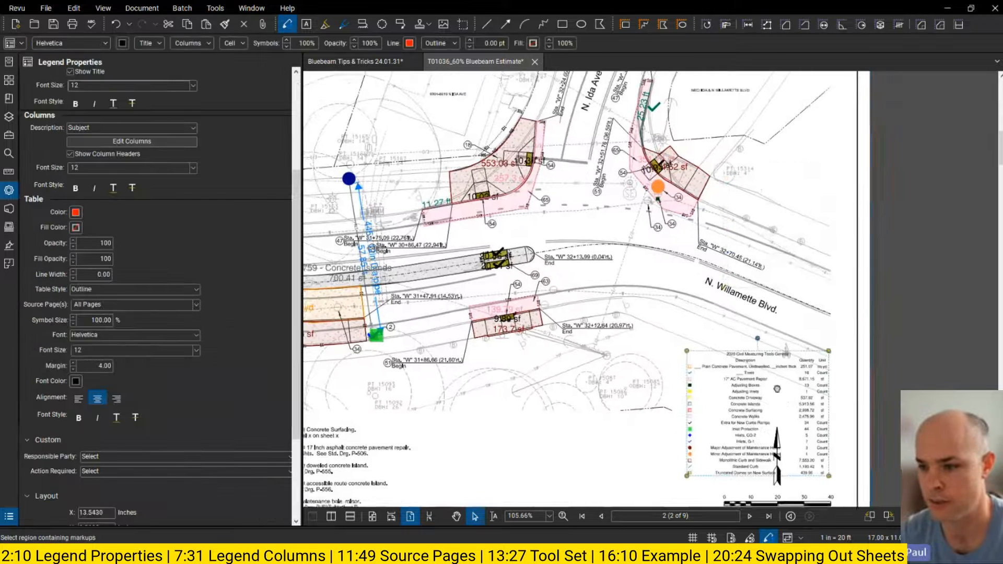
pyautogui.moveTo(763, 331); pyautogui.dragTo(709, 348)
pyautogui.scroll(-2, 726, 325)
# Step: Reposition the legend copies on pages 3 and 4, placing page 4's between the construction notes and the north arrow
pyautogui.press('pagedown')
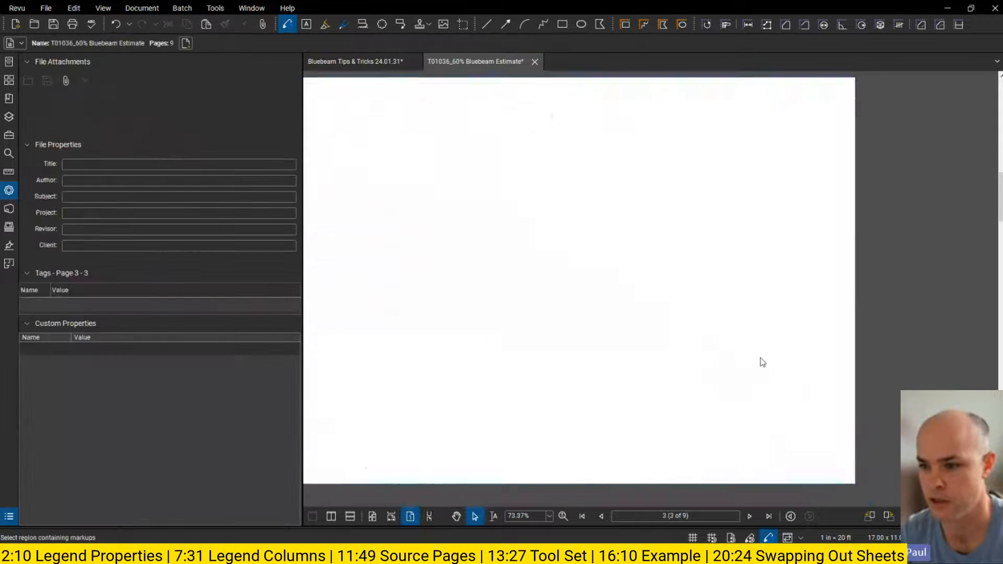
pyautogui.moveTo(805, 254); pyautogui.dragTo(701, 402)
pyautogui.press('pagedown')
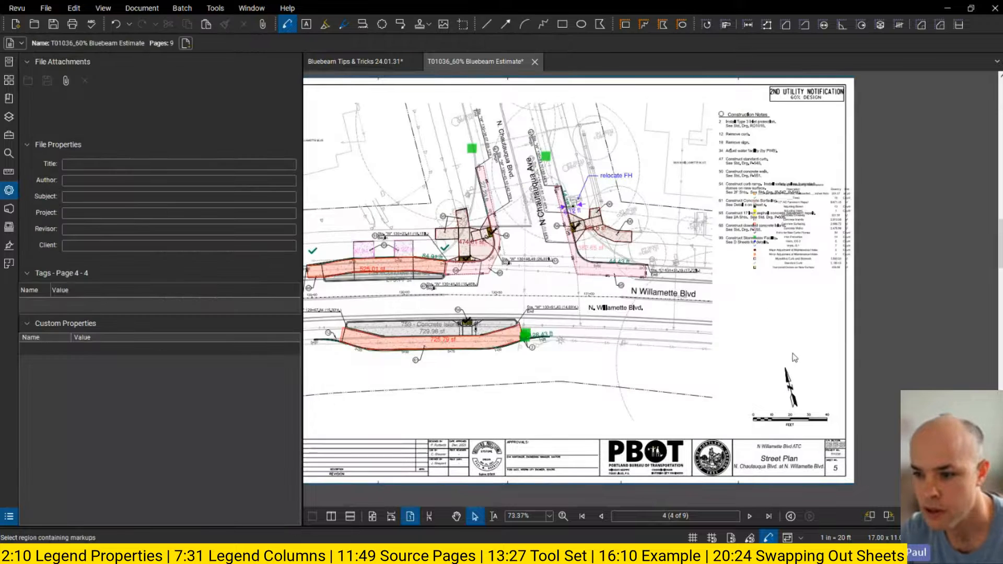
pyautogui.click(778, 319)
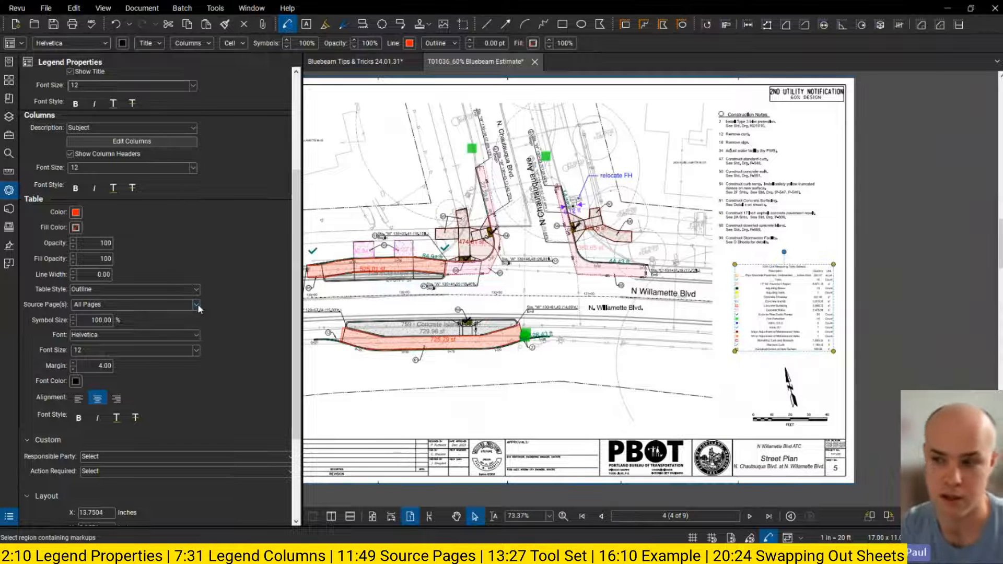
# Step: Set the source pages of the page 4 Street Plan legend to Current and deselect the legend
pyautogui.click(882, 248)
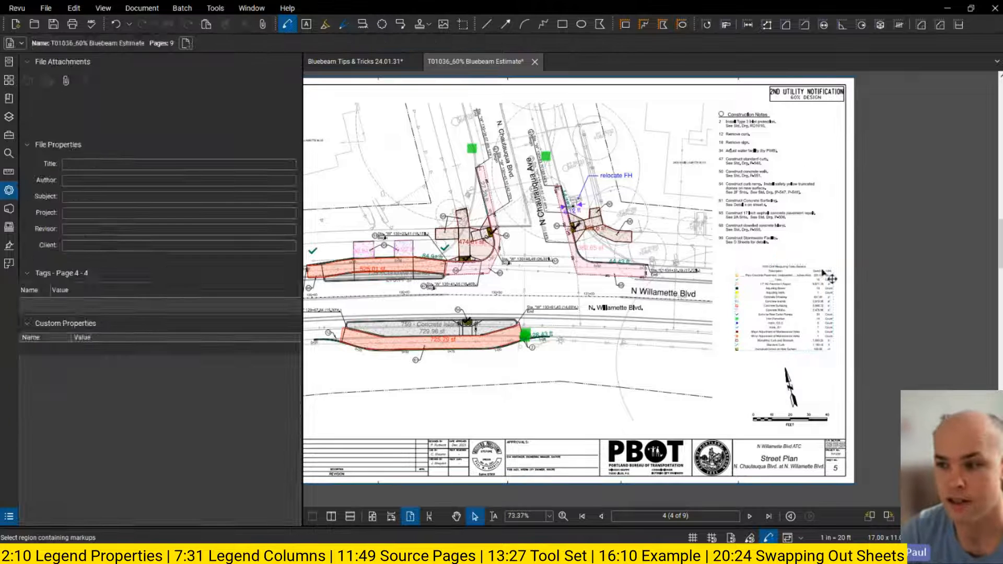
pyautogui.click(831, 279)
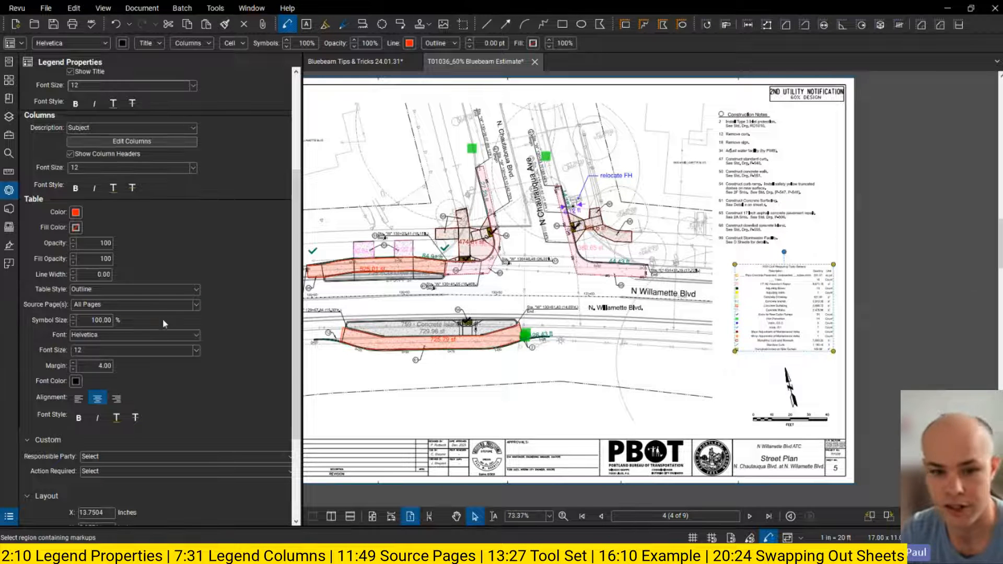
pyautogui.click(200, 305)
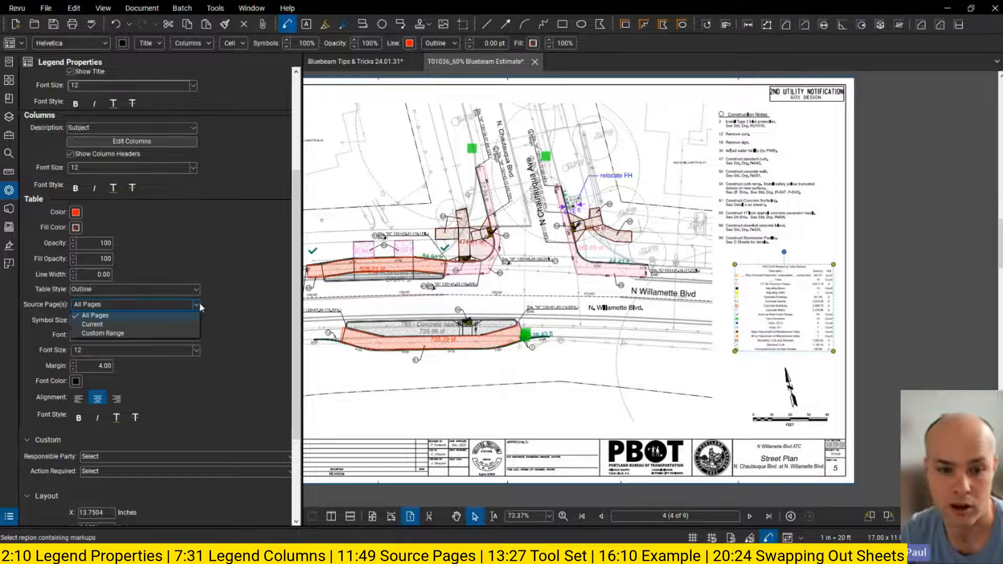
pyautogui.click(153, 325)
pyautogui.click(862, 312)
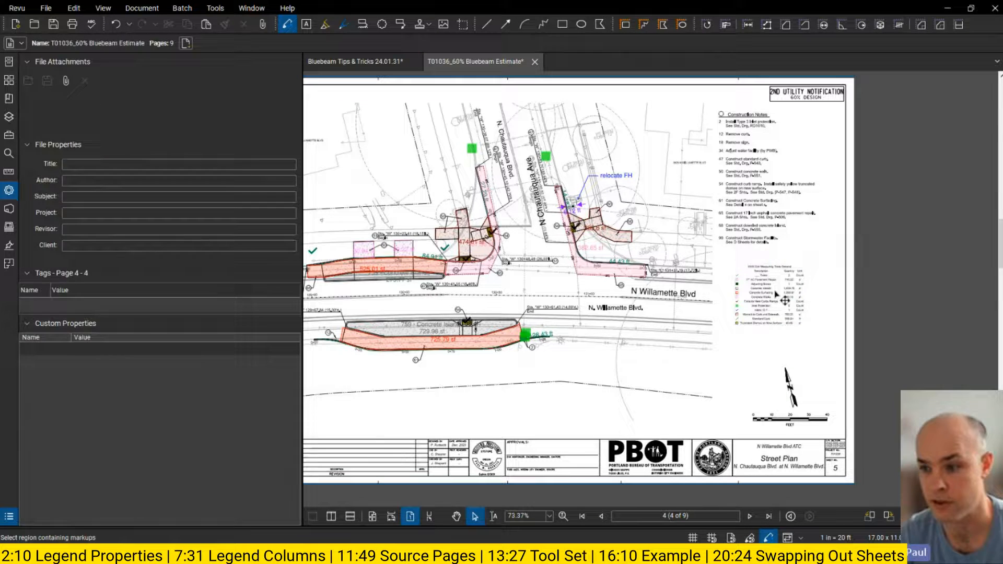
# Step: Set the source pages of the page 3 Street Plan legend to All Pages
pyautogui.click(780, 296)
pyautogui.click(871, 288)
pyautogui.scroll(2, 871, 291)
pyautogui.click(684, 392)
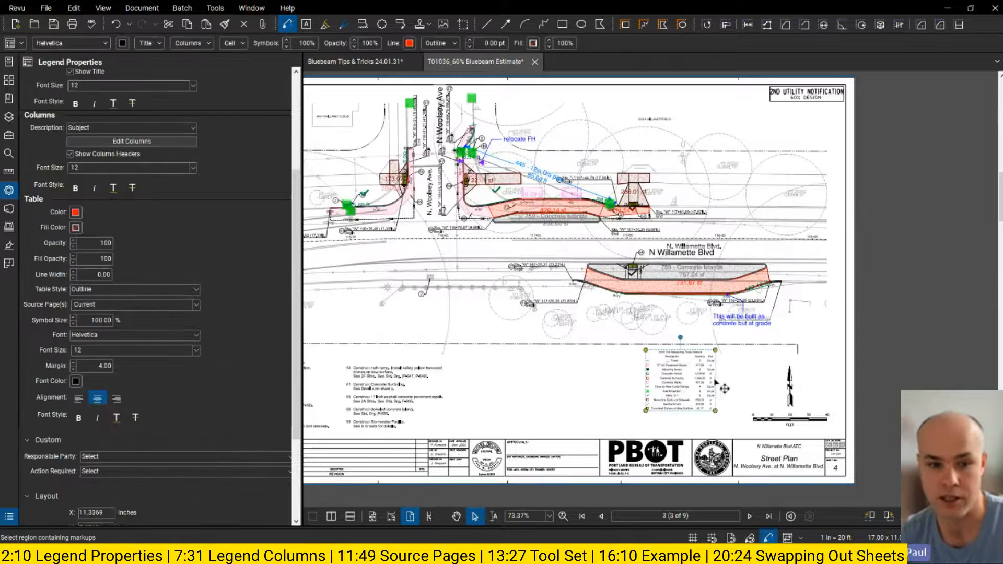
pyautogui.click(196, 305)
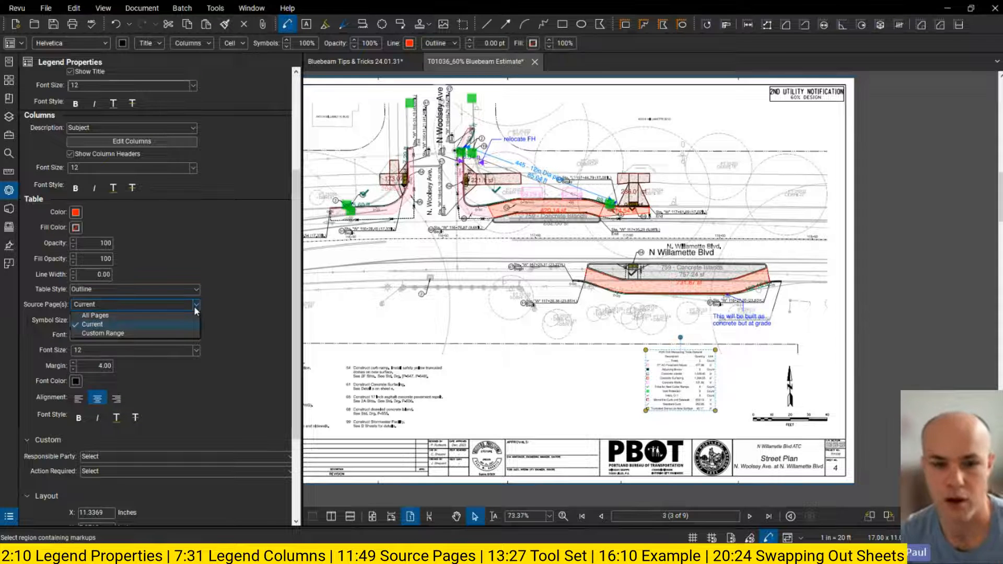
pyautogui.click(168, 315)
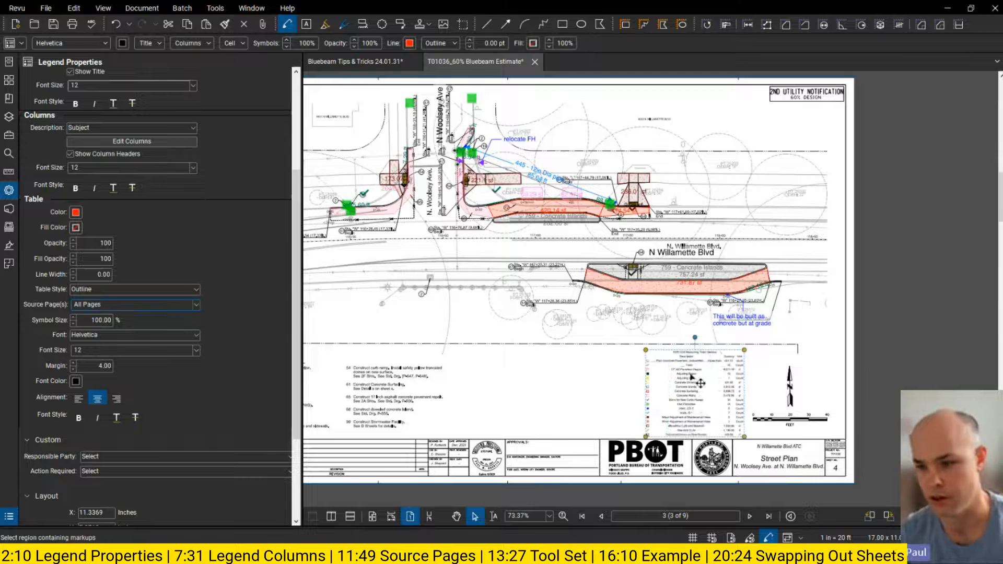
# Step: Delete the 601.64 sf monolithic curb and sidewalk area measurement on page 2
pyautogui.scroll(-2, 750, 318)
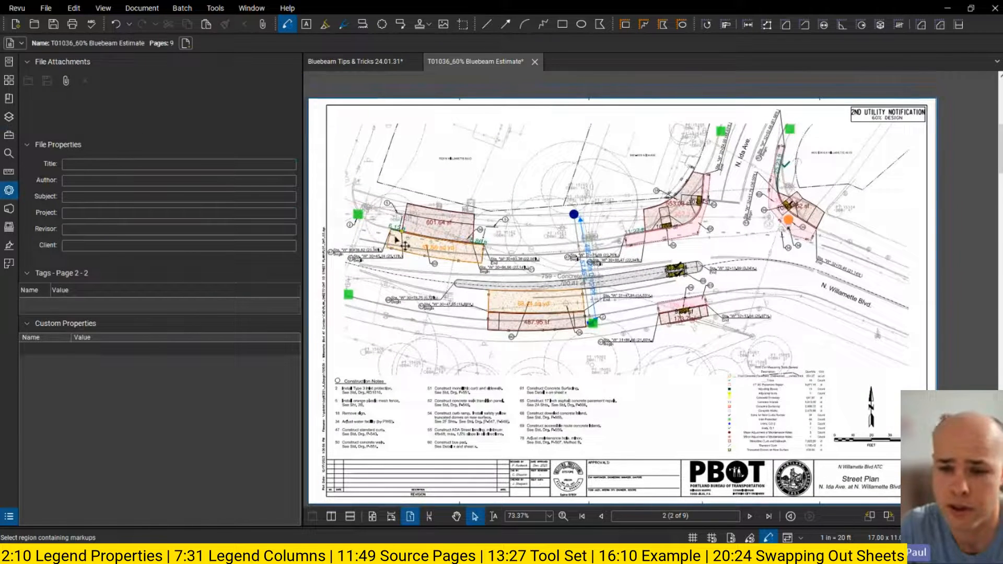
pyautogui.click(8, 193)
pyautogui.moveTo(181, 230); pyautogui.dragTo(387, 246)
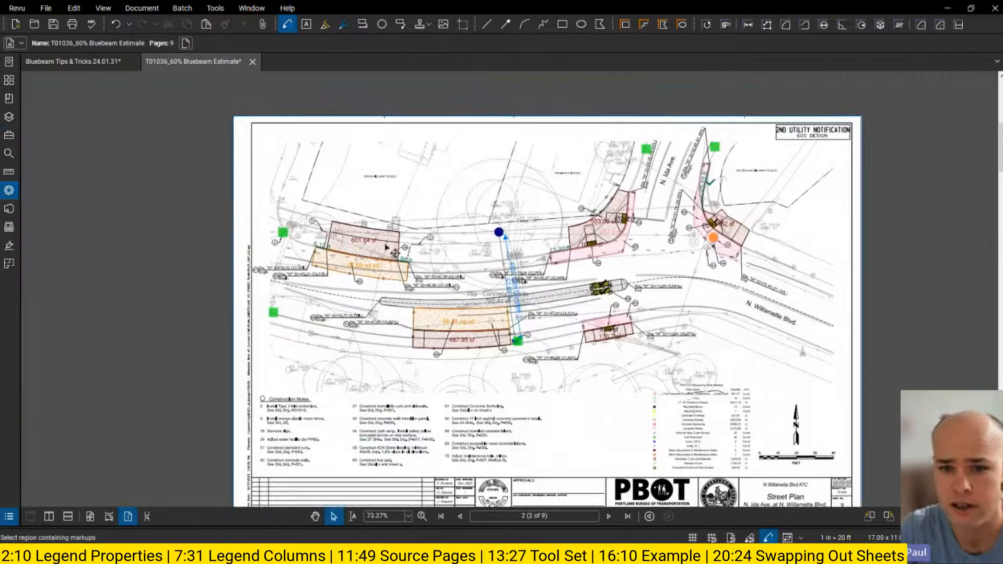
pyautogui.scroll(2, 366, 238)
pyautogui.click(376, 243)
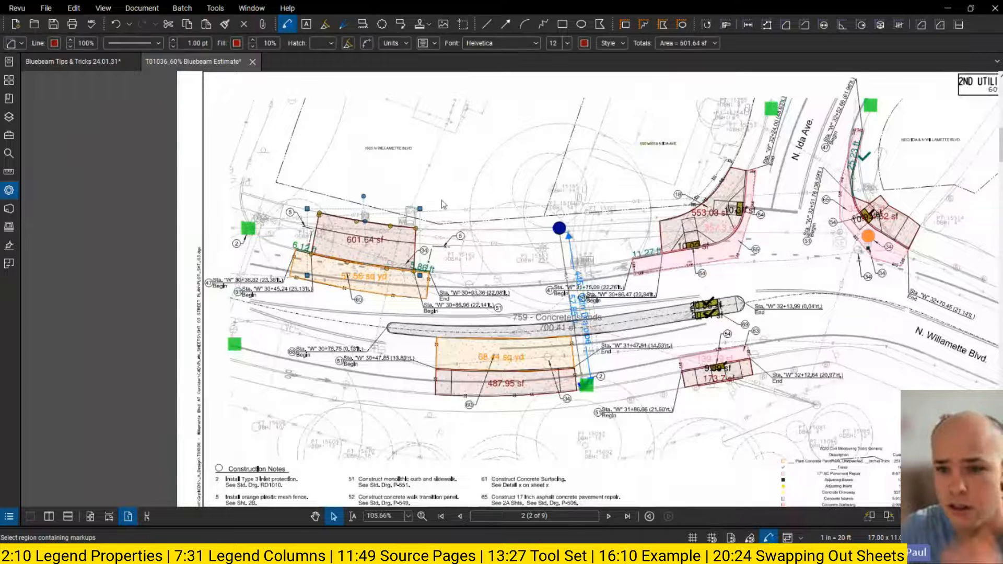
pyautogui.click(9, 135)
pyautogui.scroll(3, 663, 253)
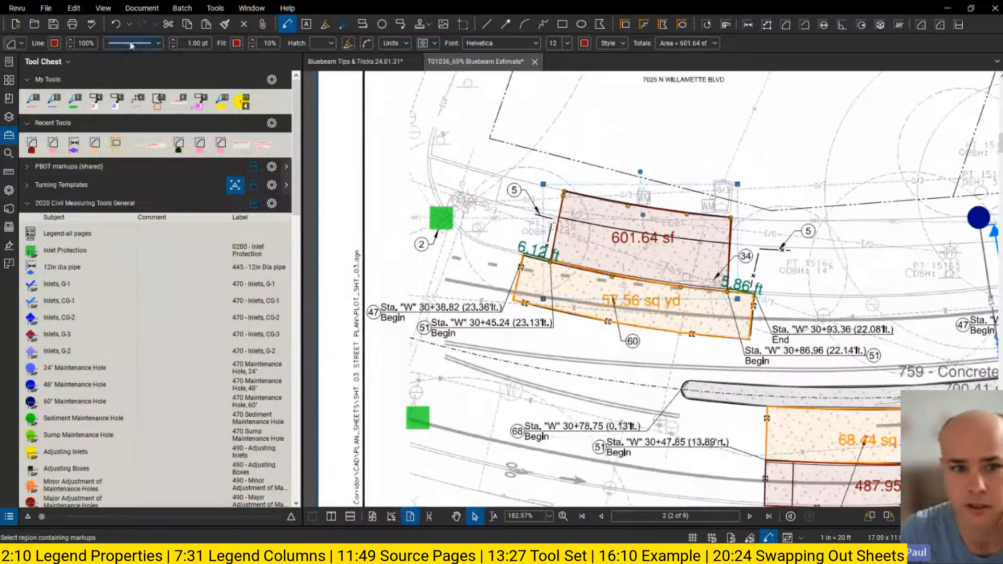
pyautogui.click(31, 145)
pyautogui.moveTo(767, 175); pyautogui.dragTo(719, 146)
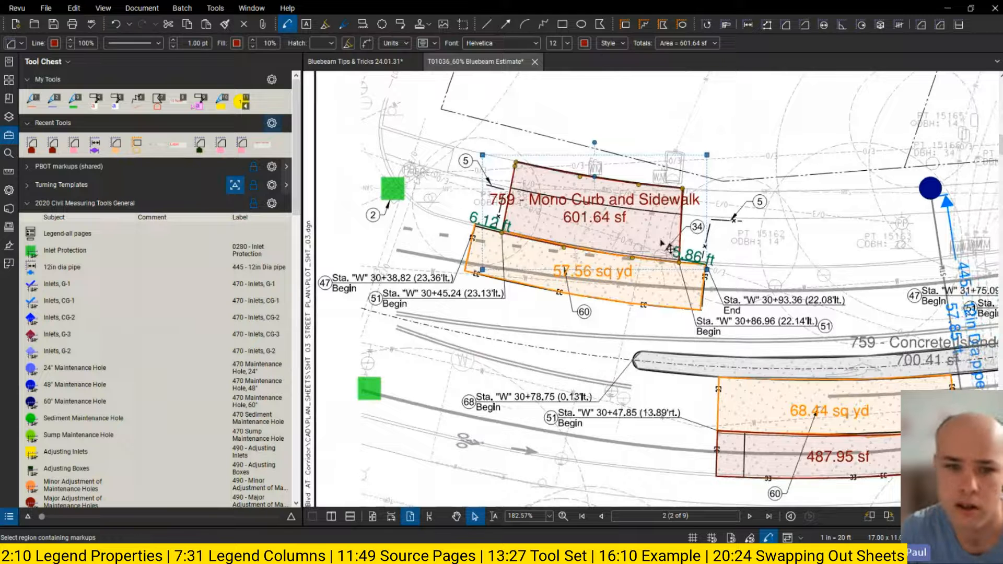
pyautogui.press('Delete')
# Step: Measure the cleared sidewalk panel at callout 34 again with the Monolithic Curb and Sidewalk tool, tracing its four corners
pyautogui.scroll(-5, 191, 337)
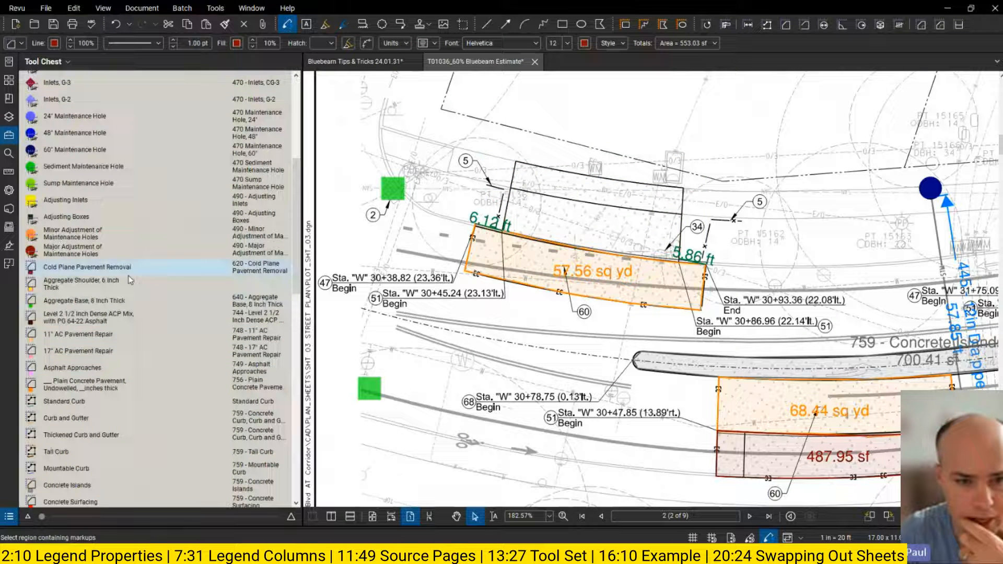
pyautogui.scroll(-3, 112, 389)
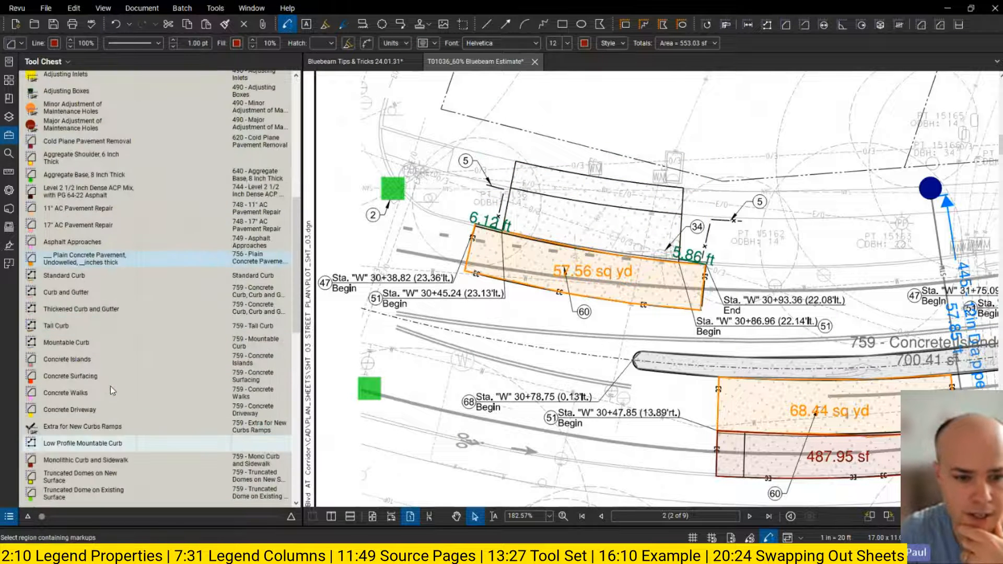
pyautogui.click(96, 460)
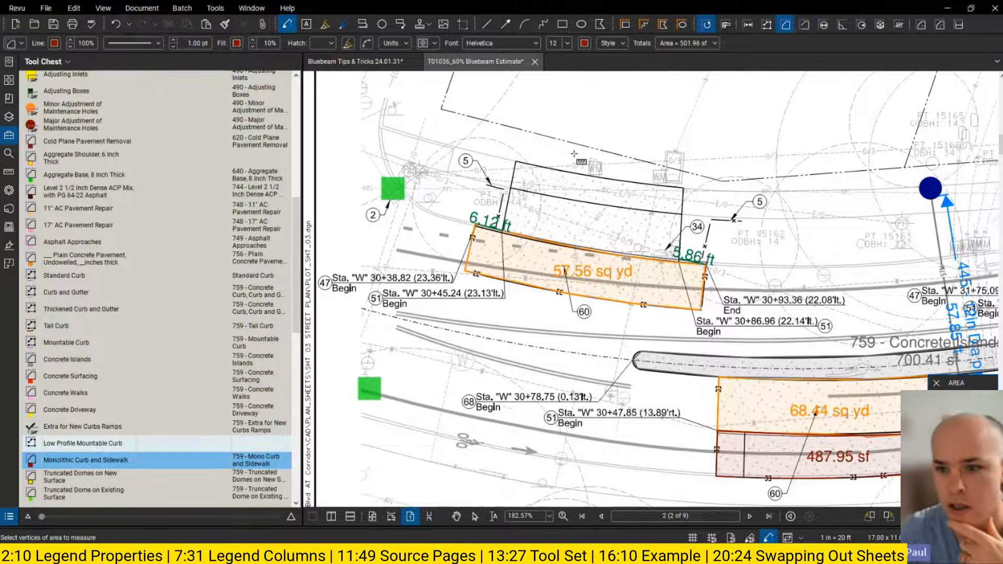
pyautogui.scroll(1, 548, 157)
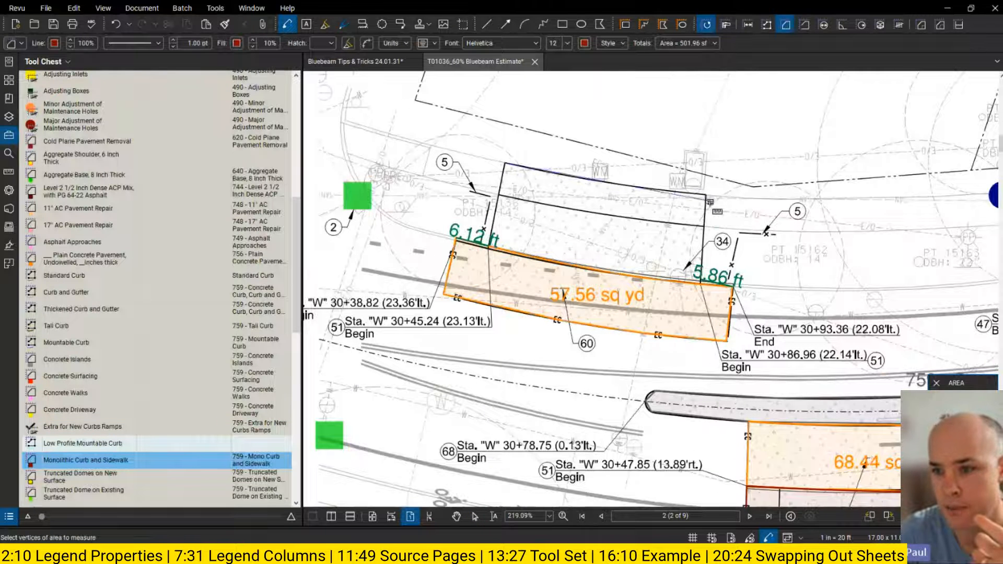
pyautogui.click(705, 194)
pyautogui.scroll(3, 708, 284)
pyautogui.click(697, 284)
pyautogui.moveTo(543, 245); pyautogui.dragTo(616, 257)
pyautogui.doubleClick(401, 235)
pyautogui.moveTo(567, 174); pyautogui.dragTo(567, 215)
pyautogui.press('Escape')
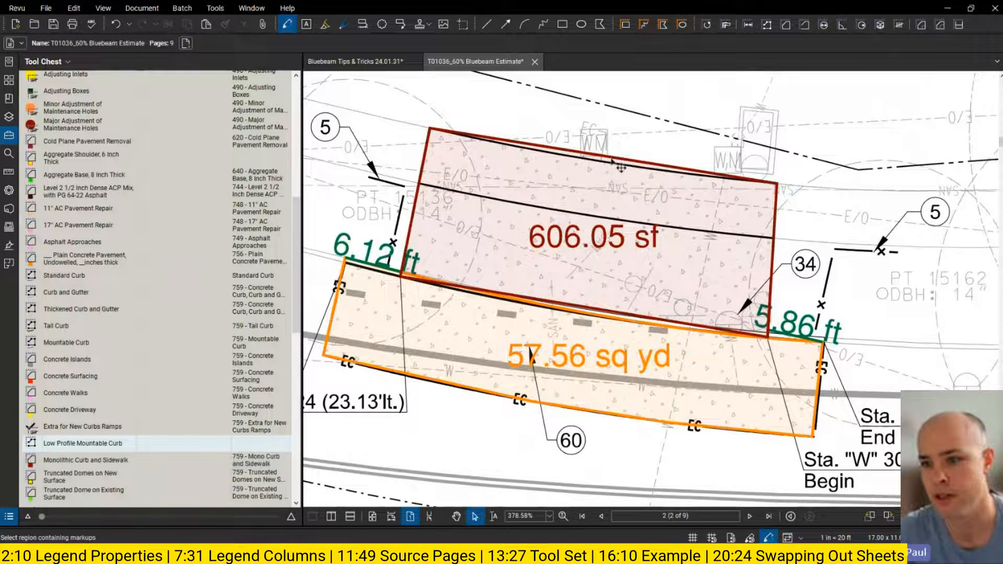
# Step: Convert the new sidewalk area's upper and lower edges to arcs, moving the orange pavement area aside to reach the lower edge
pyautogui.rightClick(614, 162)
pyautogui.click(648, 267)
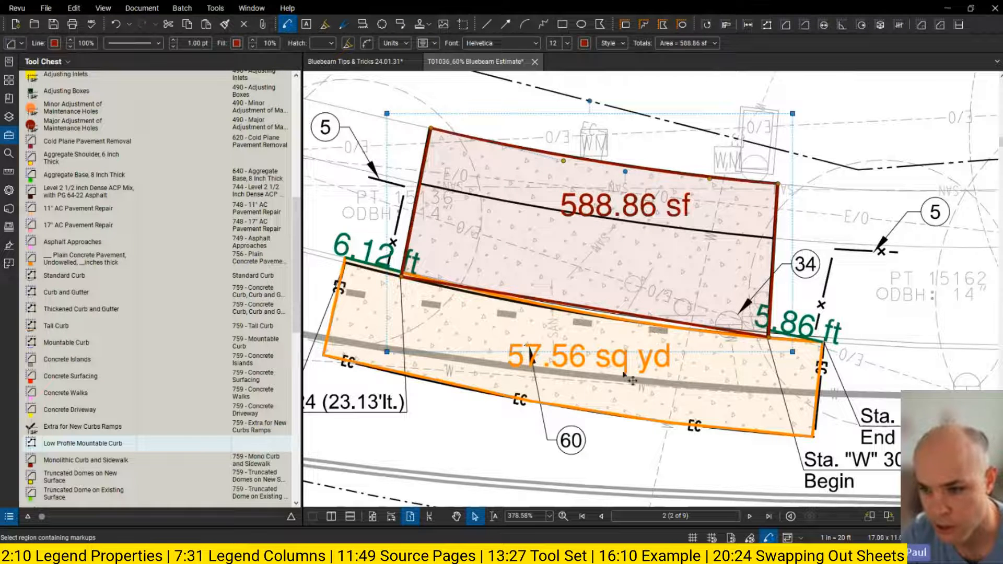
pyautogui.moveTo(627, 377); pyautogui.dragTo(572, 489)
pyautogui.click(578, 306)
pyautogui.rightClick(578, 305)
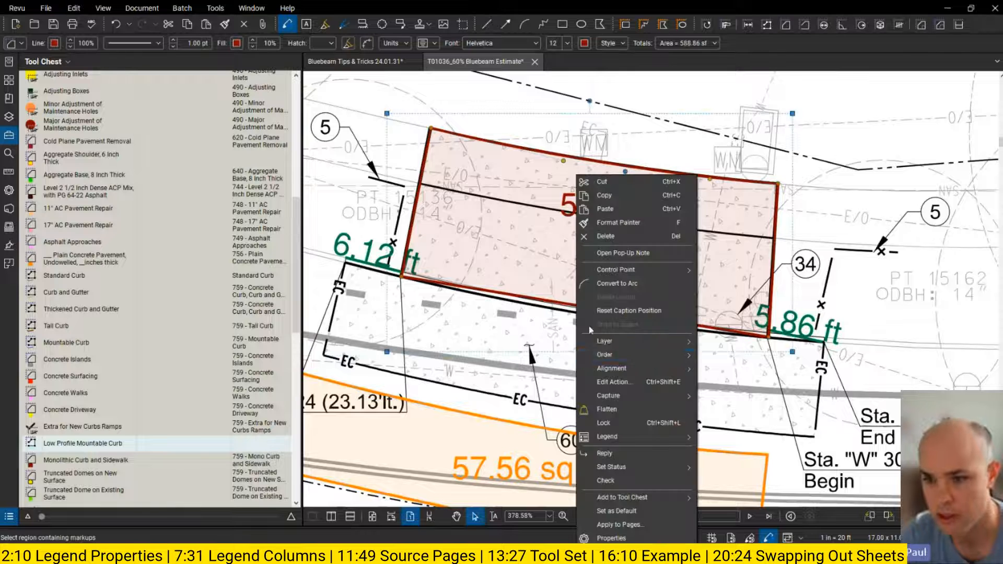
pyautogui.click(610, 288)
# Step: Shape the sidewalk area's lower arc to the curb line and move the orange pavement area back beneath it
pyautogui.moveTo(566, 336); pyautogui.dragTo(641, 321)
pyautogui.moveTo(402, 310); pyautogui.dragTo(497, 301)
pyautogui.moveTo(573, 368); pyautogui.dragTo(613, 313)
pyautogui.moveTo(535, 410)
pyautogui.mouseDown()
pyautogui.moveTo(543, 358)
pyautogui.moveTo(592, 303)
pyautogui.mouseUp()
pyautogui.moveTo(565, 154); pyautogui.dragTo(551, 233)
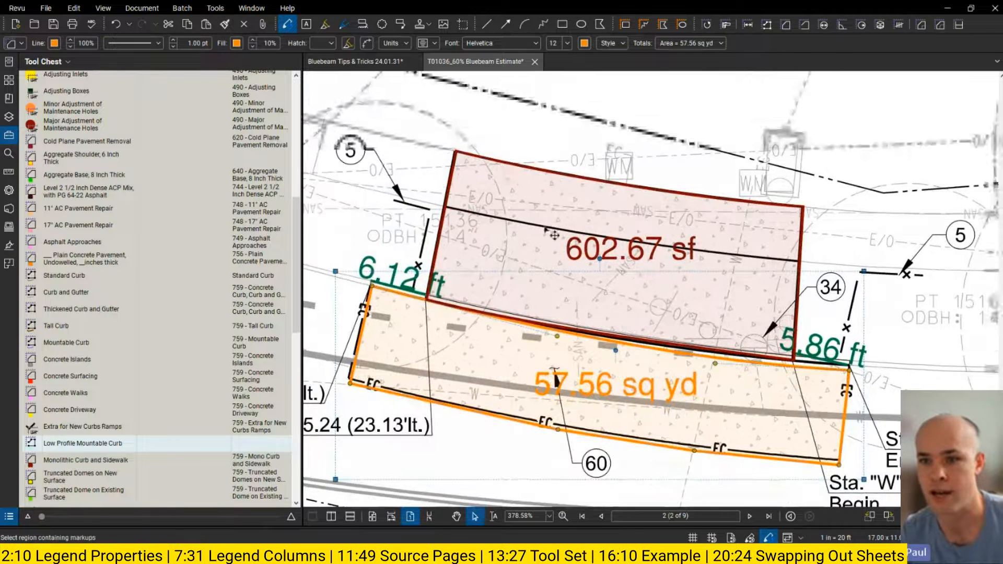
# Step: Nudge the orange pavement area into line with the plan linework and select the sidewalk area above it
pyautogui.keyDown('shift'); pyautogui.click(528, 173); pyautogui.keyUp('shift')
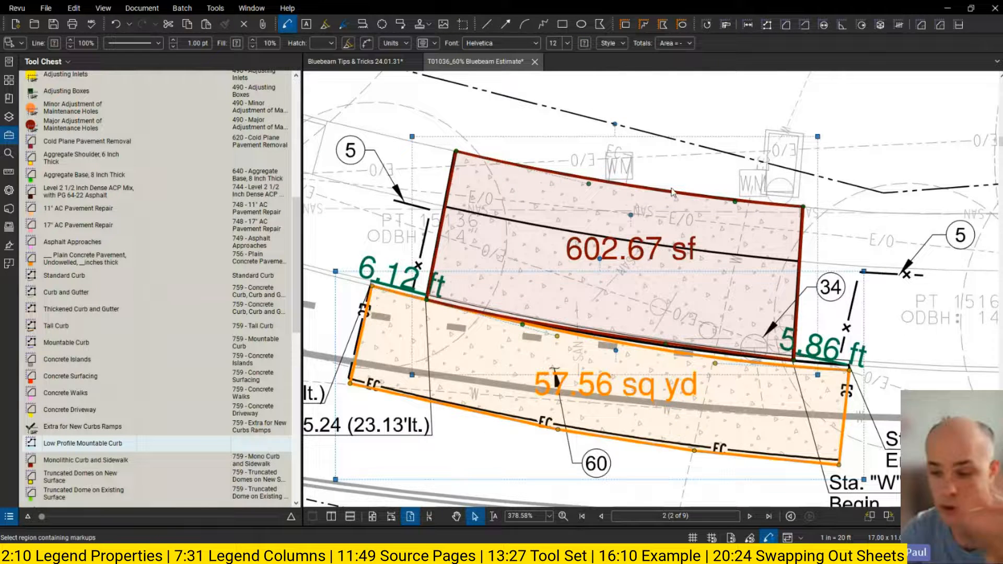
pyautogui.scroll(-3, 730, 179)
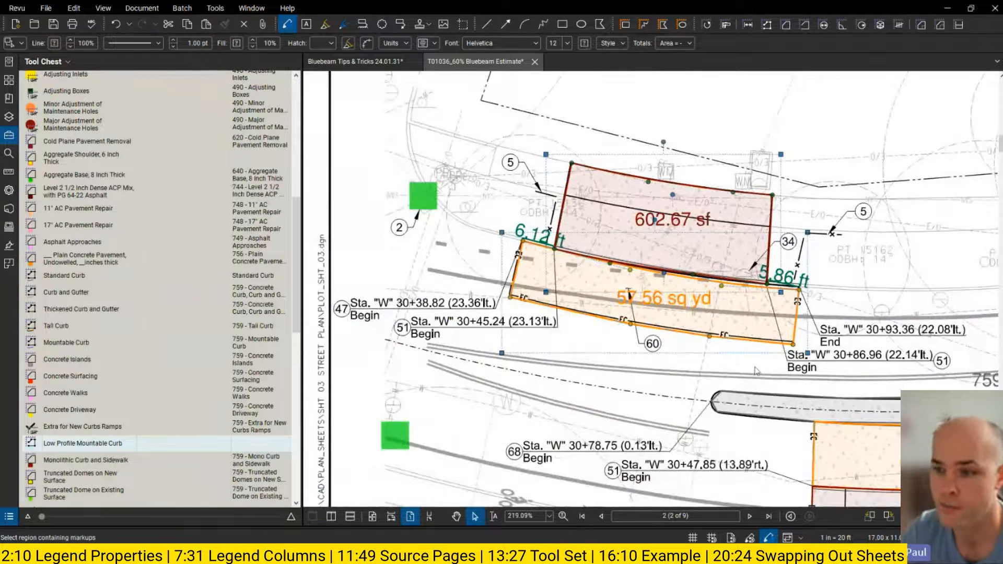
pyautogui.scroll(2, 752, 331)
pyautogui.moveTo(790, 318); pyautogui.dragTo(789, 313)
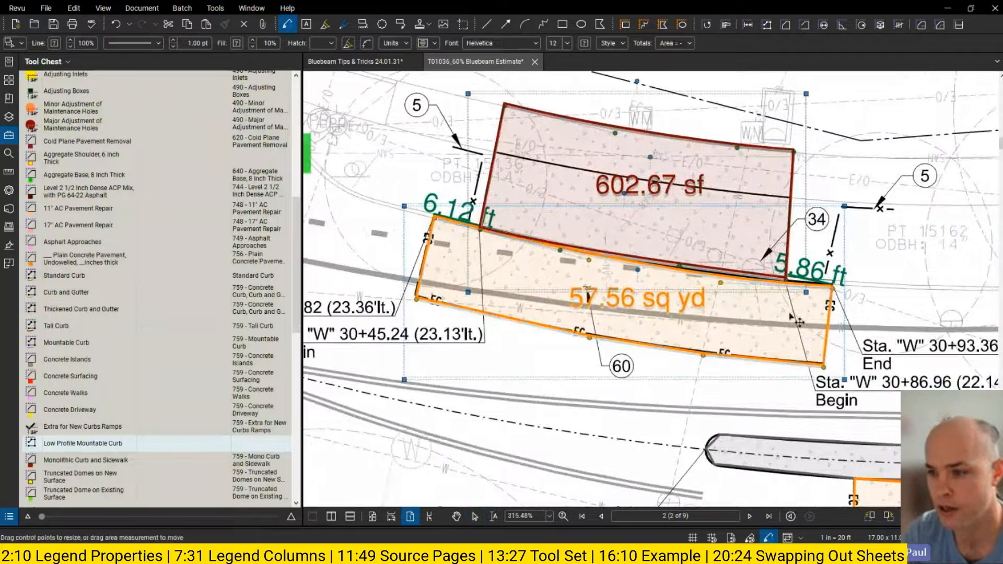
pyautogui.press('Escape')
pyautogui.click(782, 229)
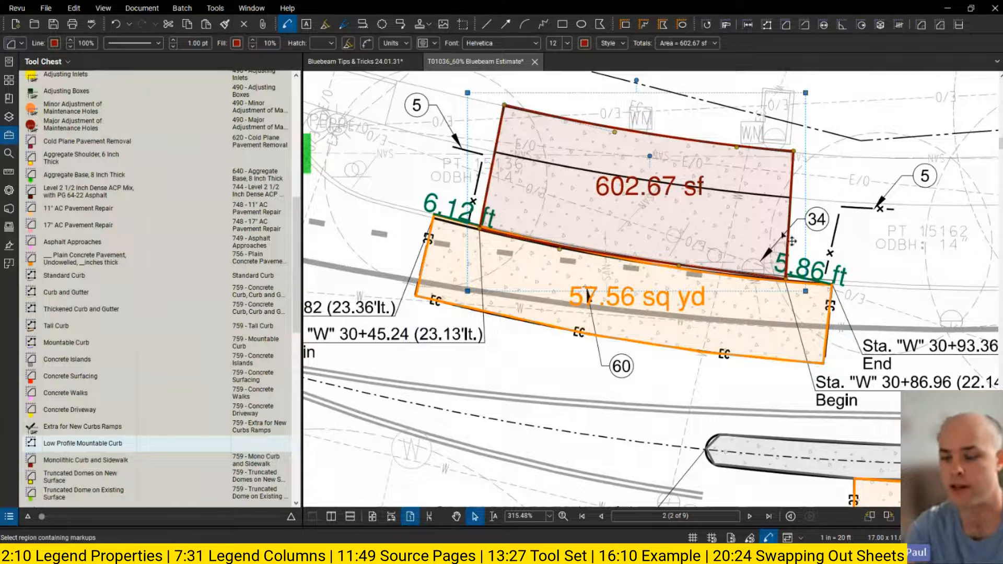
# Step: Review the measurement markups and the all-pages legend across the whole page 2 Street Plan
pyautogui.scroll(-2, 755, 209)
pyautogui.moveTo(822, 219); pyautogui.dragTo(774, 223)
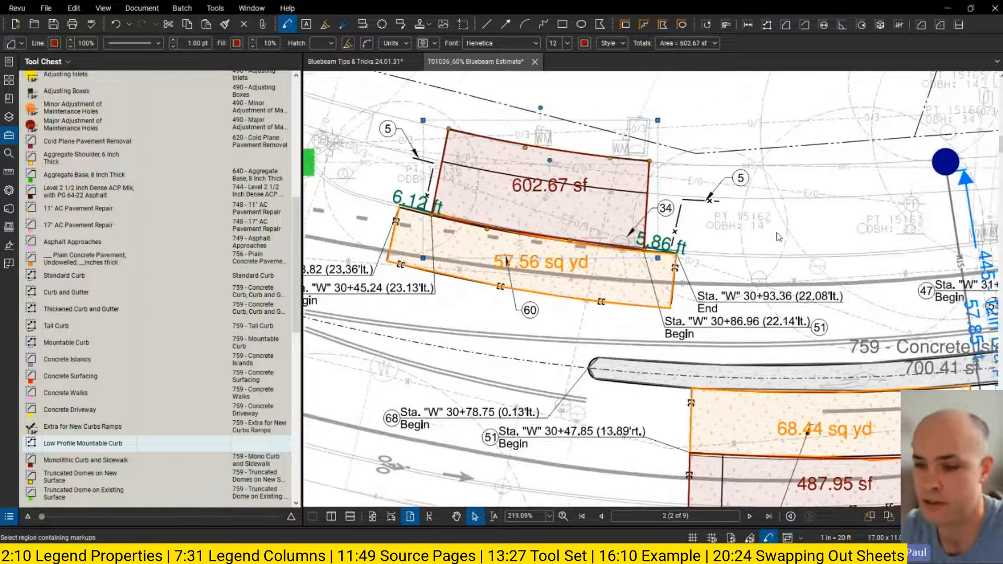
pyautogui.scroll(-1, 702, 227)
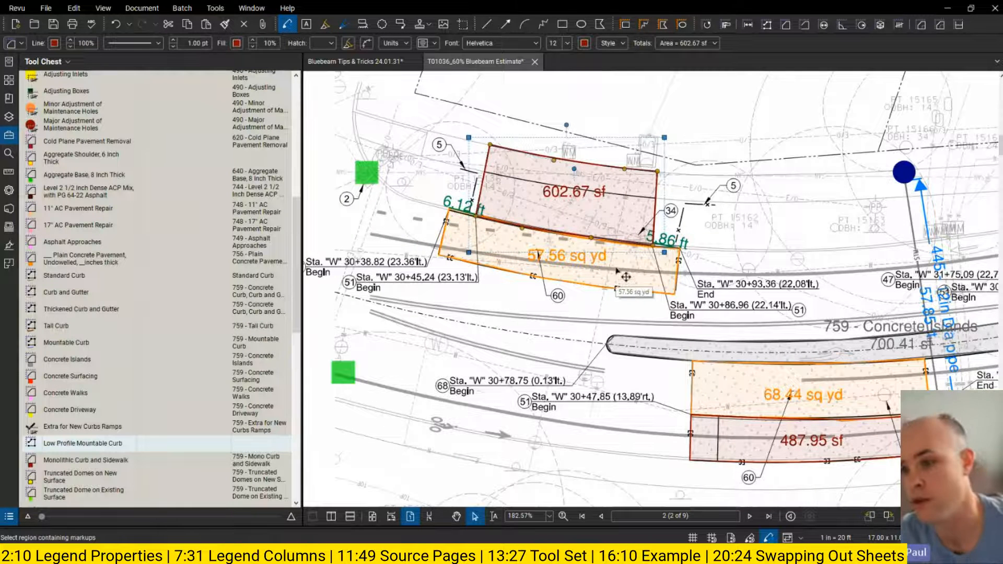
pyautogui.scroll(-3, 605, 245)
pyautogui.scroll(-1, 606, 243)
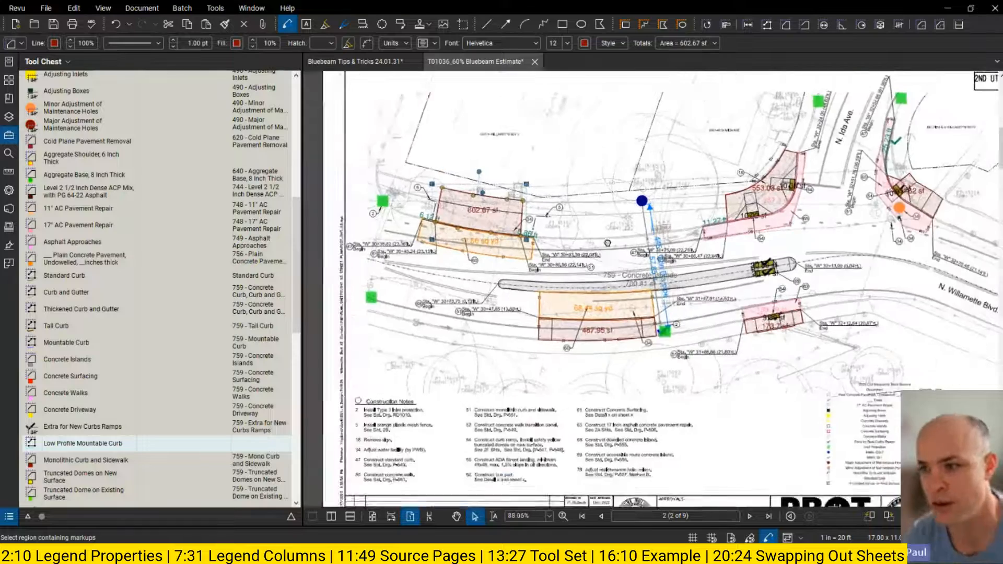
pyautogui.moveTo(607, 243); pyautogui.dragTo(573, 275)
pyautogui.scroll(2, 727, 241)
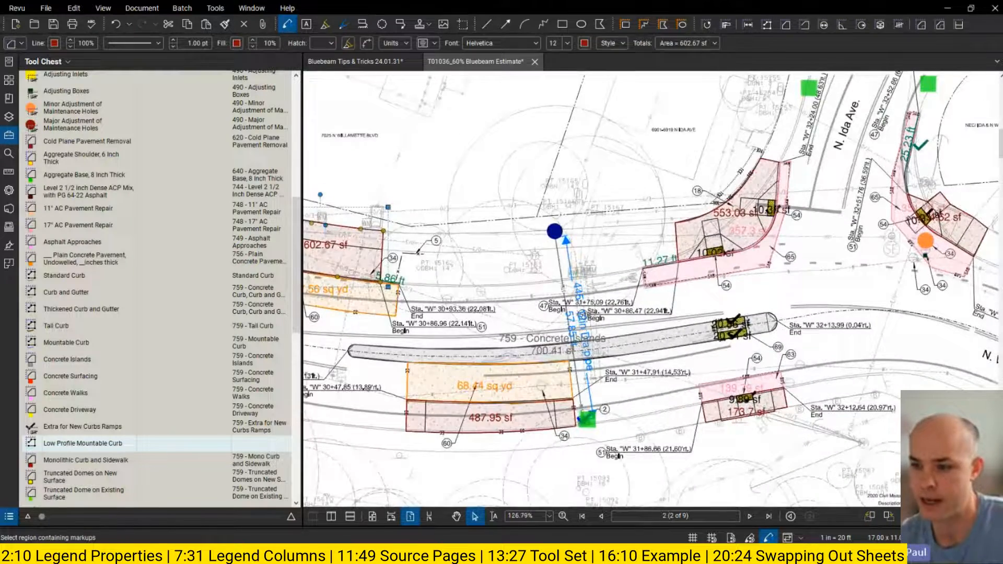
pyautogui.scroll(-2, 703, 286)
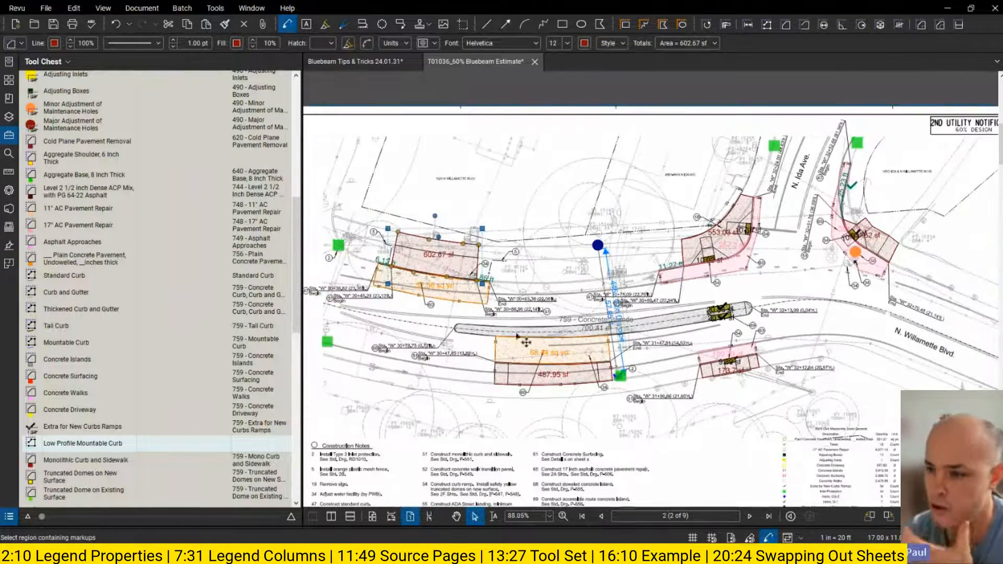
pyautogui.scroll(-2, 726, 270)
pyautogui.moveTo(726, 270); pyautogui.dragTo(718, 256)
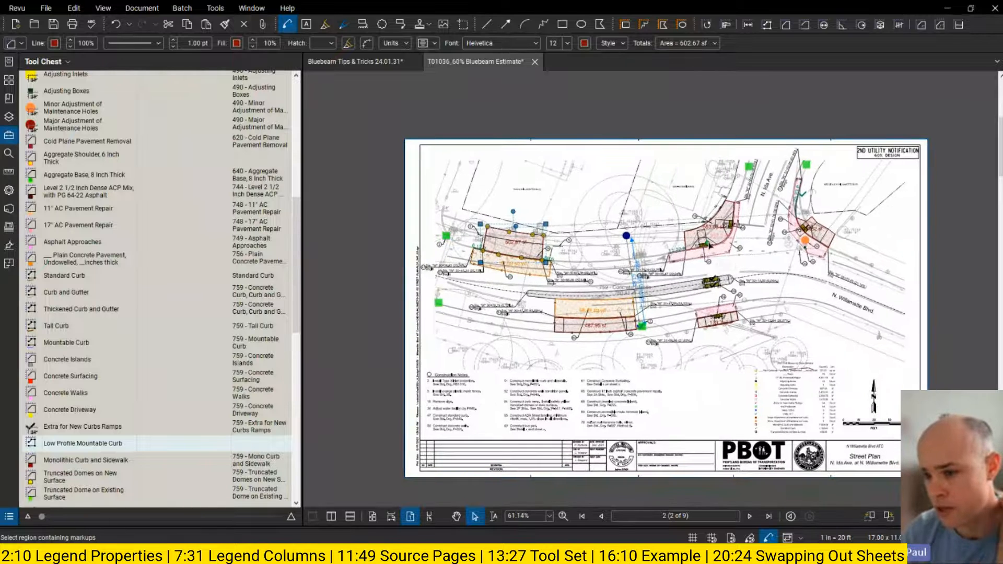
pyautogui.click(9, 136)
pyautogui.moveTo(504, 271); pyautogui.dragTo(576, 258)
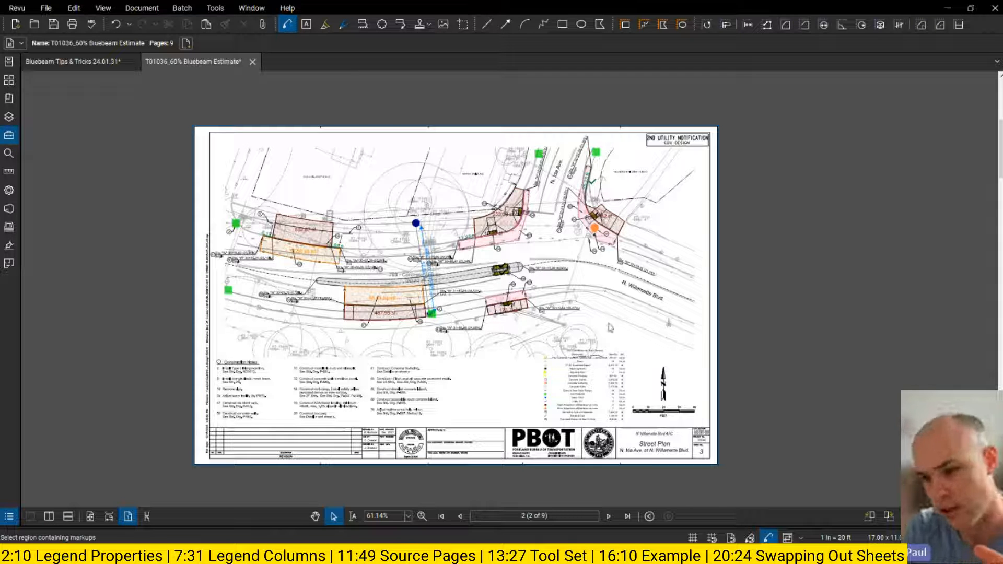
pyautogui.scroll(2, 701, 367)
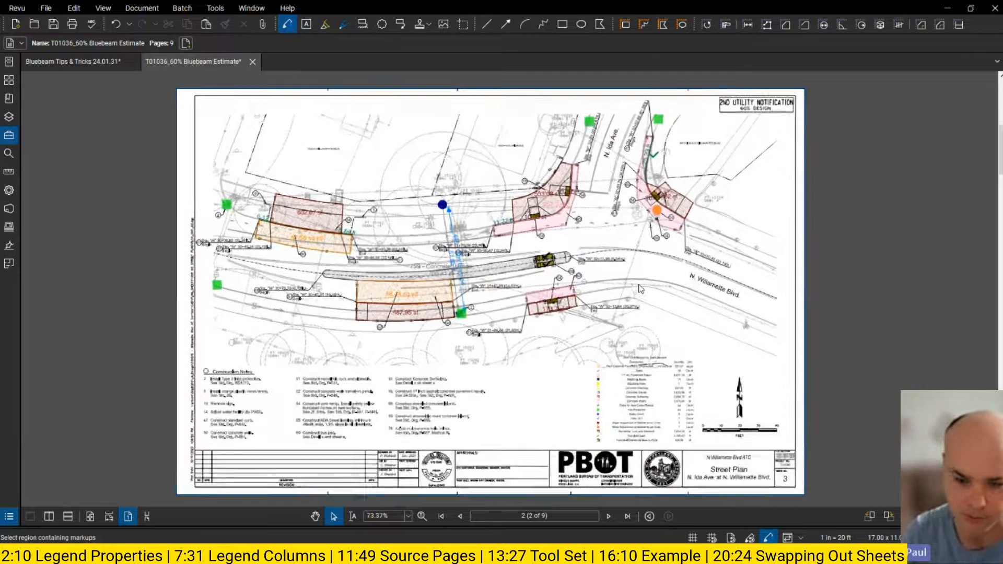
pyautogui.moveTo(647, 284); pyautogui.dragTo(665, 298)
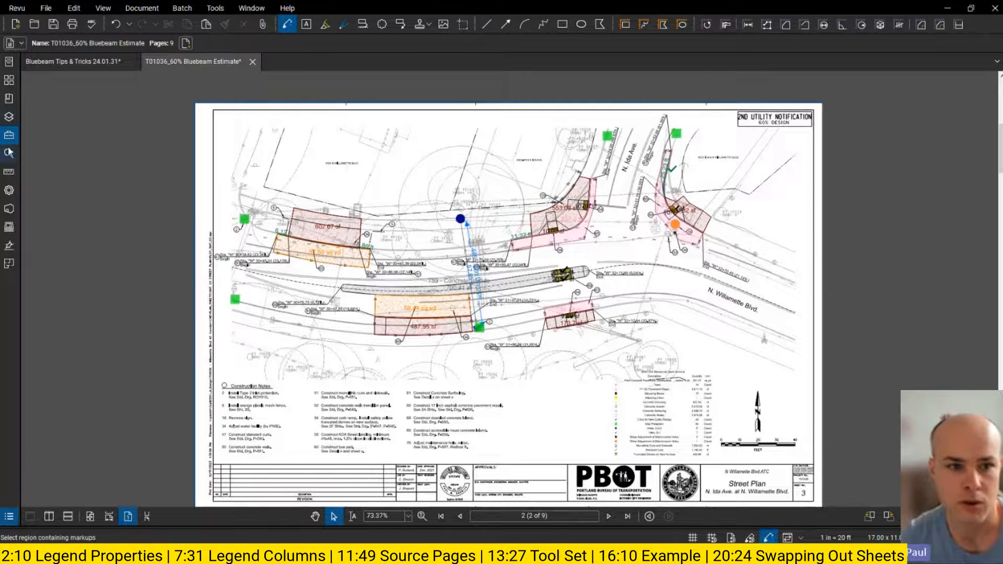
# Step: Show the page thumbnails and select pages 2 through 9
pyautogui.click(8, 82)
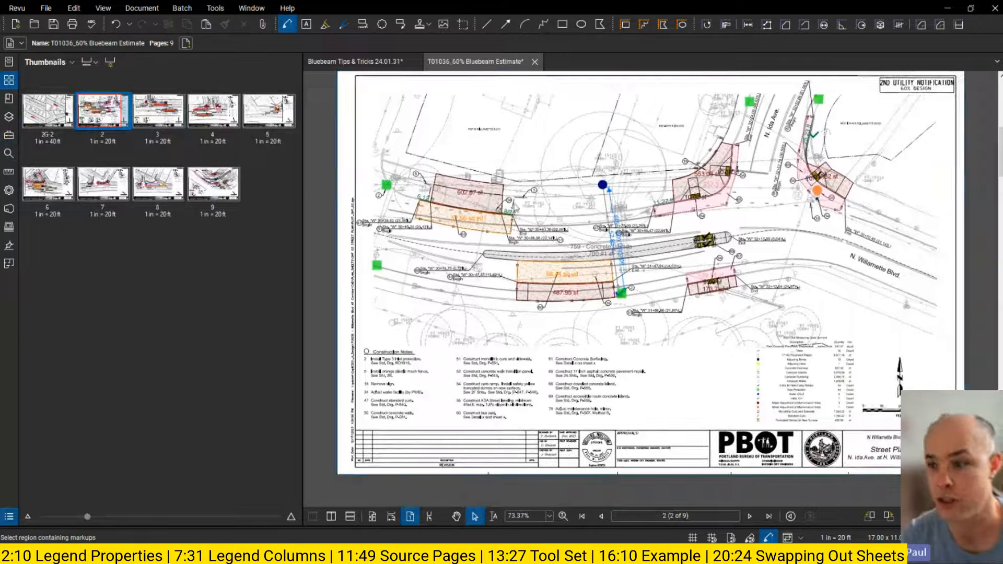
pyautogui.moveTo(655, 140); pyautogui.dragTo(661, 173)
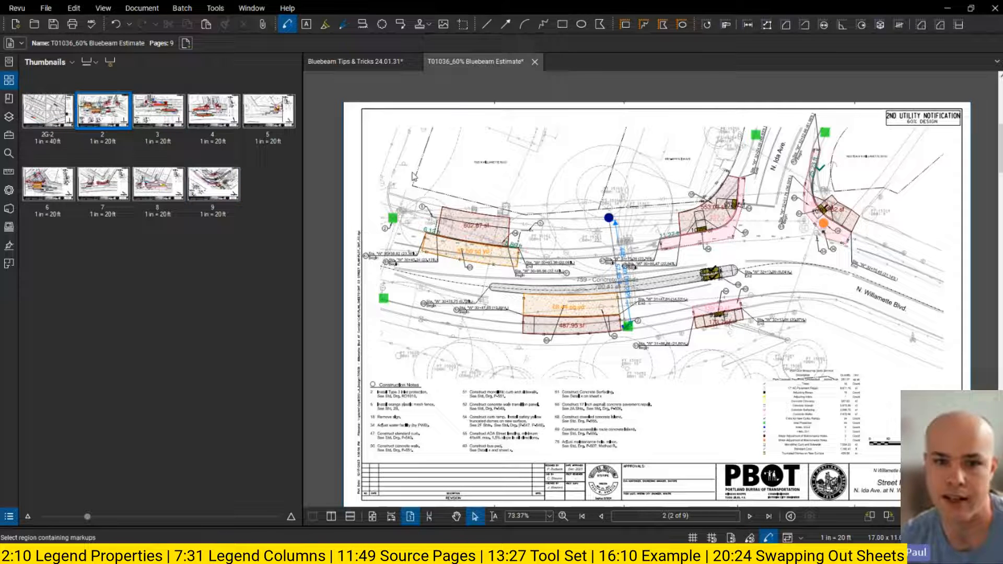
pyautogui.click(106, 109)
pyautogui.keyDown('shift'); pyautogui.click(222, 188); pyautogui.keyUp('shift')
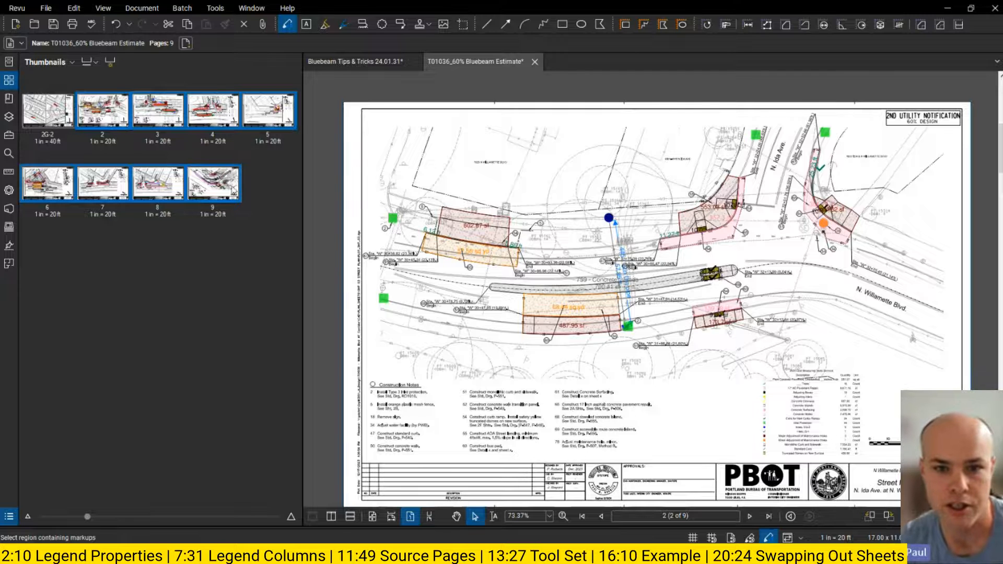
# Step: Set up replacing page 2 alone with page 2 of T01036_30%_Additional Scope_estimate_bluebeam 8.2.23_checks.pdf, and move the page replacement dialog aside
pyautogui.click(115, 116)
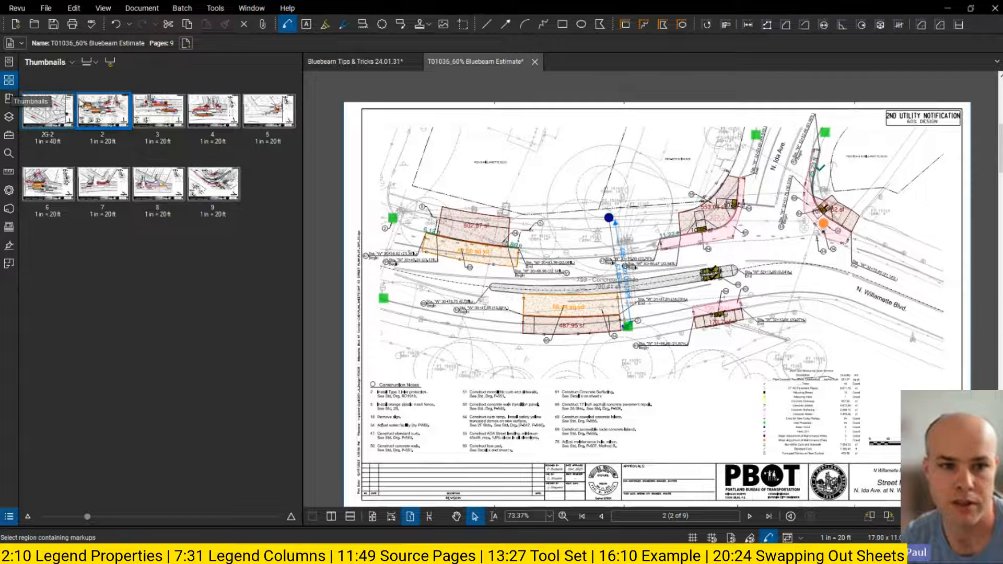
pyautogui.rightClick(97, 109)
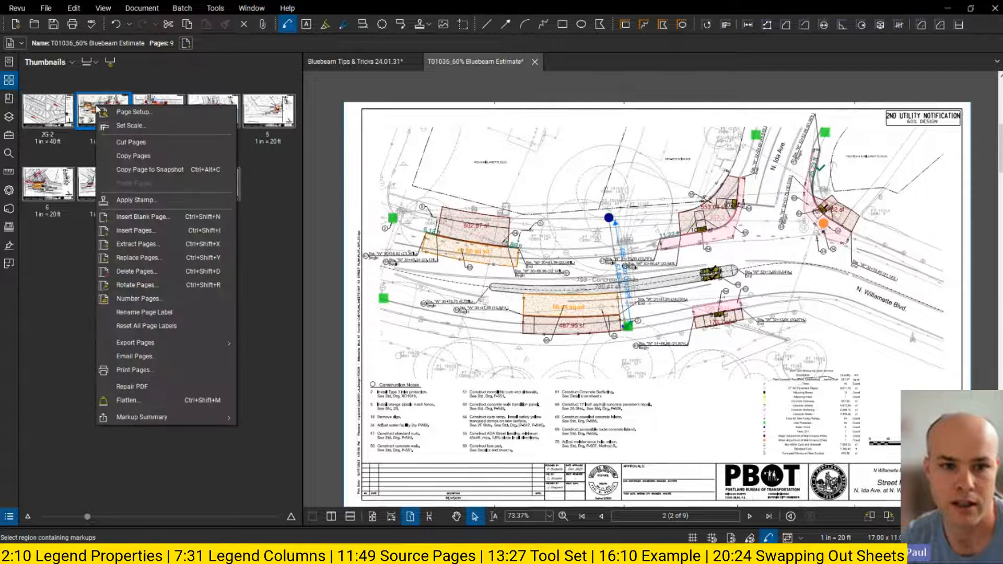
pyautogui.click(172, 259)
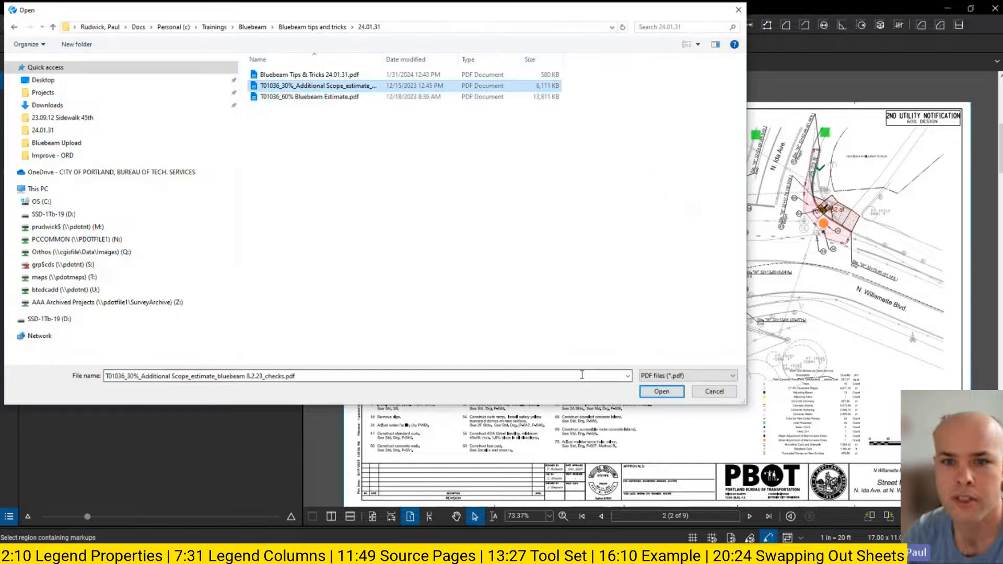
pyautogui.click(662, 391)
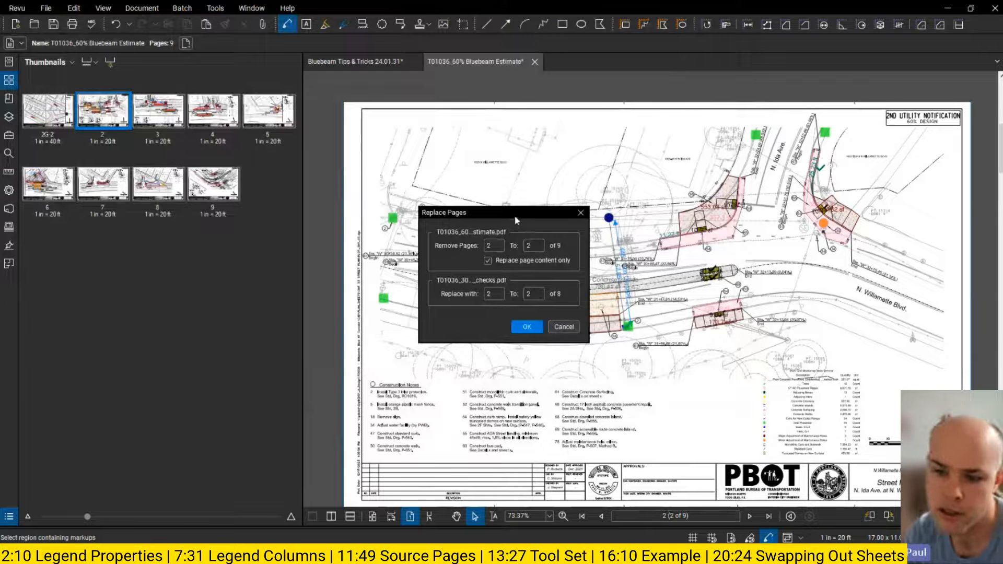
pyautogui.moveTo(515, 215); pyautogui.dragTo(574, 221)
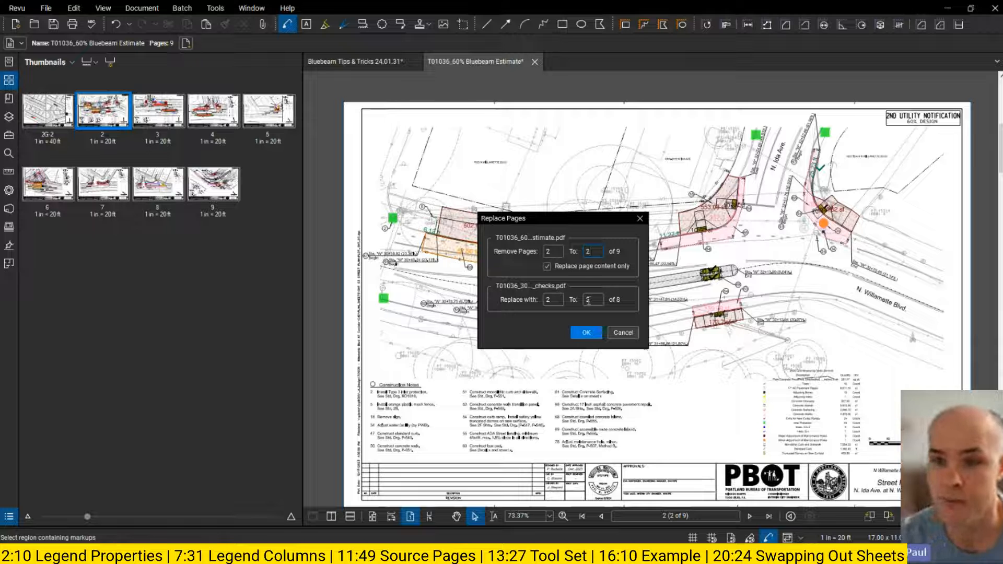
# Step: Open the 30% estimate PDF from the 24.01.31 folder for reference and carry out the page 2 replacement with page content only
pyautogui.click(270, 554)
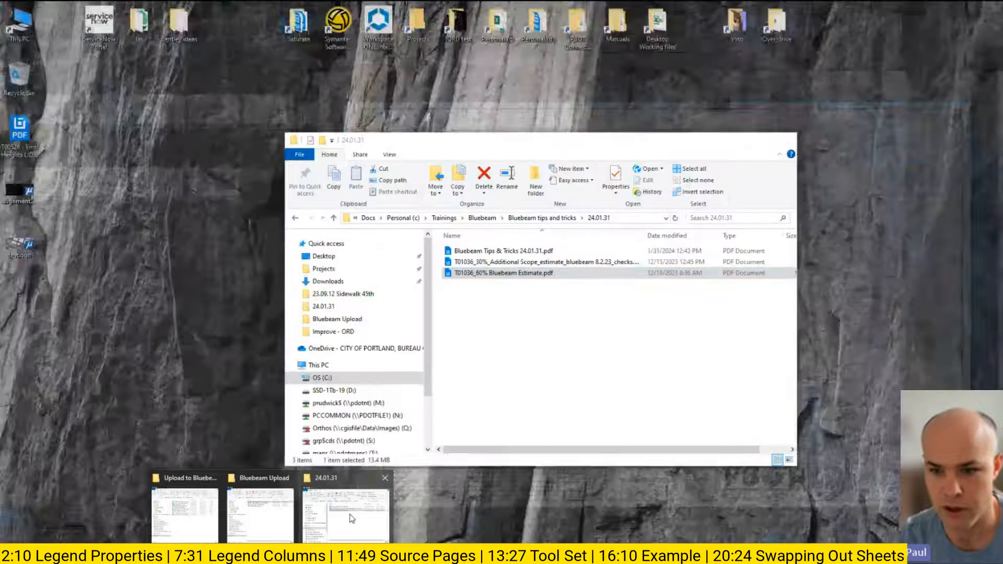
pyautogui.click(348, 515)
pyautogui.moveTo(572, 263); pyautogui.dragTo(555, 267)
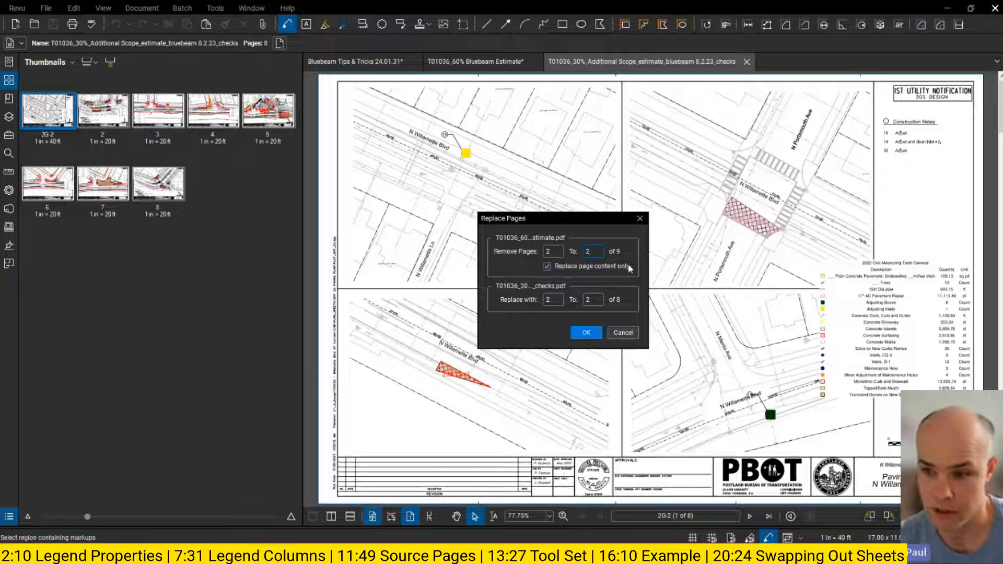
pyautogui.click(587, 332)
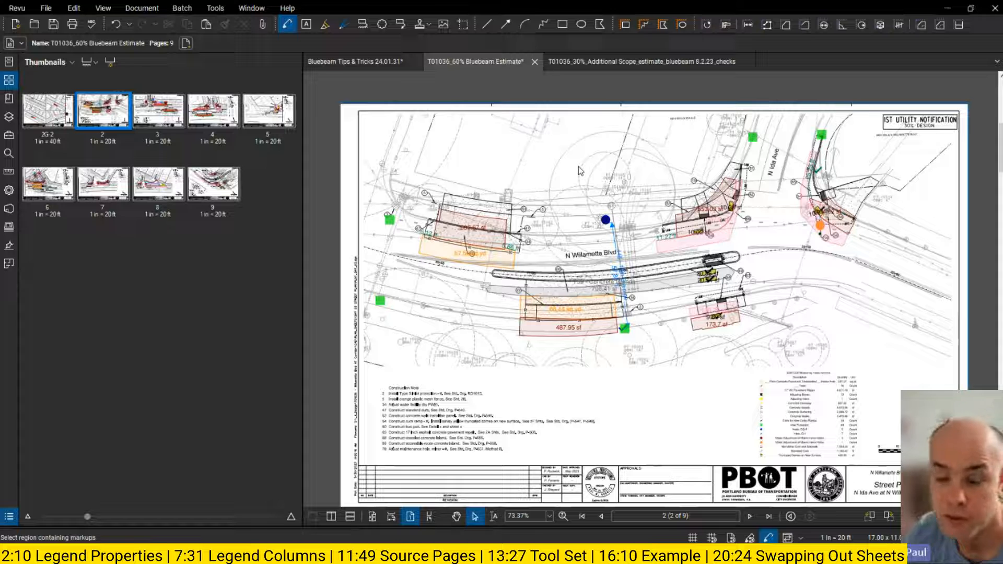
# Step: Select all measurement markups on page 2, nudge them up and slightly right into line with the swapped sheet's linework, and deselect them
pyautogui.moveTo(376, 111); pyautogui.dragTo(828, 366)
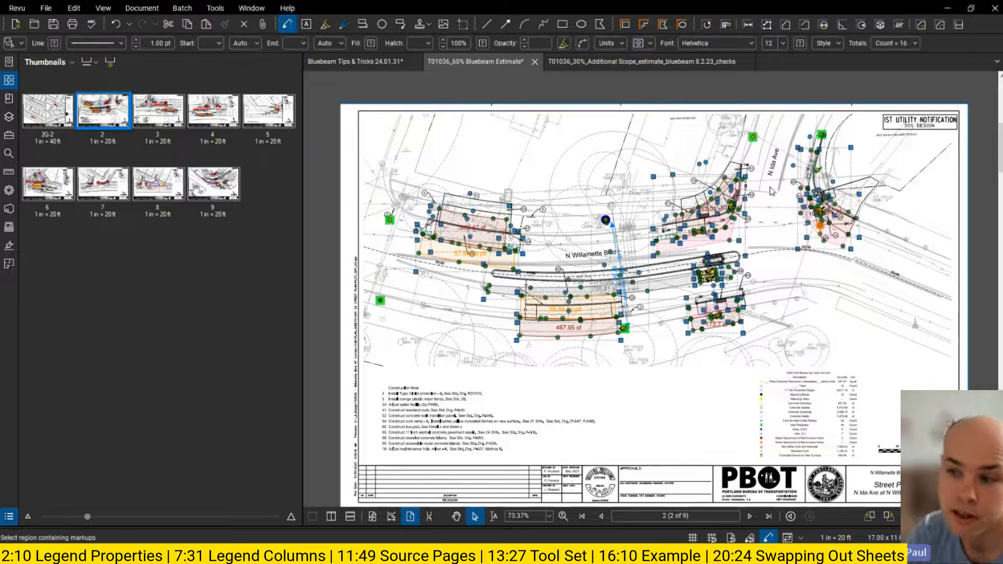
pyautogui.press('Escape')
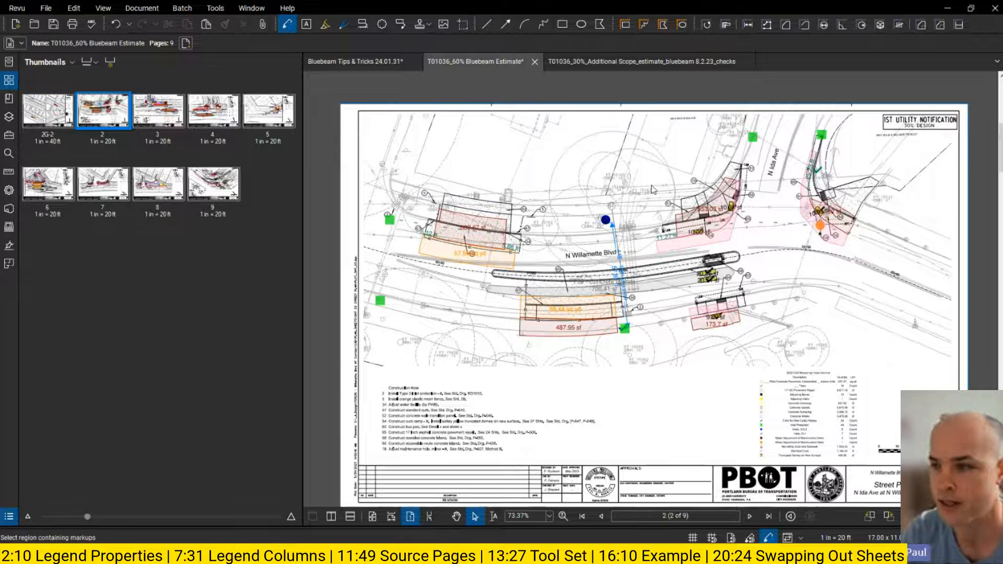
pyautogui.hotkey('ctrl', 'a')
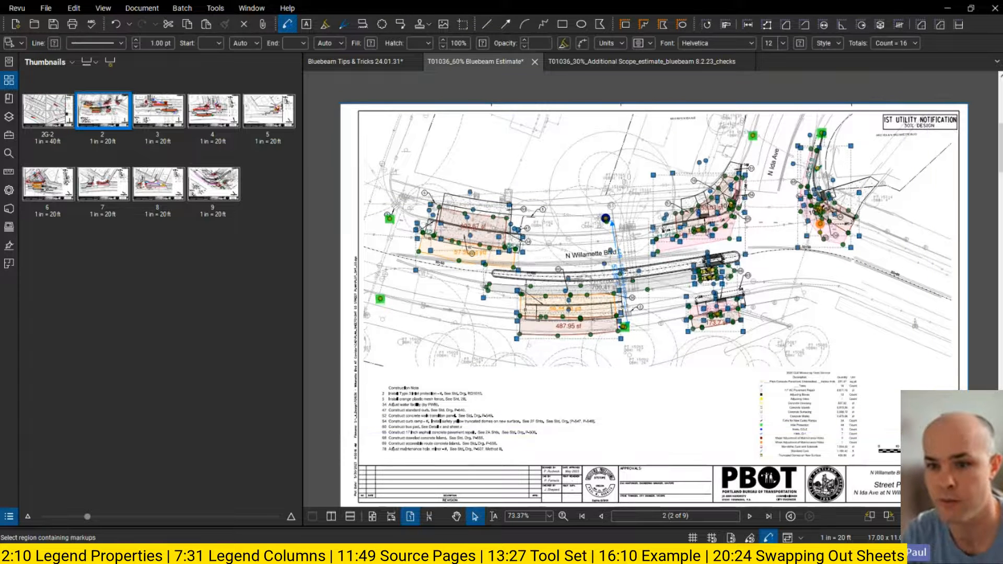
pyautogui.press('Up')
pyautogui.press('Up')
pyautogui.press('Up')
pyautogui.press('Up')
pyautogui.press('Up')
pyautogui.press('Up')
pyautogui.press('Right')
pyautogui.press('Right')
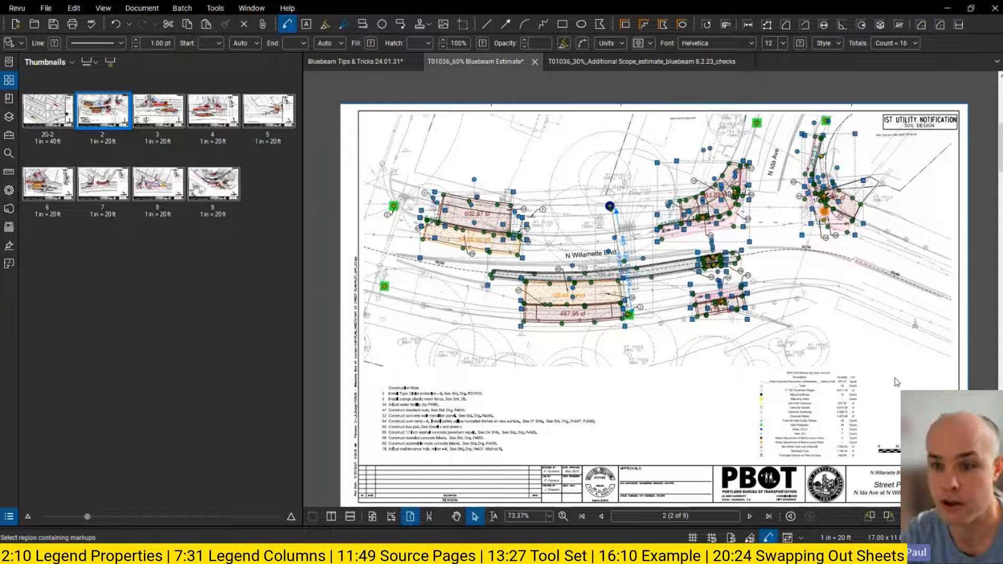
pyautogui.press('Up')
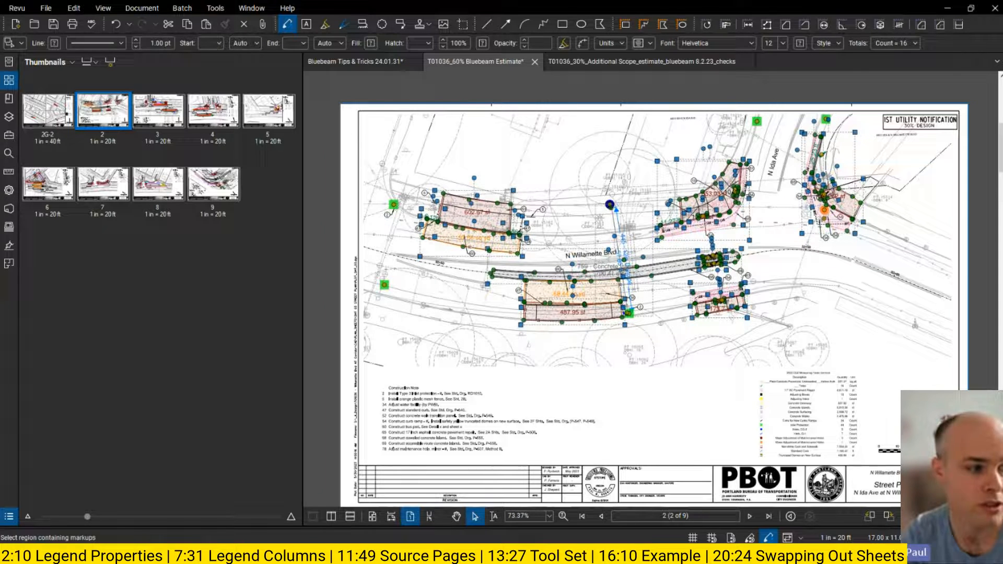
pyautogui.click(802, 342)
pyautogui.moveTo(821, 321); pyautogui.dragTo(801, 329)
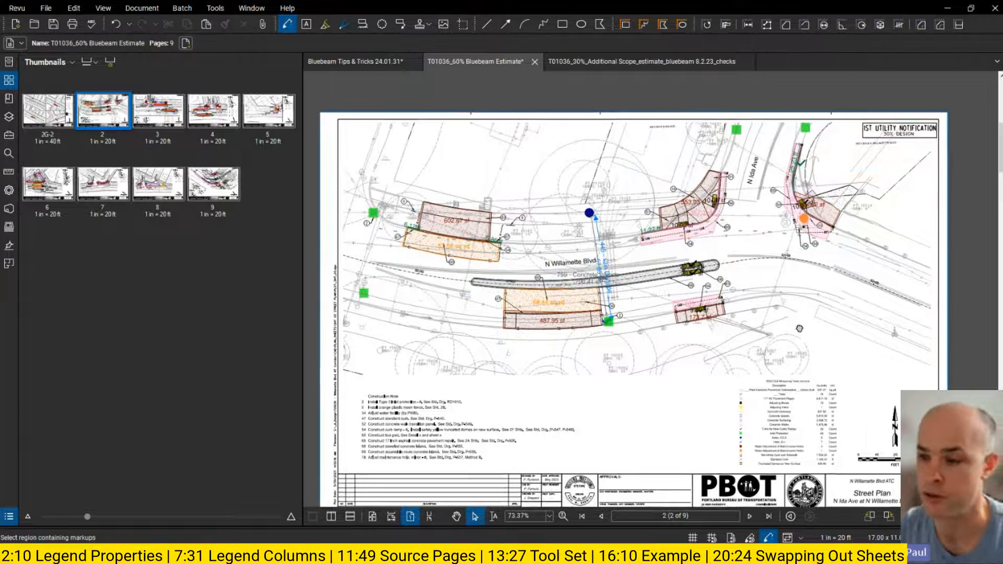